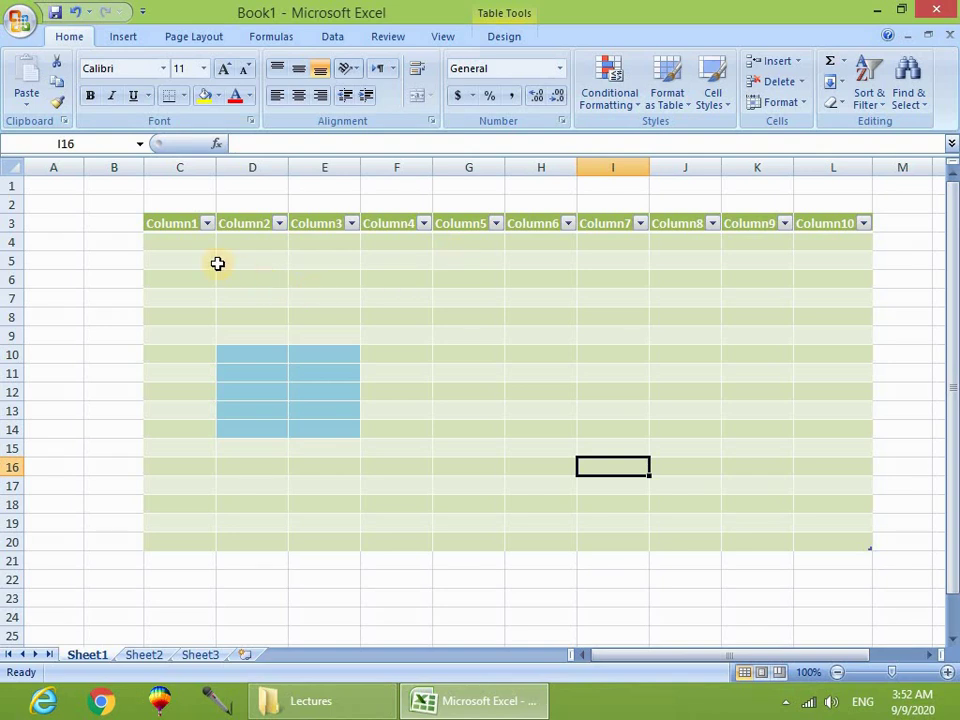
drag(217, 263, 330, 429)
drag(600, 261, 610, 317)
drag(330, 354, 470, 448)
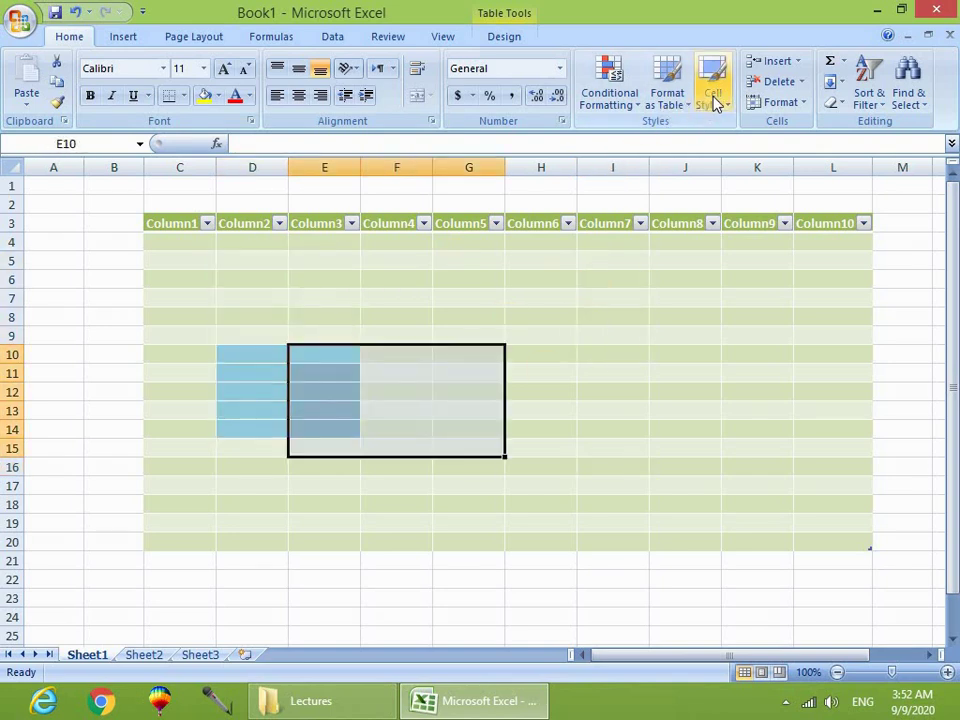
click(728, 348)
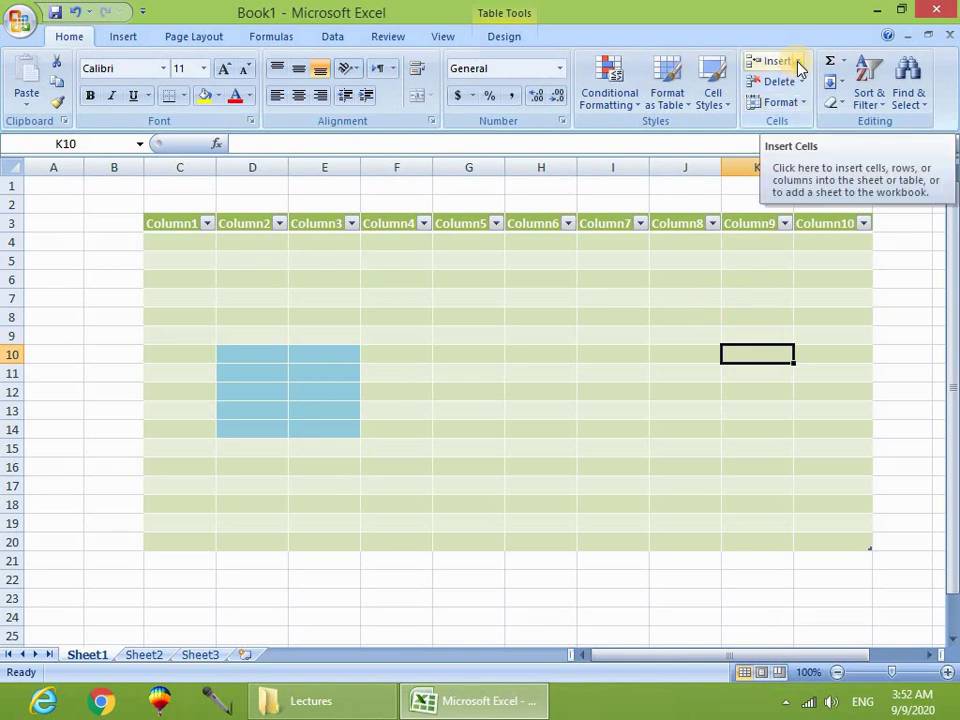
click(428, 521)
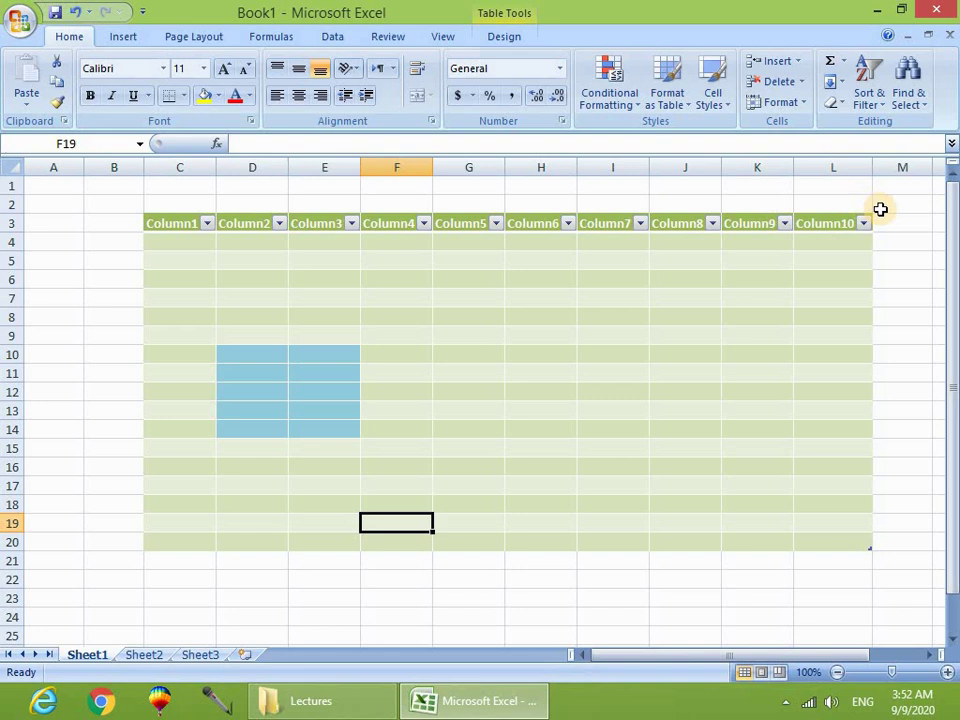
click(675, 303)
click(496, 334)
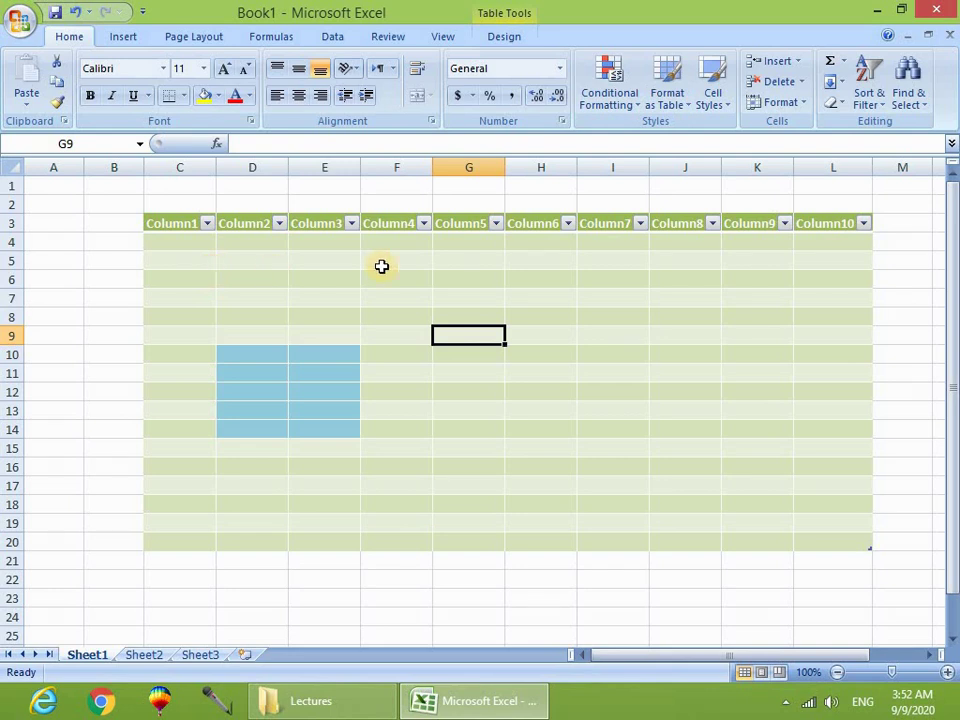
click(799, 62)
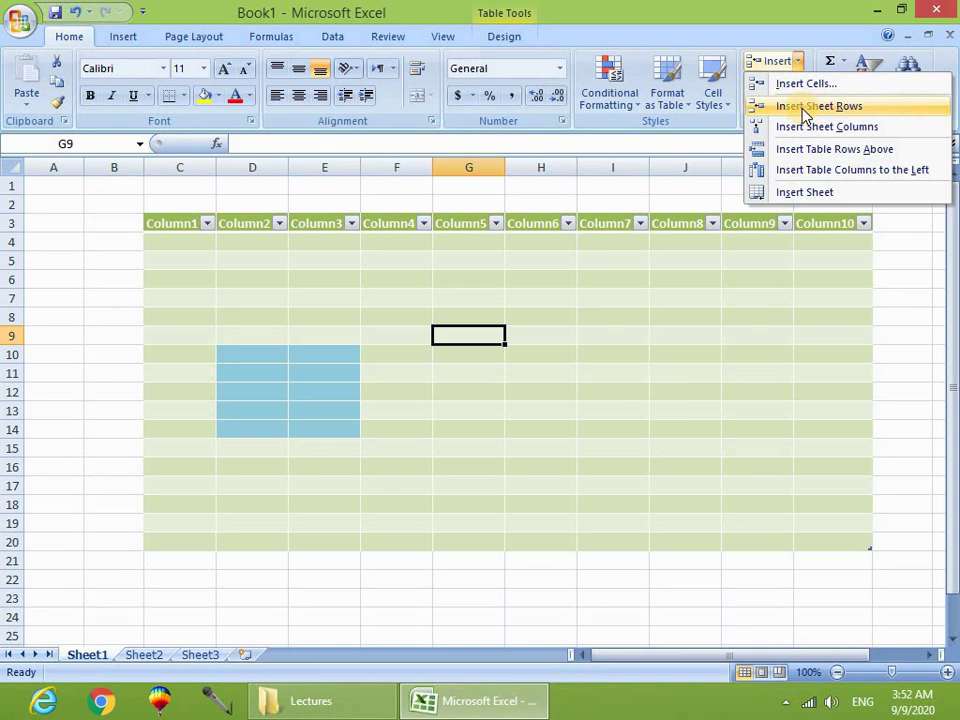
click(216, 600)
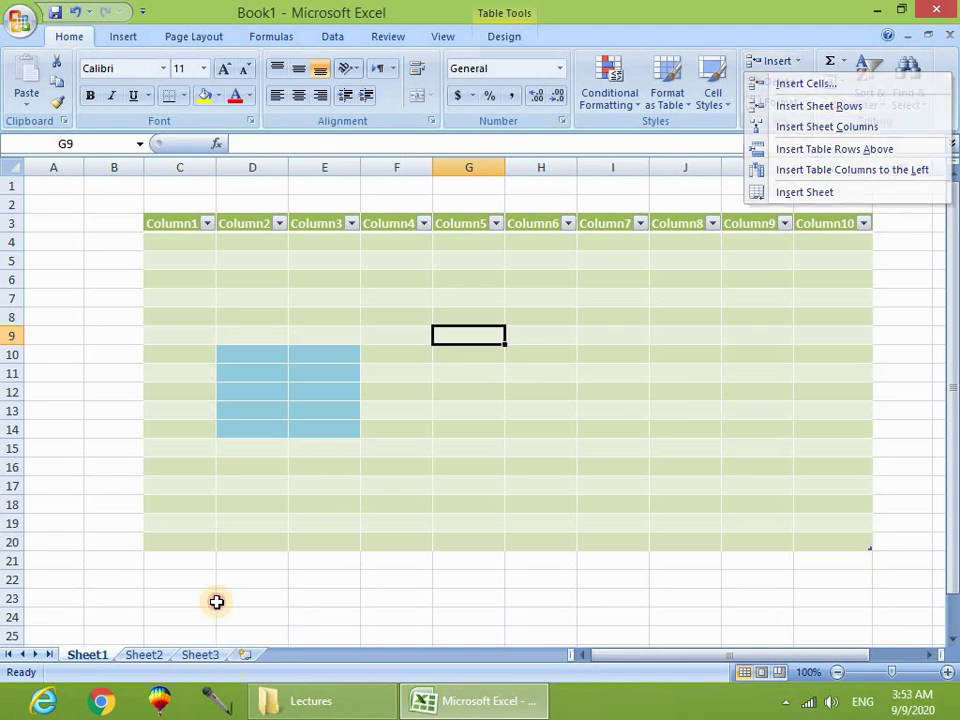
Look through the workbook's sheets and switch to the empty Sheet3.
click(152, 655)
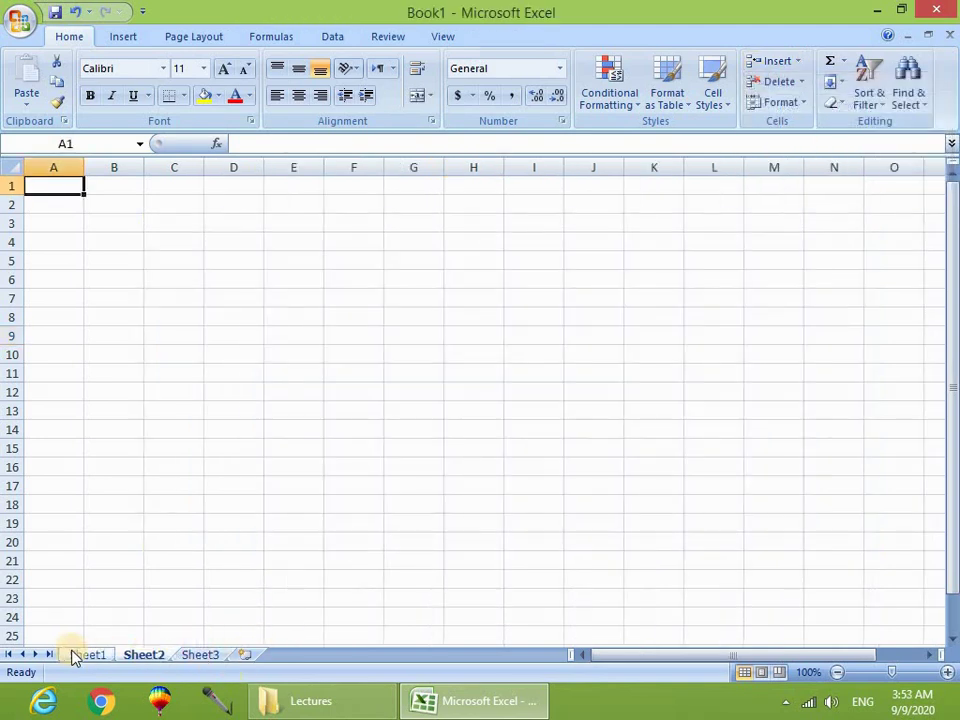
click(85, 655)
click(152, 655)
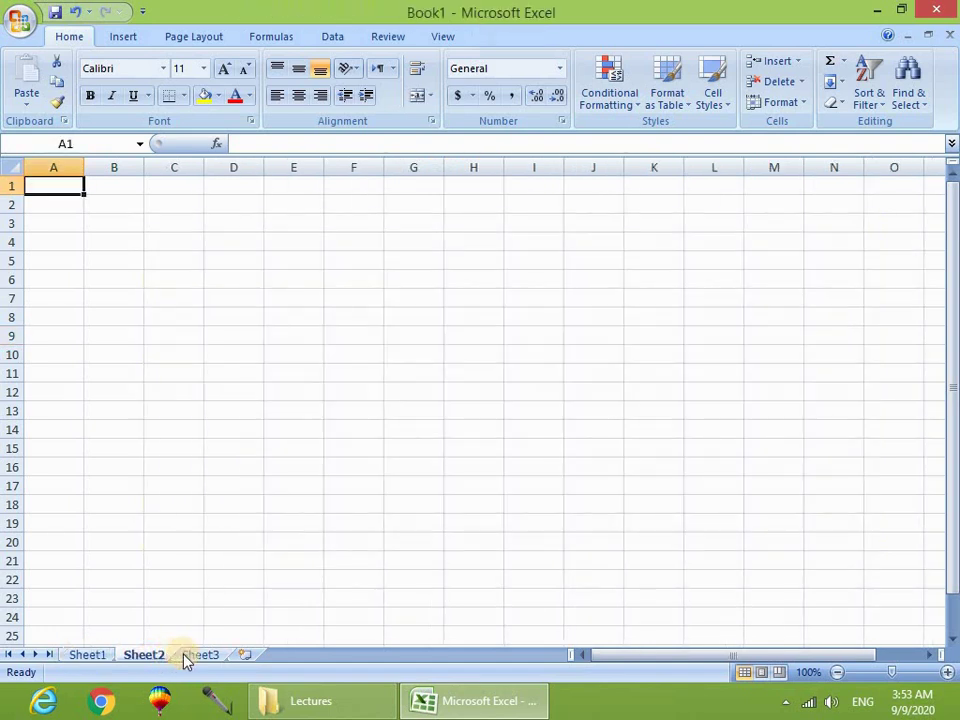
click(200, 655)
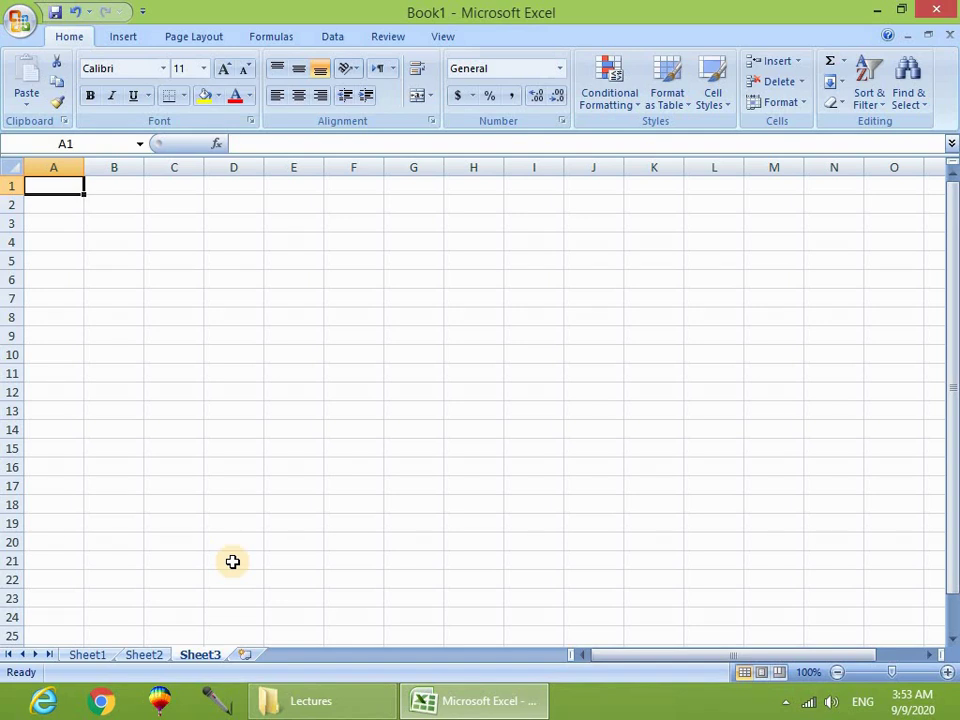
click(798, 62)
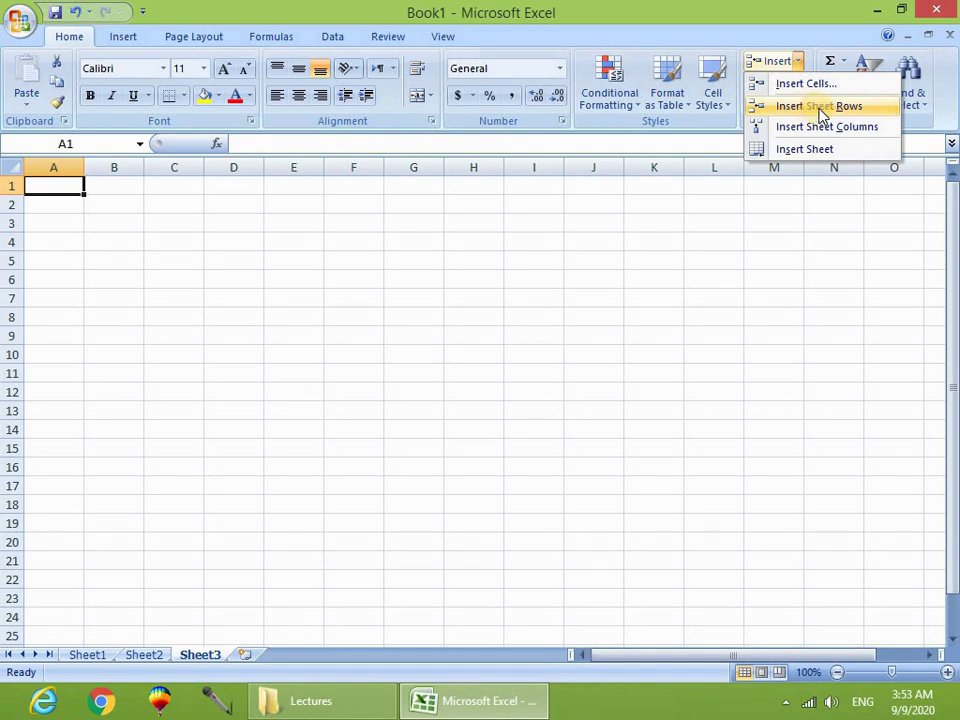
click(293, 598)
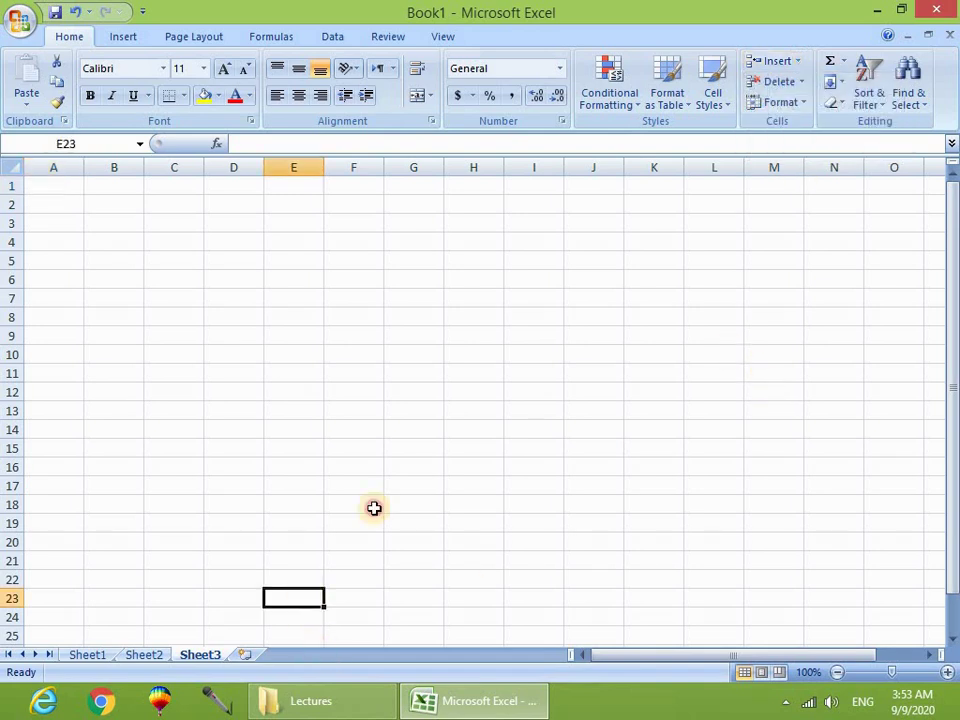
click(800, 61)
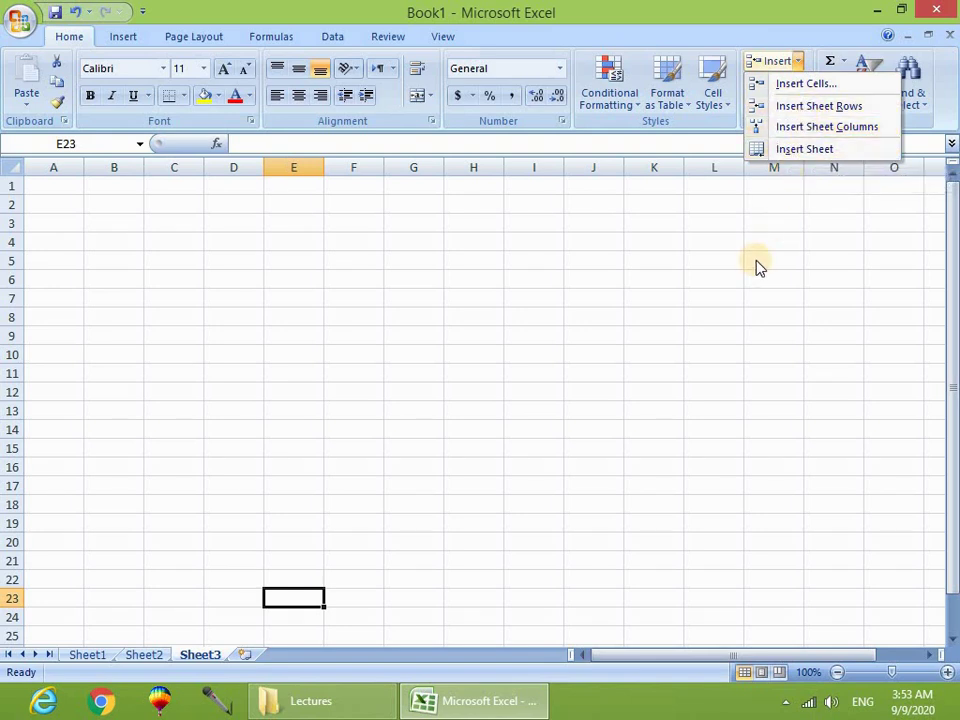
click(216, 255)
Apply outline and inside borders to the range D4:J15 on Sheet3.
drag(216, 245, 617, 438)
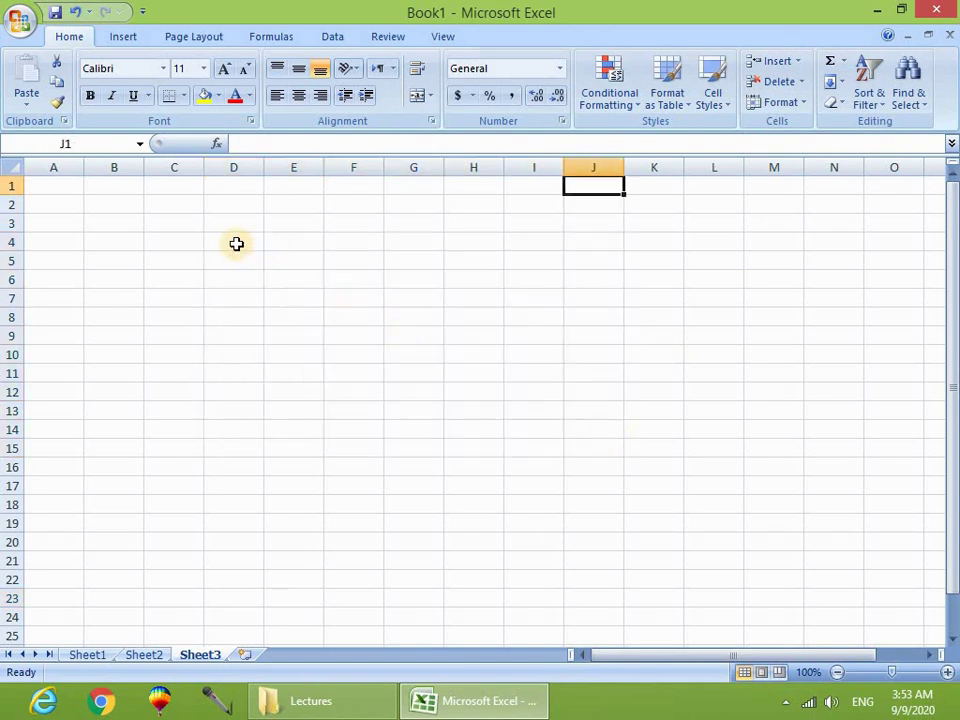
drag(236, 243, 617, 440)
right_click(374, 277)
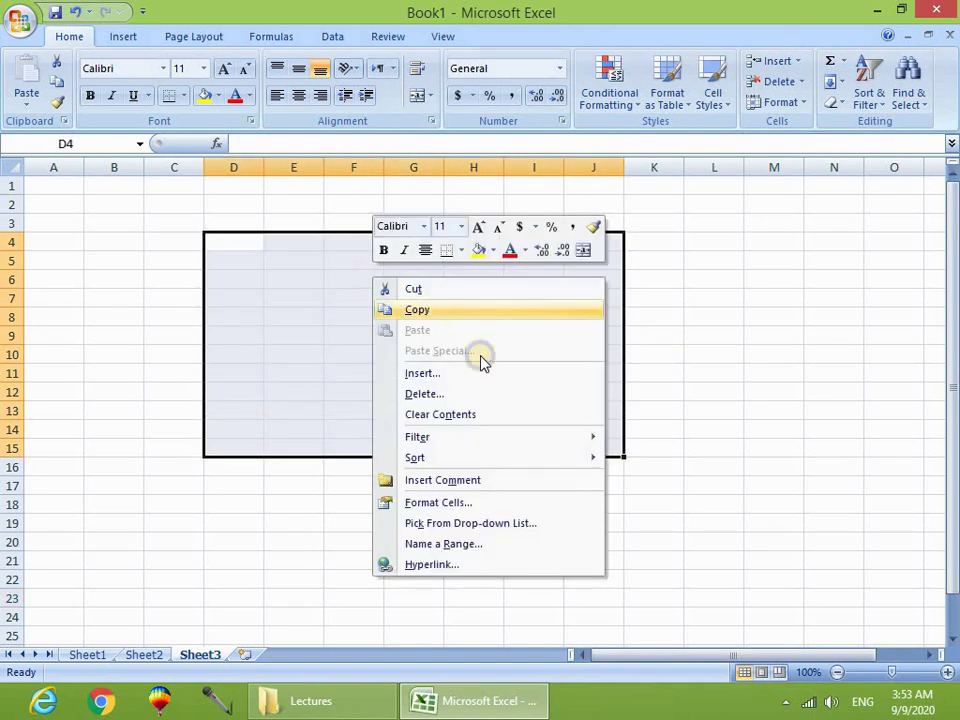
click(455, 503)
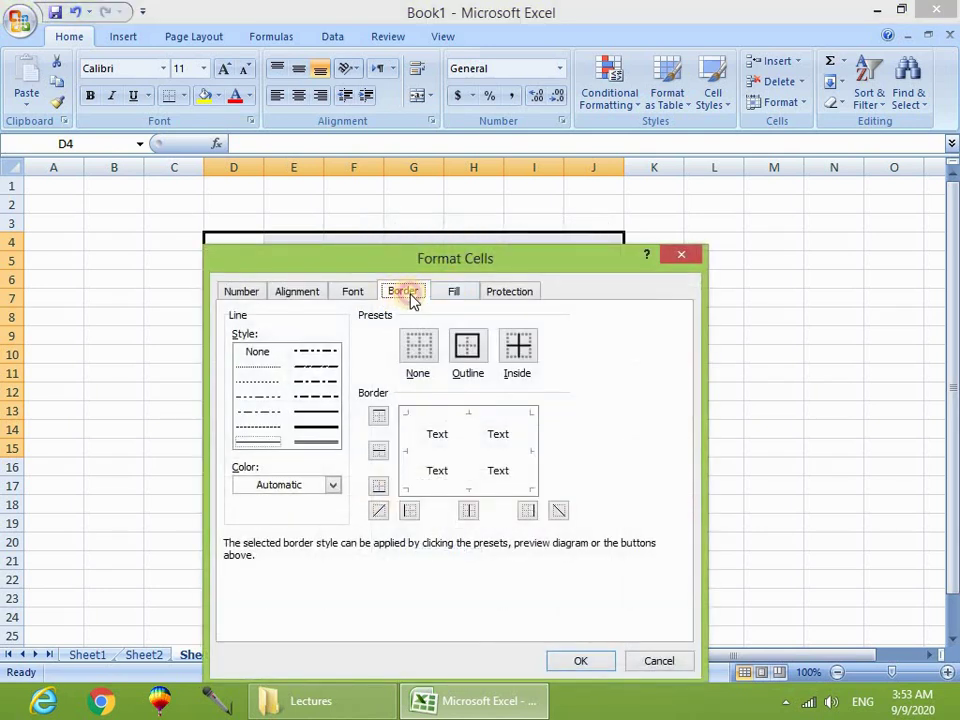
click(481, 357)
click(517, 350)
click(572, 664)
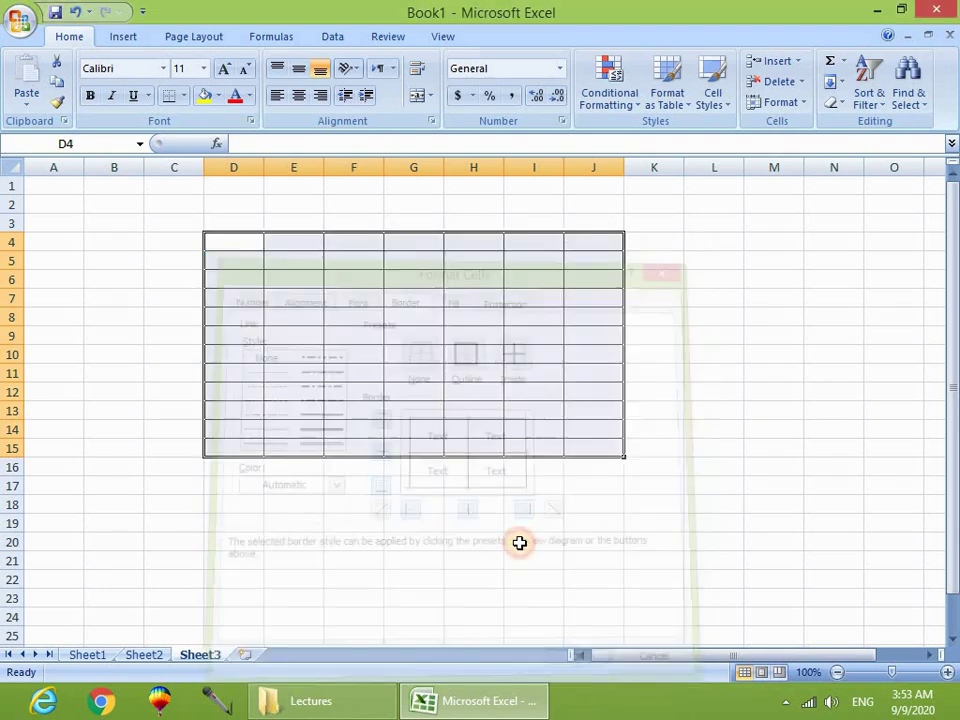
click(533, 504)
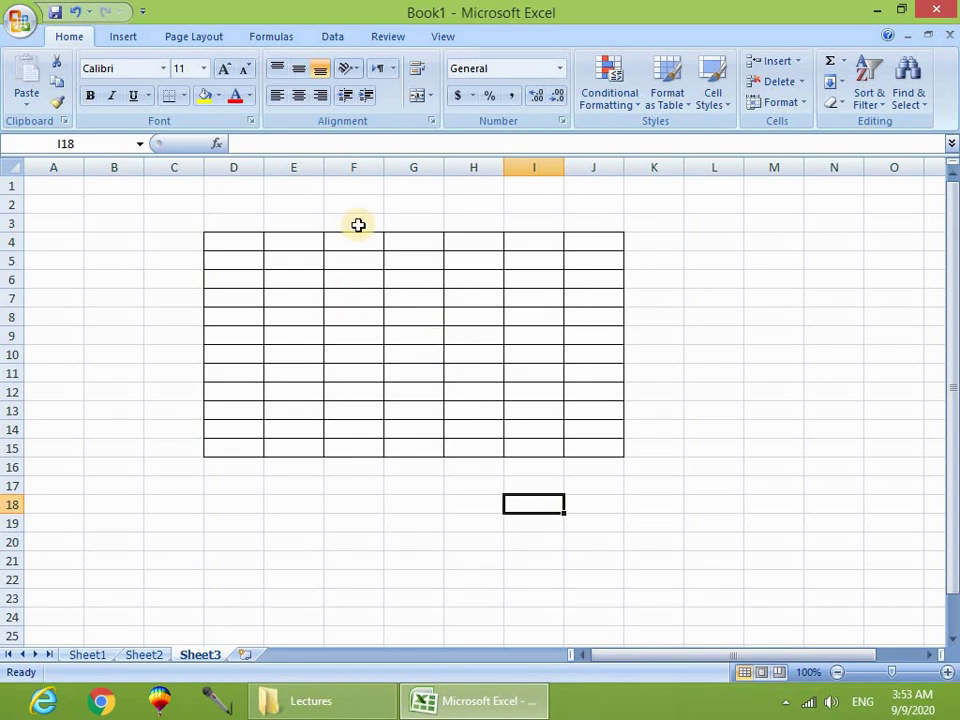
Number the bordered grid's first row from 1 to 7 across cells D4 to J4.
click(258, 243)
text(1)
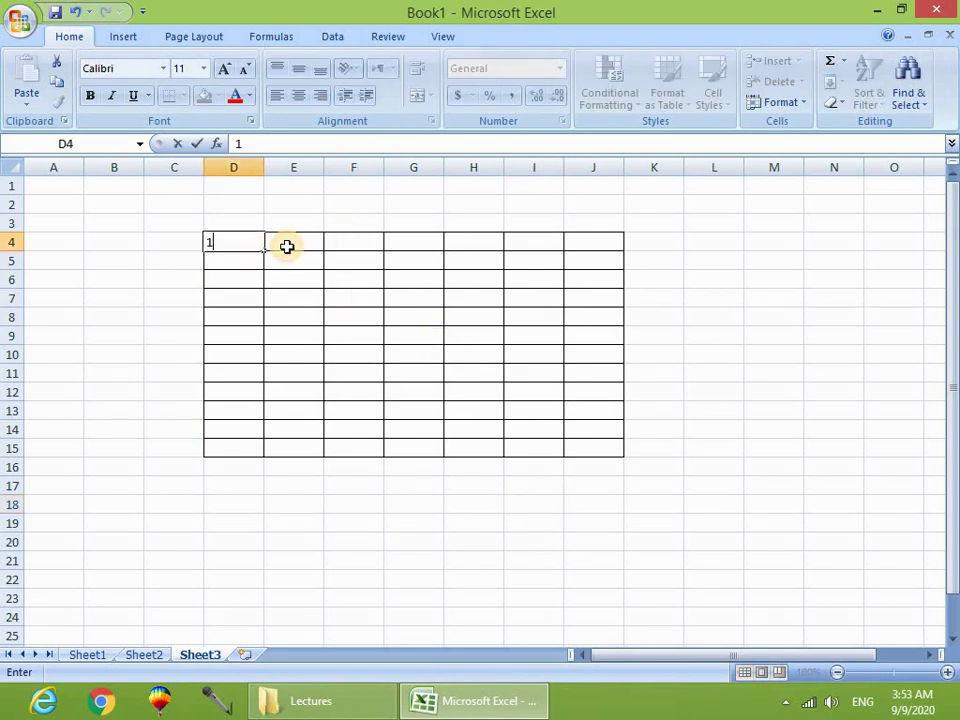
key(Tab)
text(2)
key(Tab)
text(3)
key(Tab)
text(4)
key(Tab)
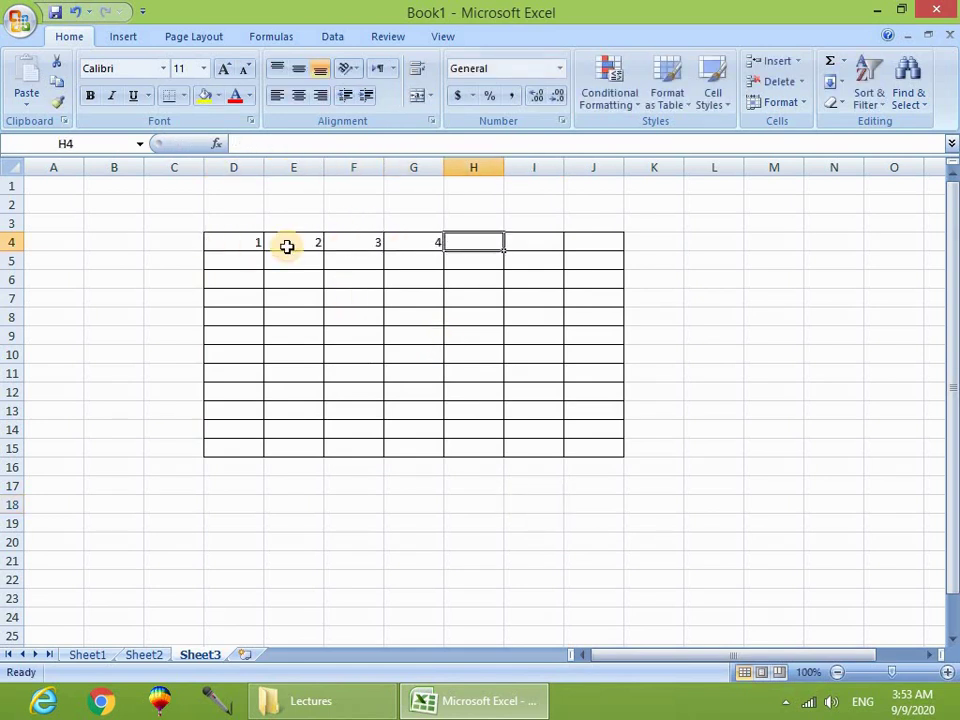
text(5)
key(Tab)
text(6)
key(Tab)
text(7)
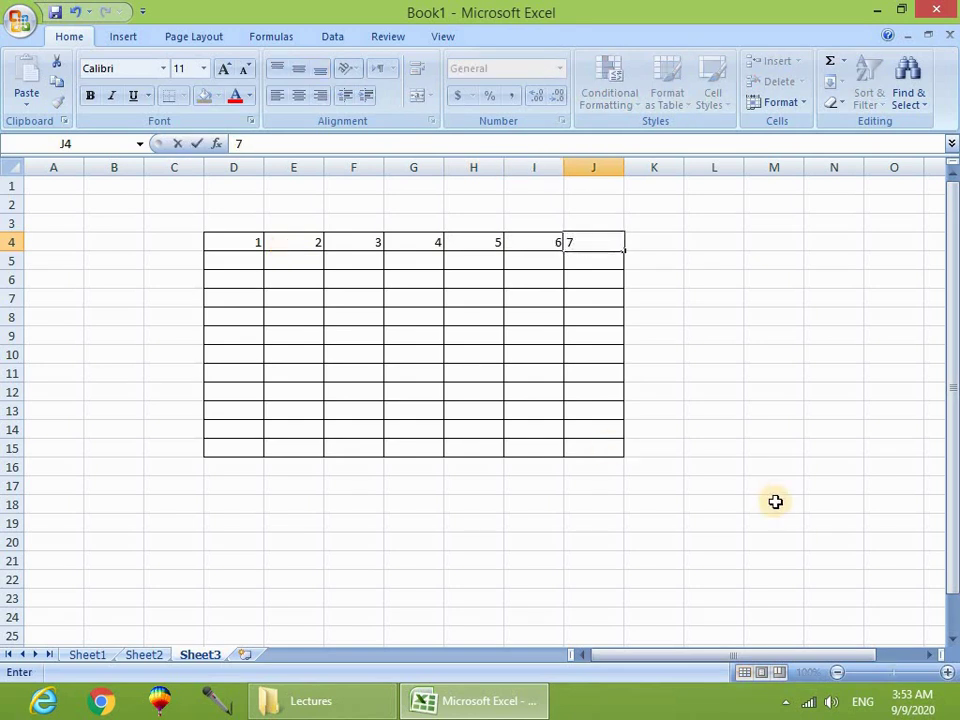
click(774, 466)
Try inserting a blank column before column G through the column's own commands, and undo the insertion.
drag(407, 242, 401, 458)
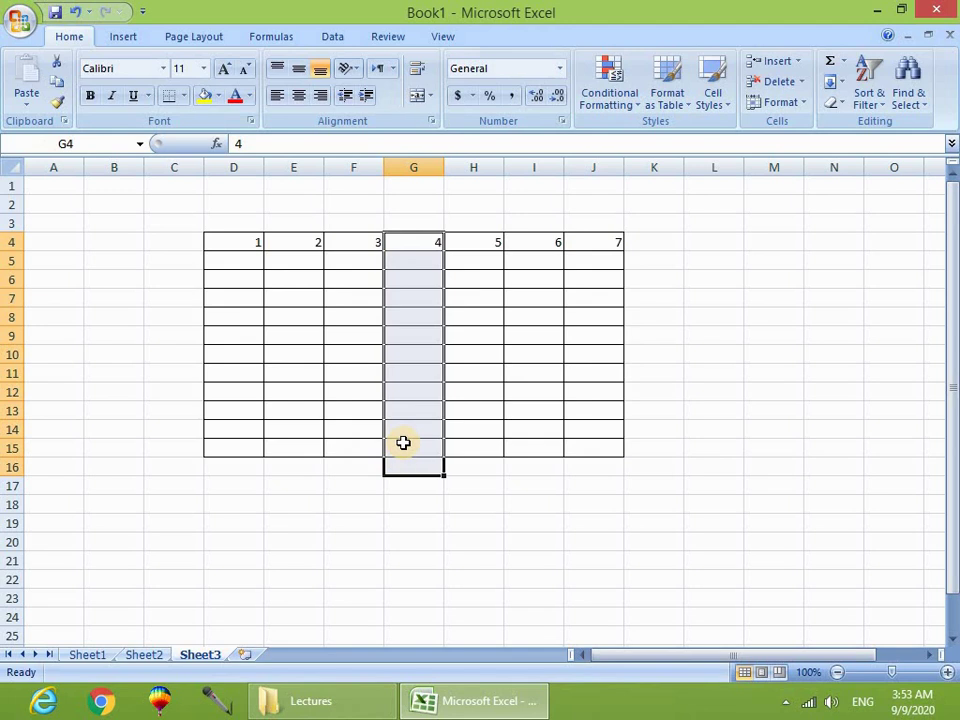
click(353, 355)
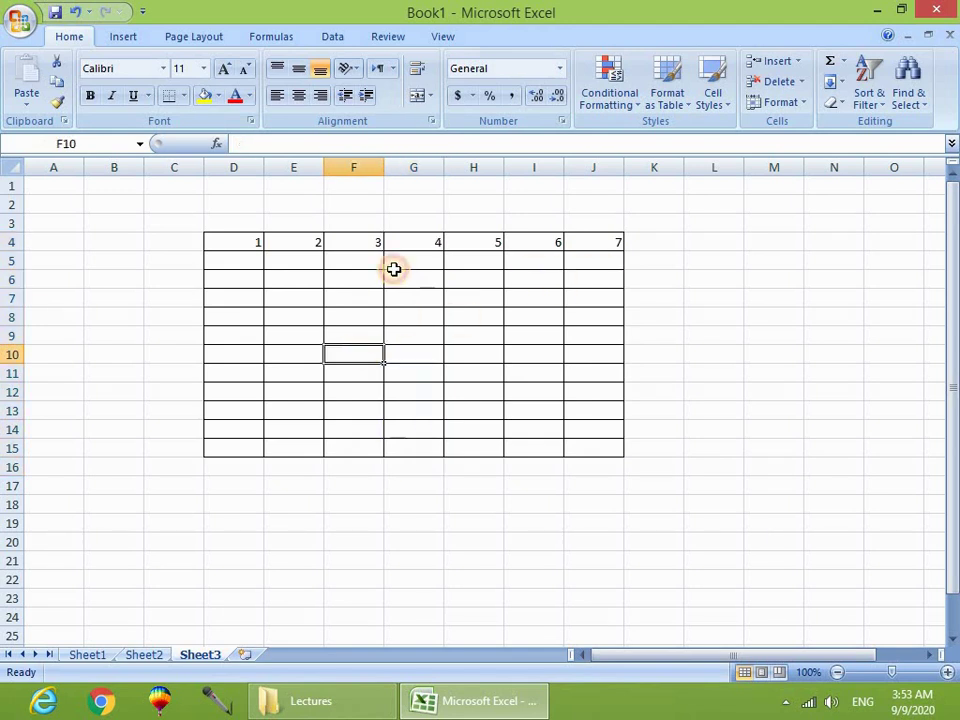
click(403, 242)
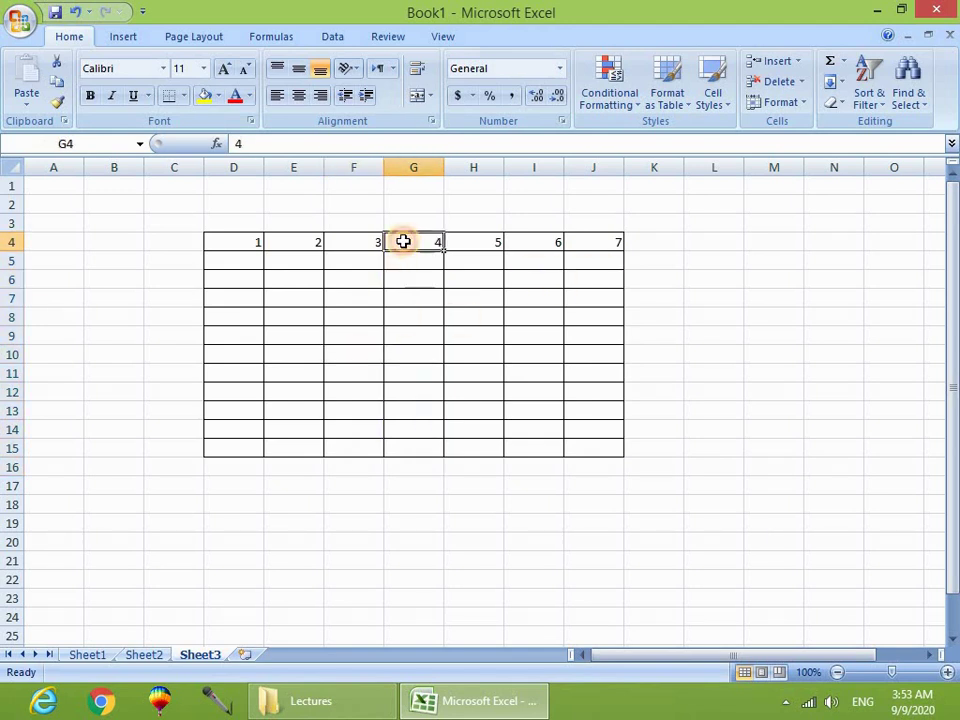
right_click(443, 167)
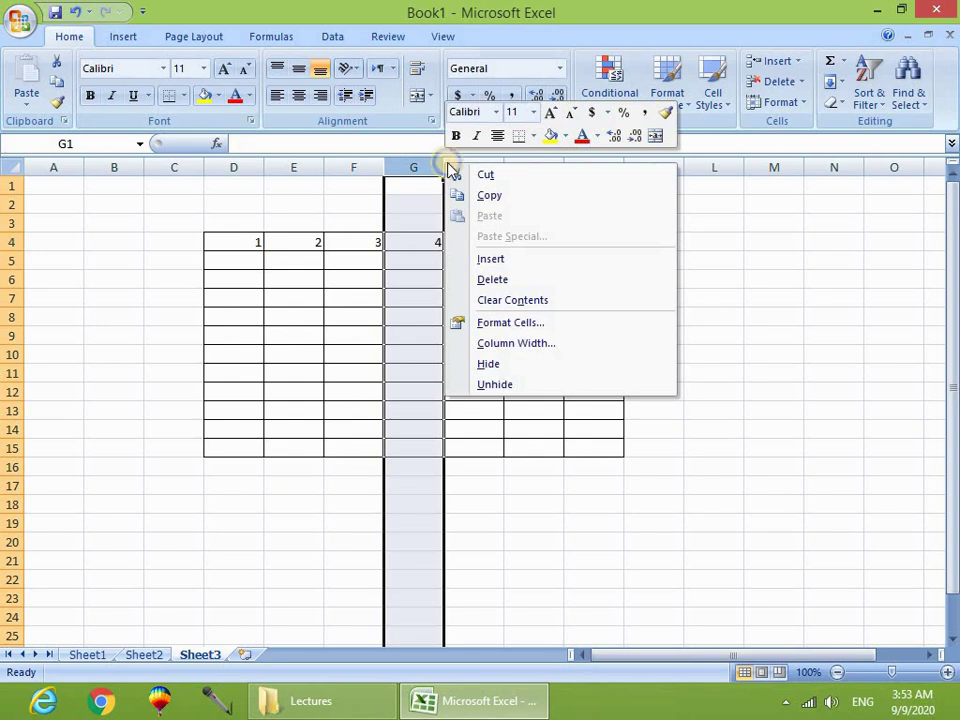
click(506, 259)
click(480, 286)
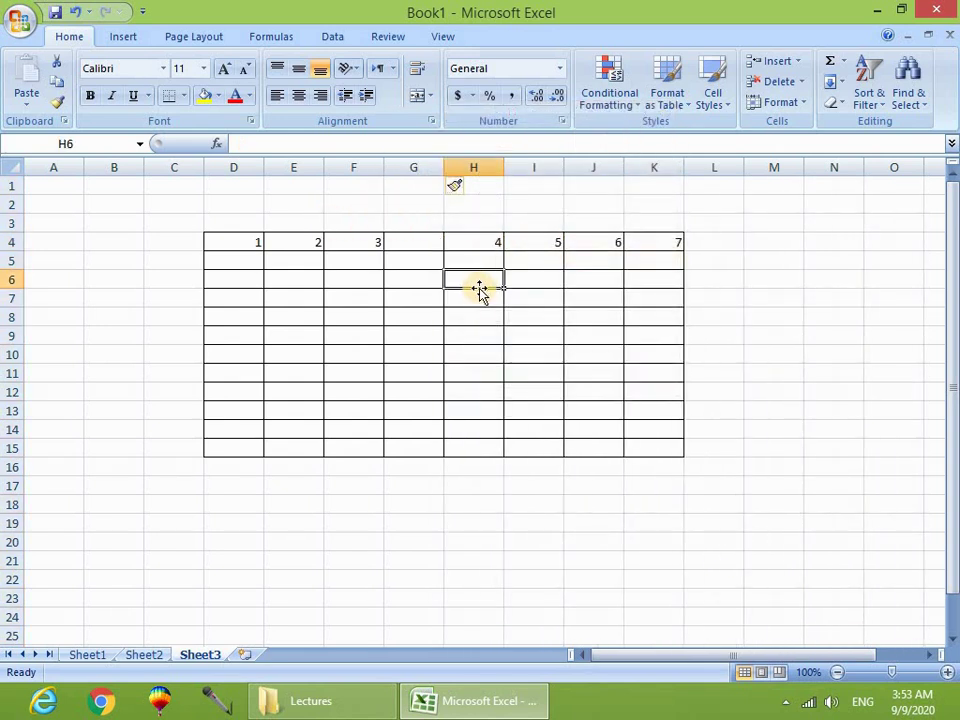
key(ctrl+z)
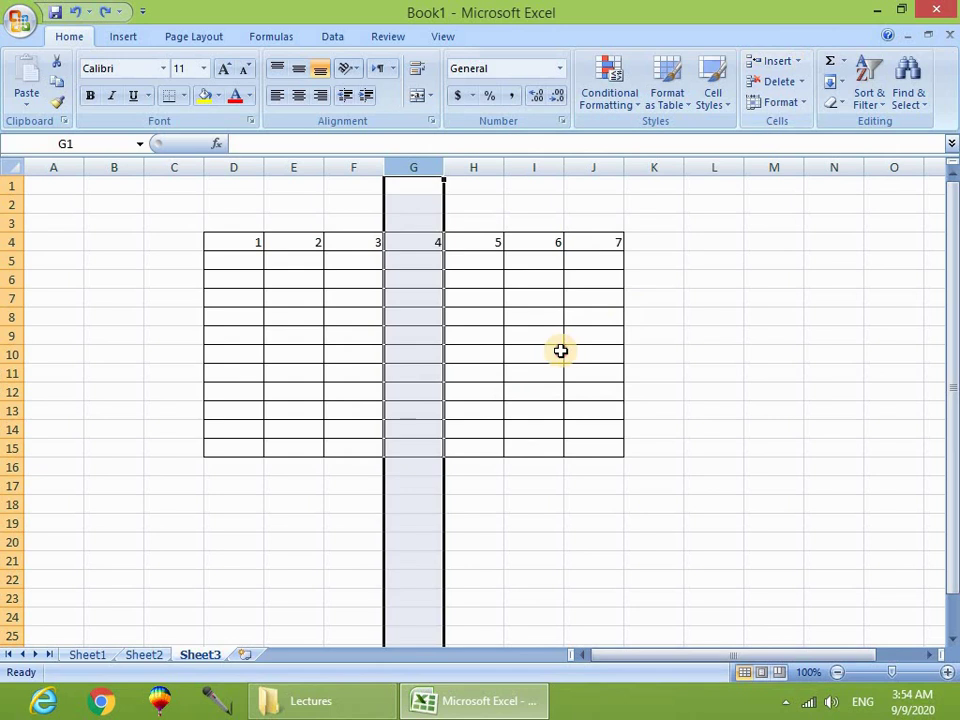
Insert a blank sheet column before column I, between the columns numbered 5 and 6.
click(560, 351)
click(796, 62)
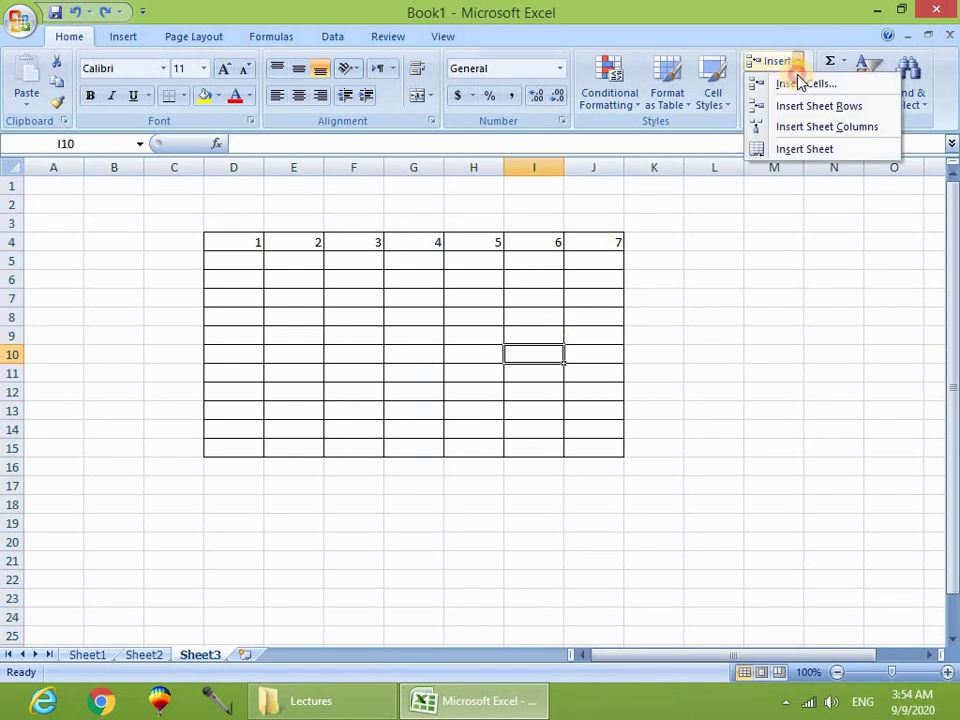
click(804, 127)
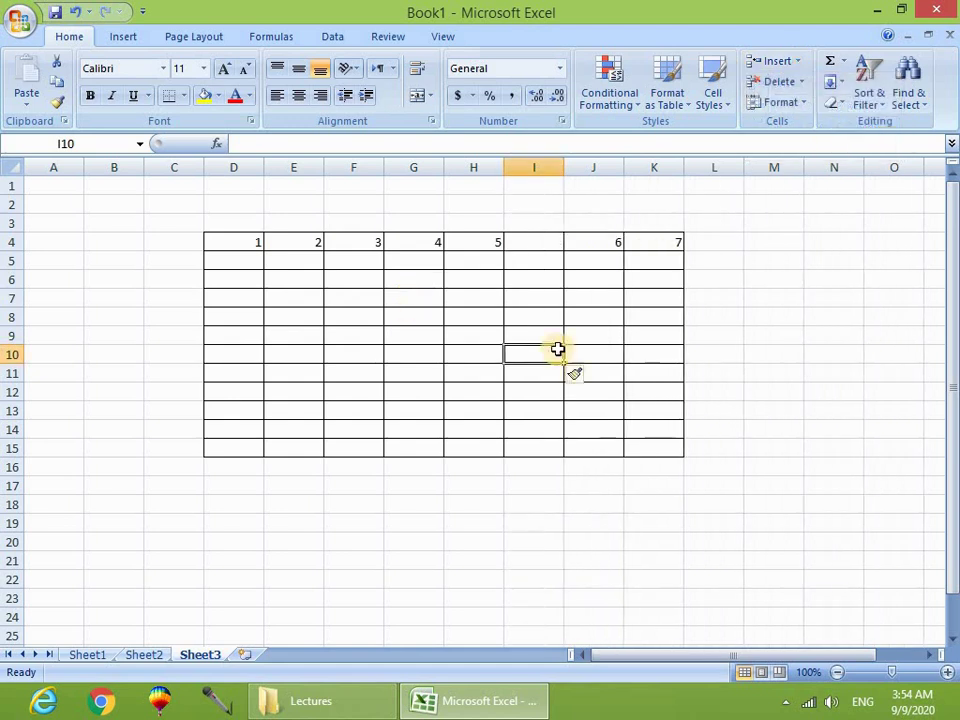
click(613, 257)
Enter 2 in D5 and 3 in D6, and fill the number series down to 12 in D15.
click(248, 258)
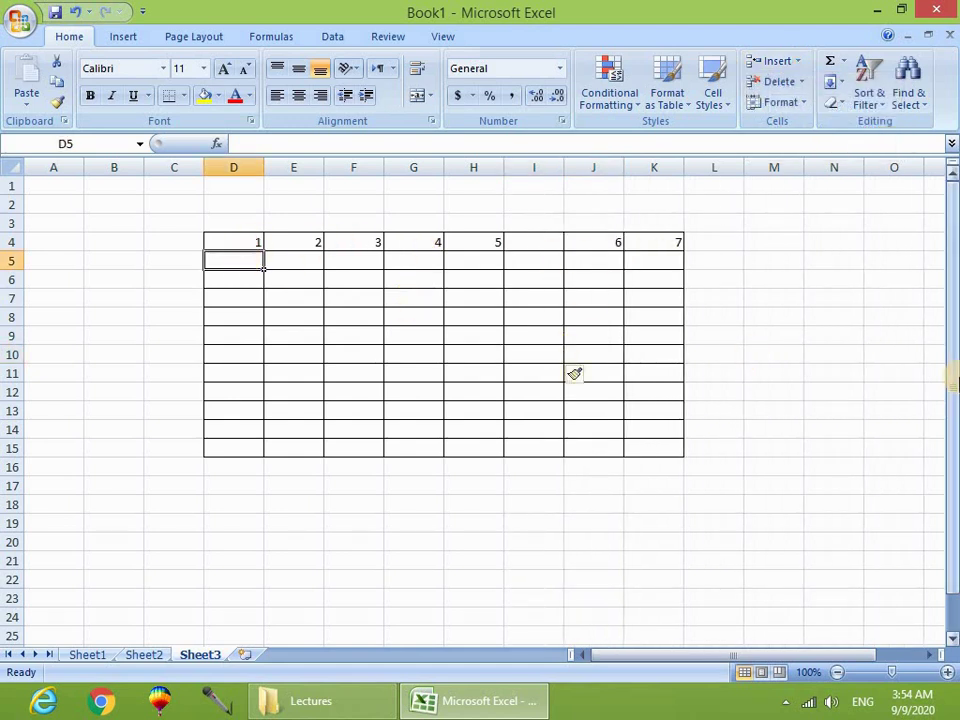
text(2)
key(Return)
text(3)
key(Return)
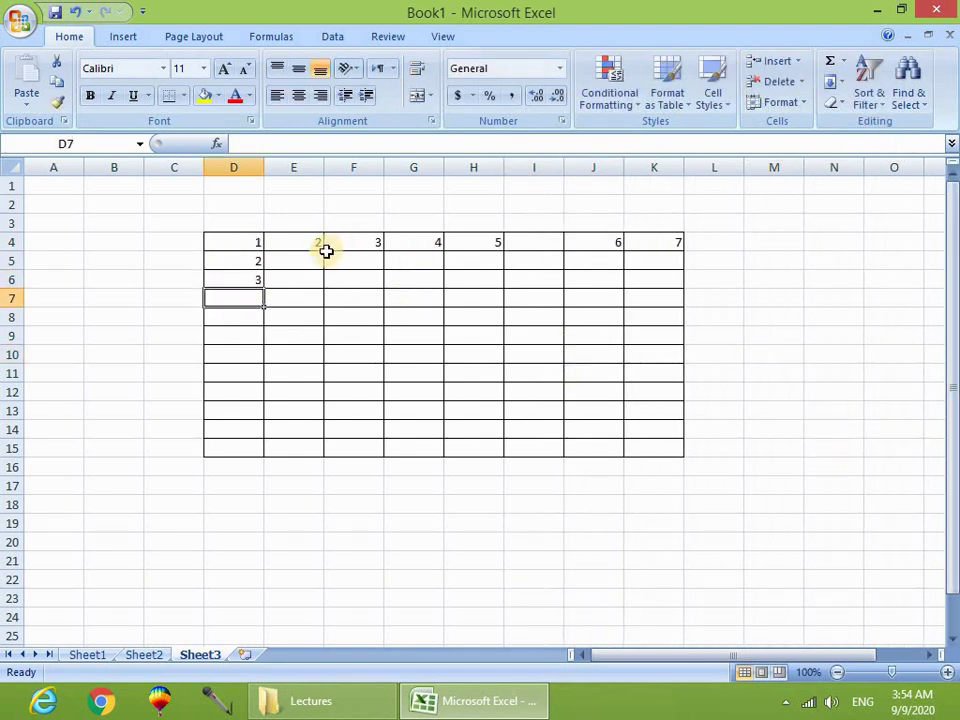
drag(242, 268, 274, 452)
click(346, 358)
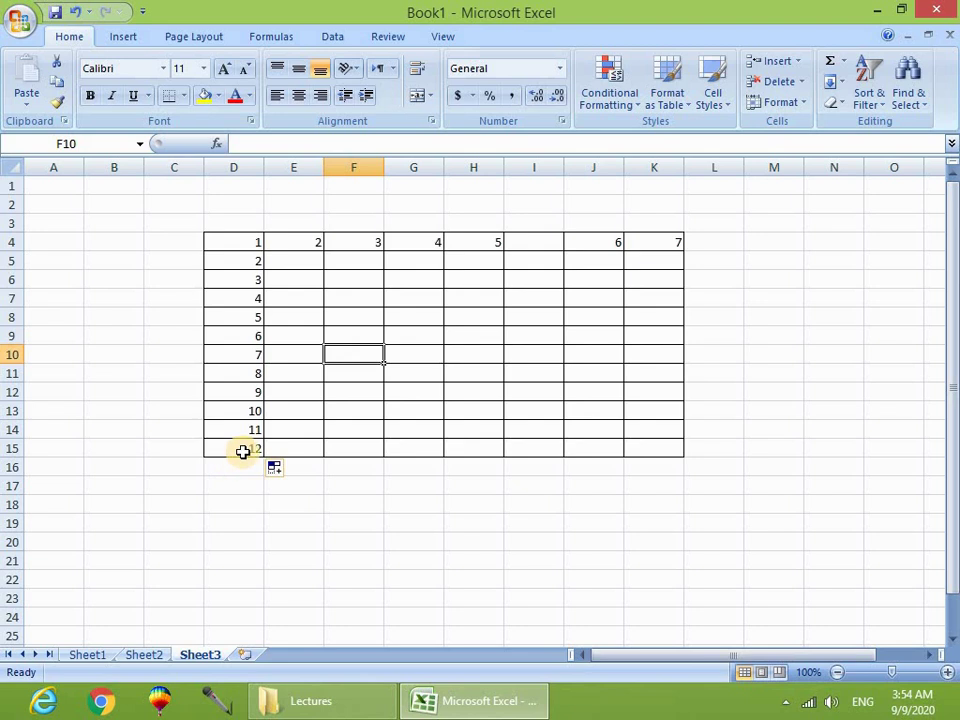
Insert a blank sheet row above row 8, between the rows numbered 4 and 5.
click(258, 305)
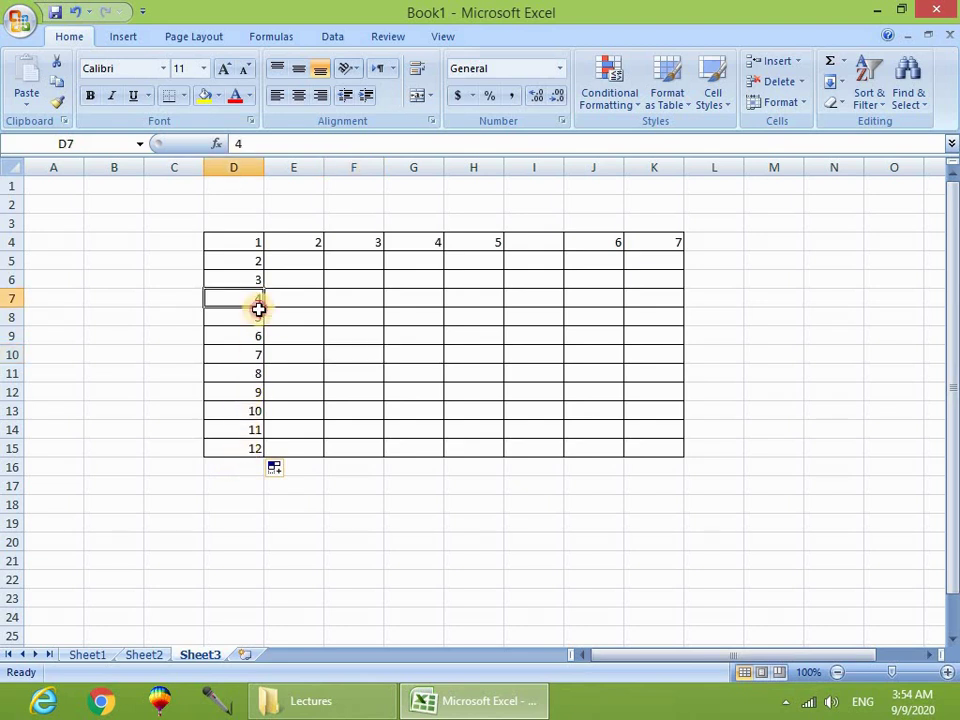
click(250, 312)
click(244, 304)
click(242, 314)
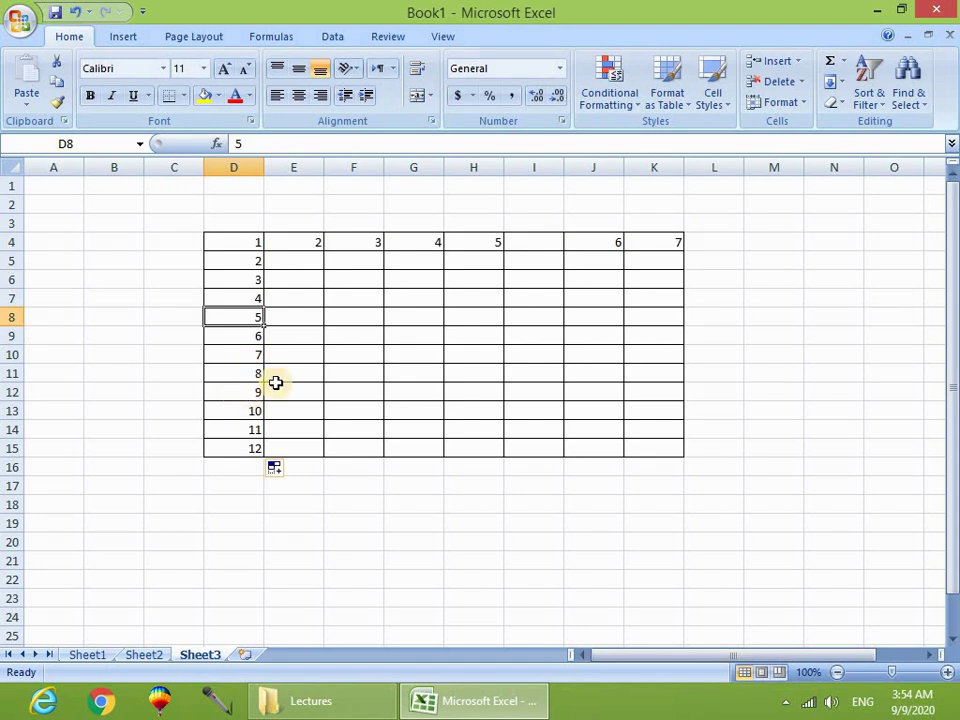
click(803, 57)
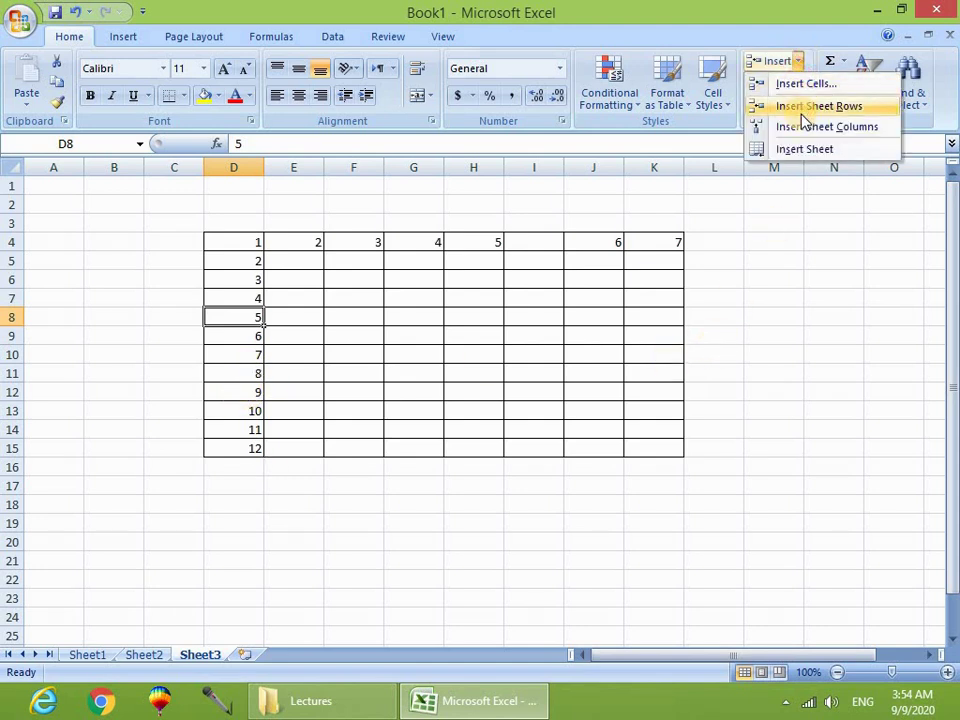
click(806, 106)
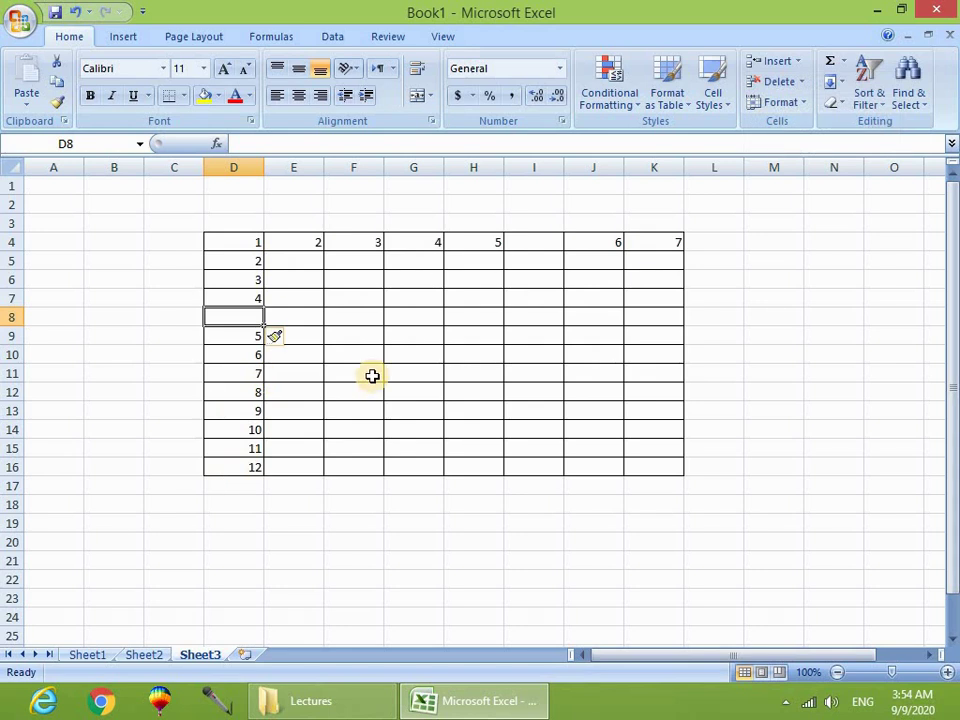
Insert another blank row above row 8, and delete the row numbered 7, row 12.
right_click(20, 322)
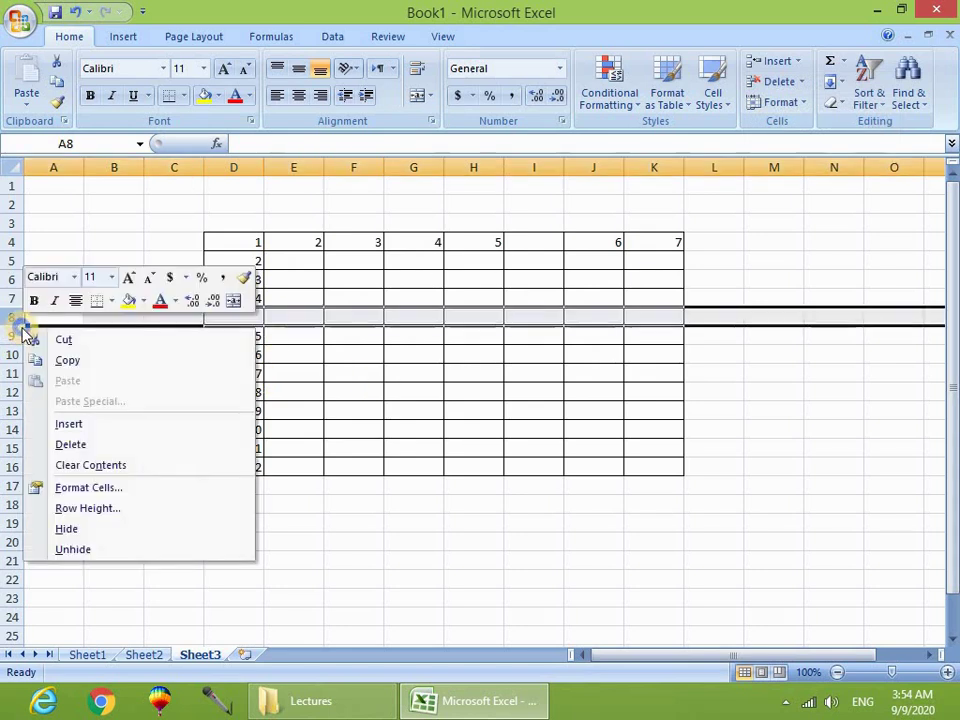
click(97, 424)
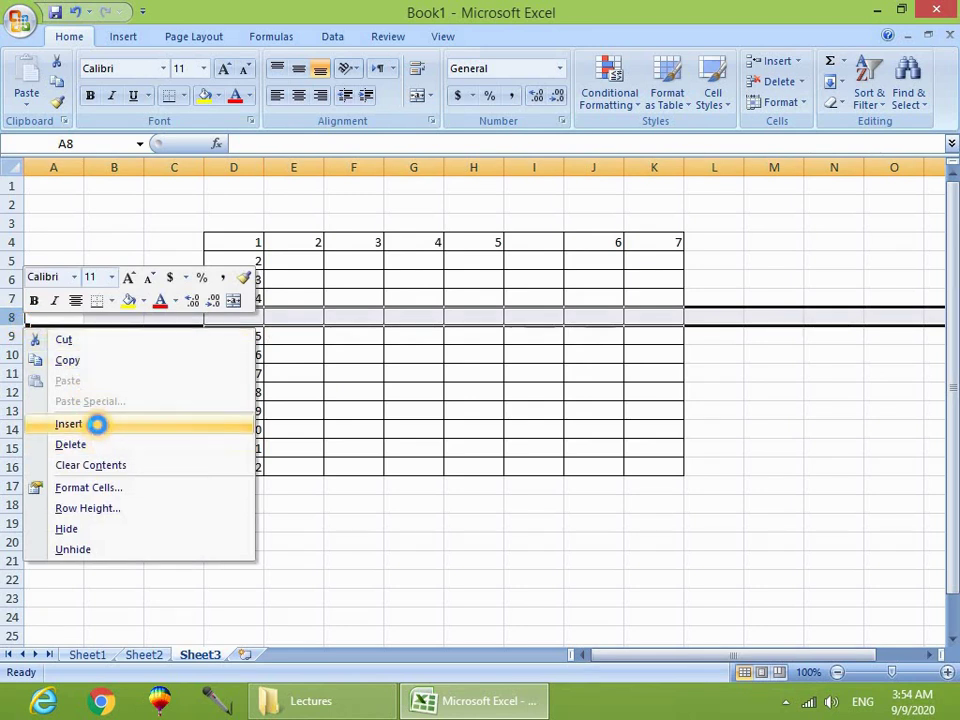
click(15, 401)
right_click(15, 401)
click(84, 516)
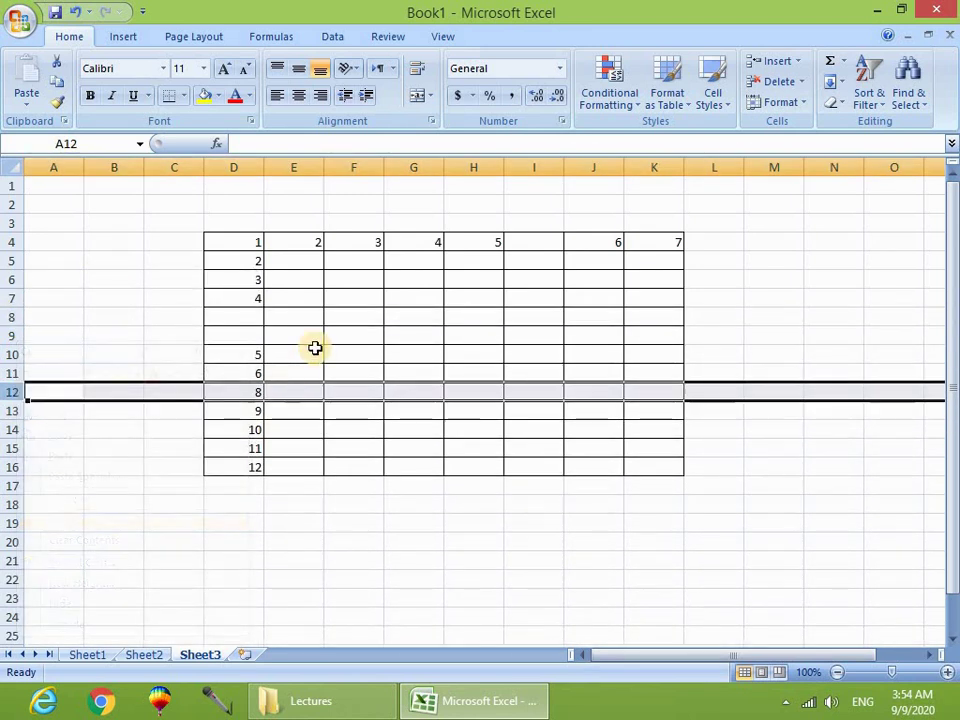
Insert two blank columns between the columns numbered 2 and 3, one before column F and one before column G.
click(354, 261)
click(381, 167)
right_click(386, 168)
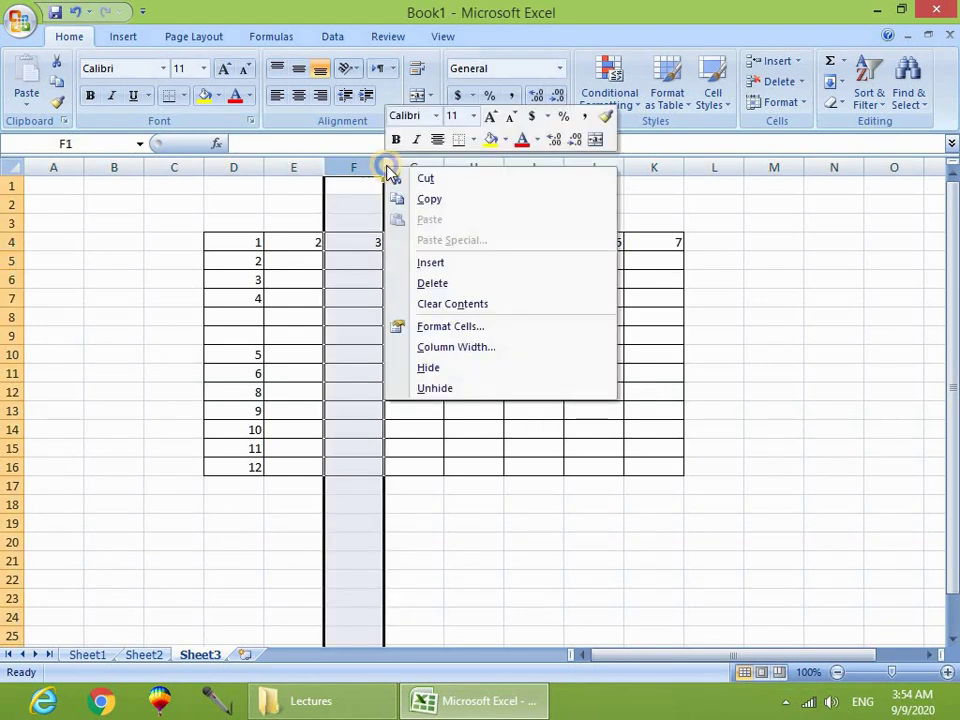
click(440, 264)
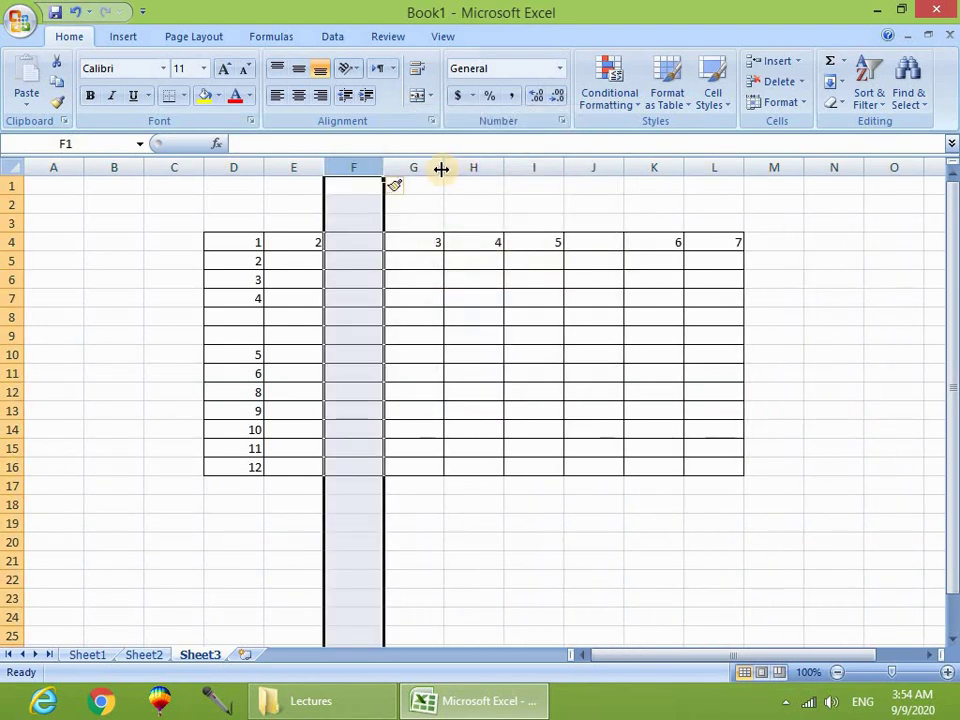
right_click(440, 169)
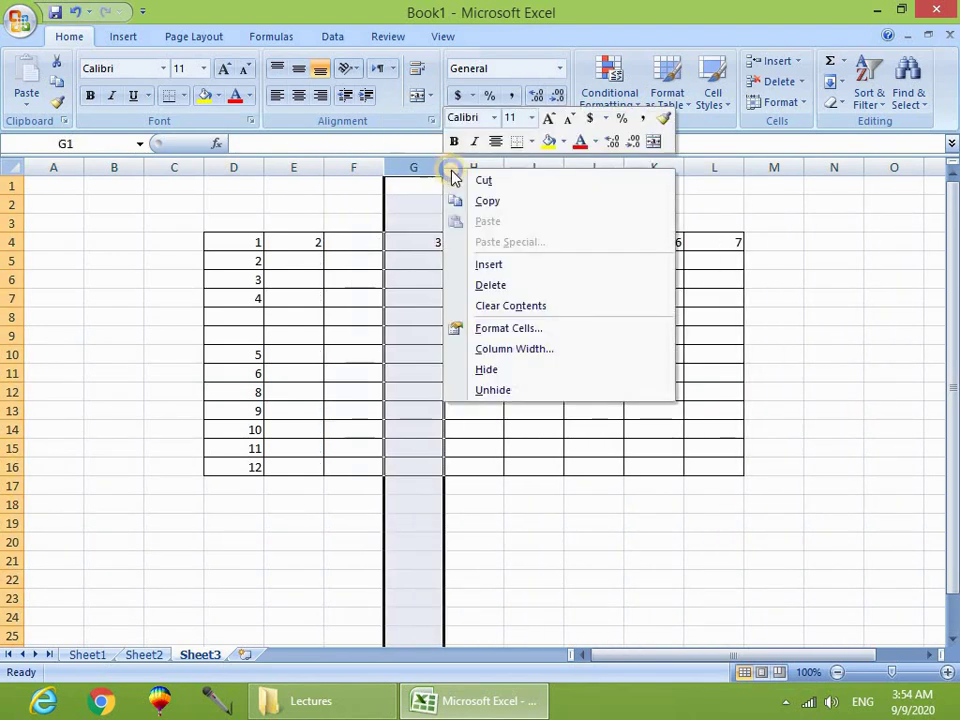
click(490, 266)
click(420, 317)
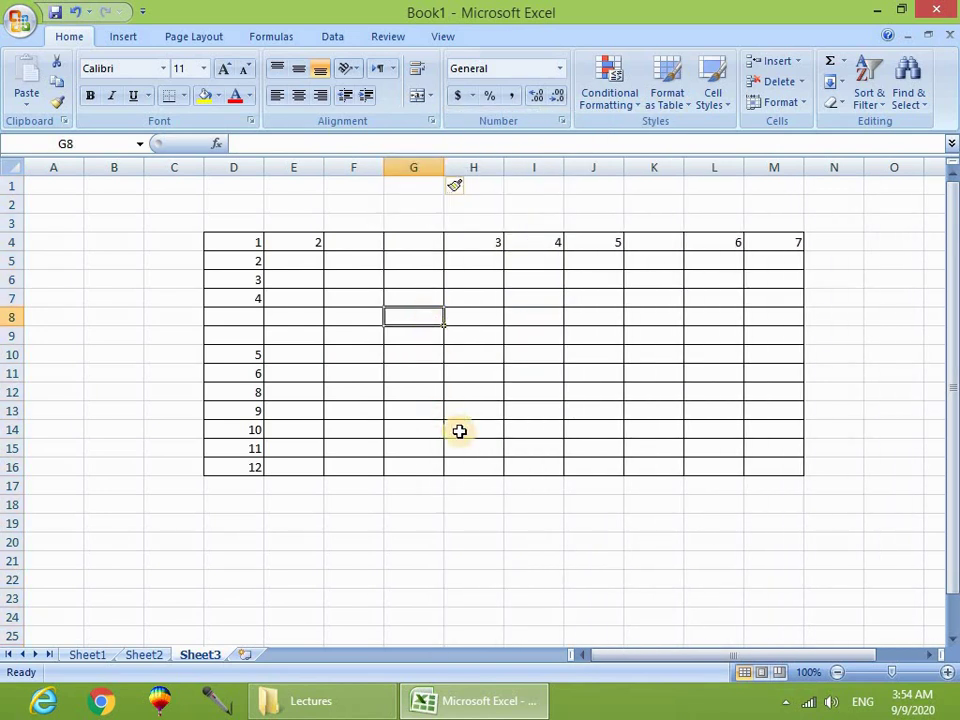
click(540, 352)
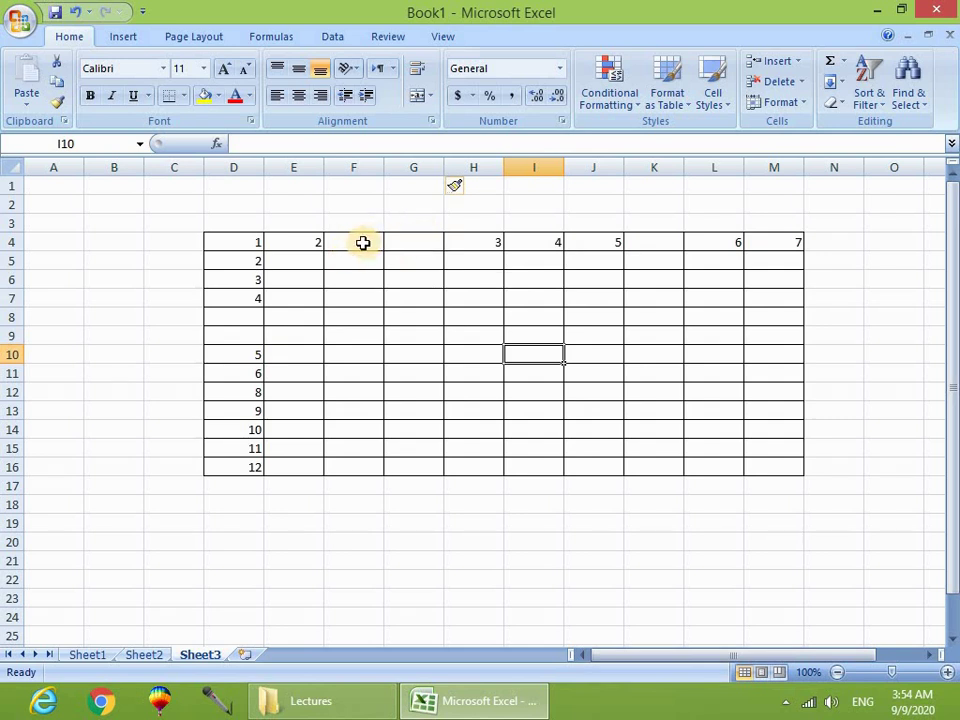
Delete column F, one of the two blank columns between those numbered 2 and 3.
drag(359, 242, 465, 242)
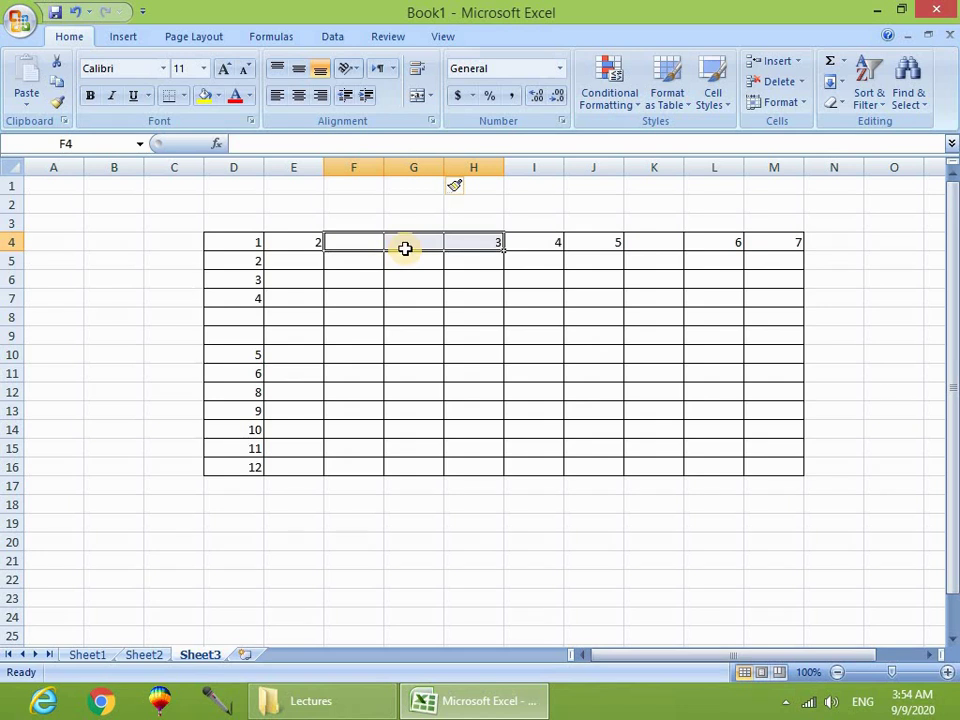
right_click(380, 166)
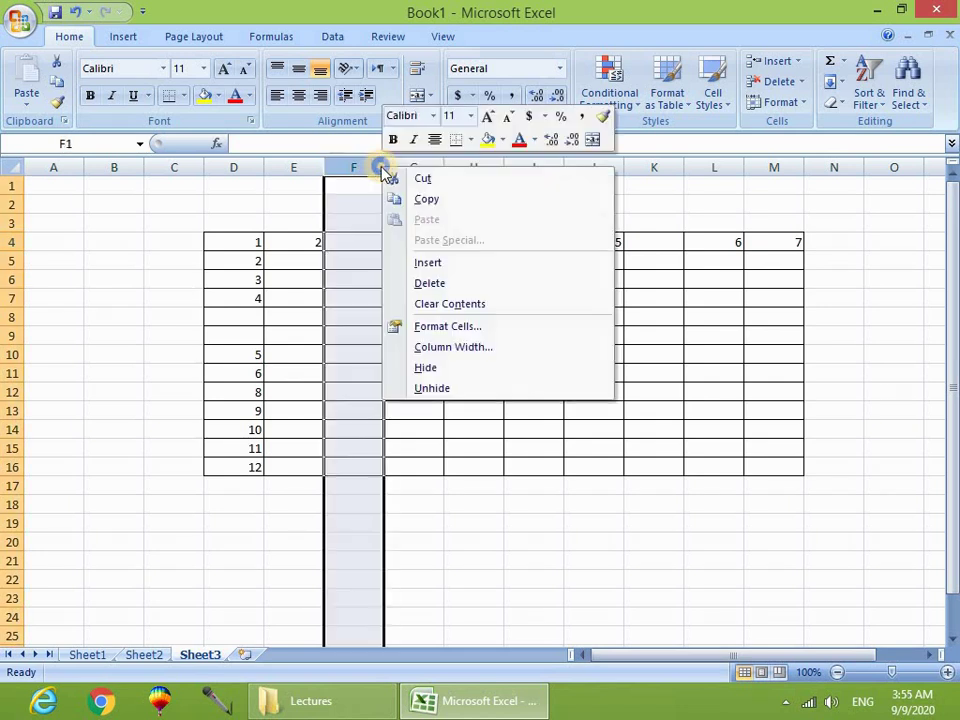
click(445, 291)
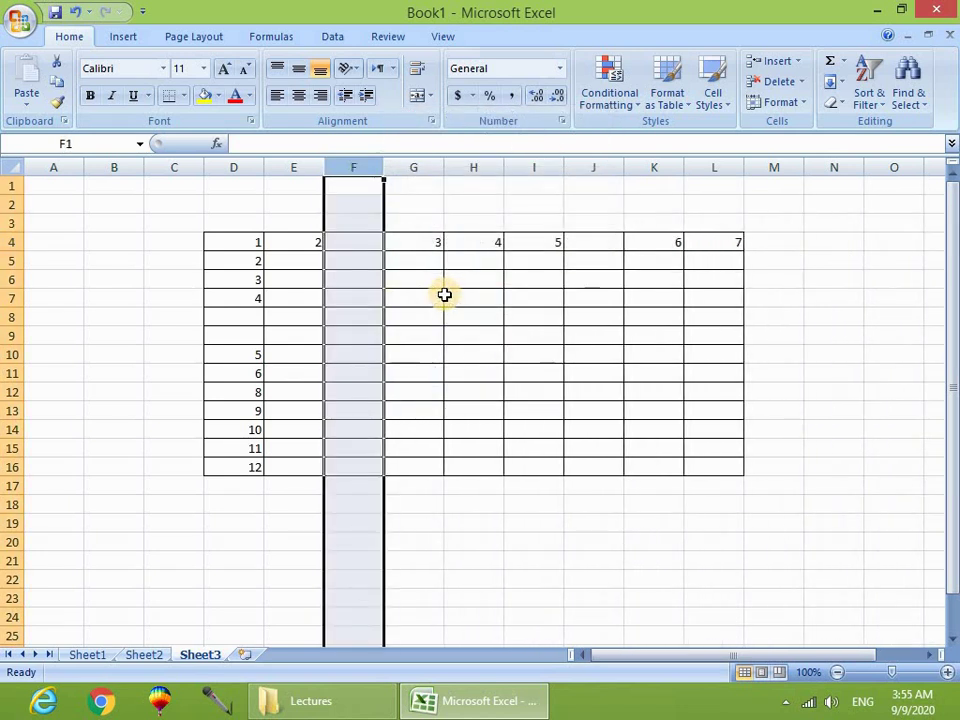
click(473, 335)
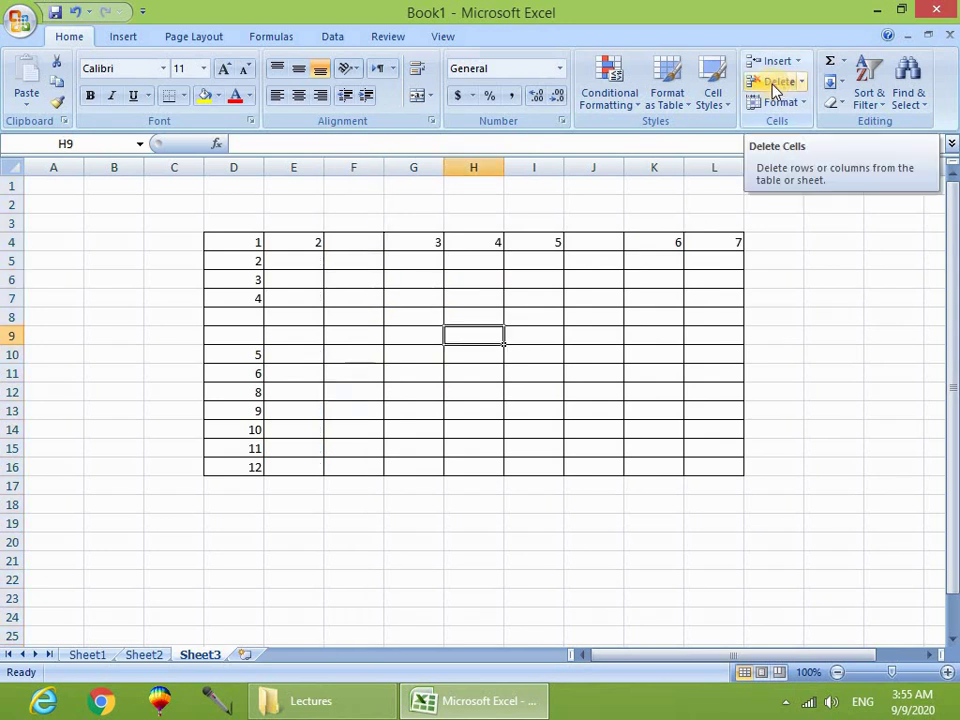
click(802, 82)
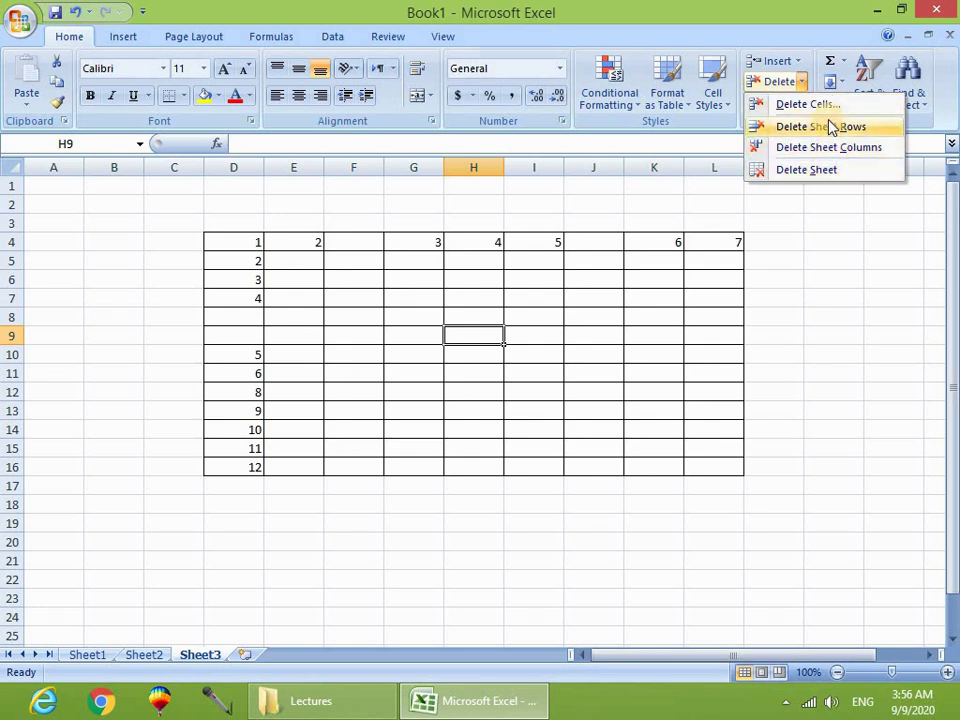
click(672, 204)
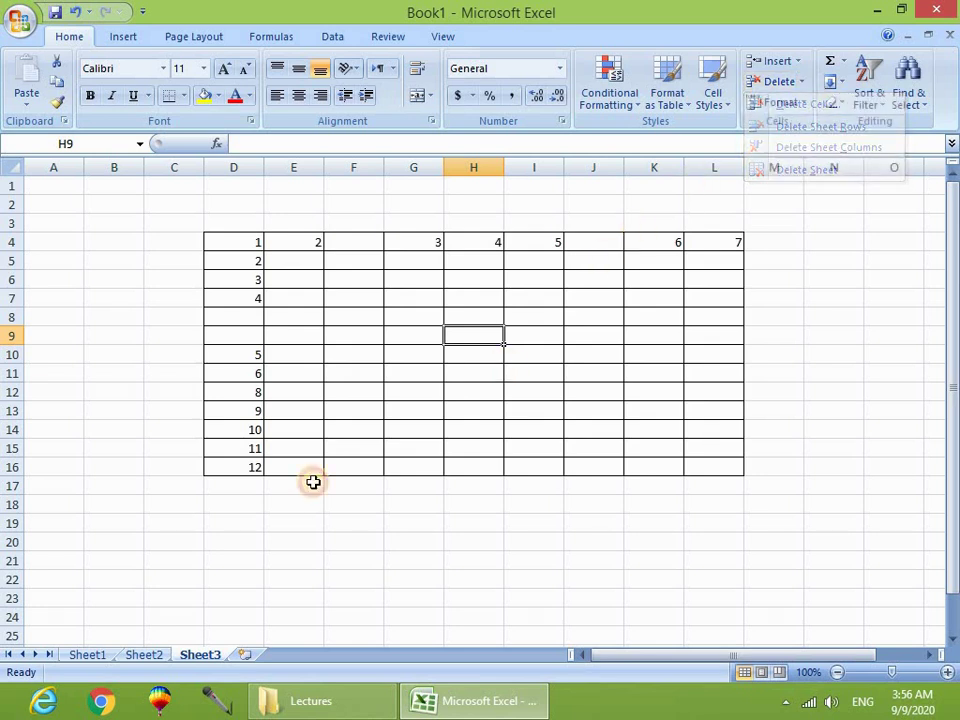
click(82, 655)
click(137, 654)
click(197, 655)
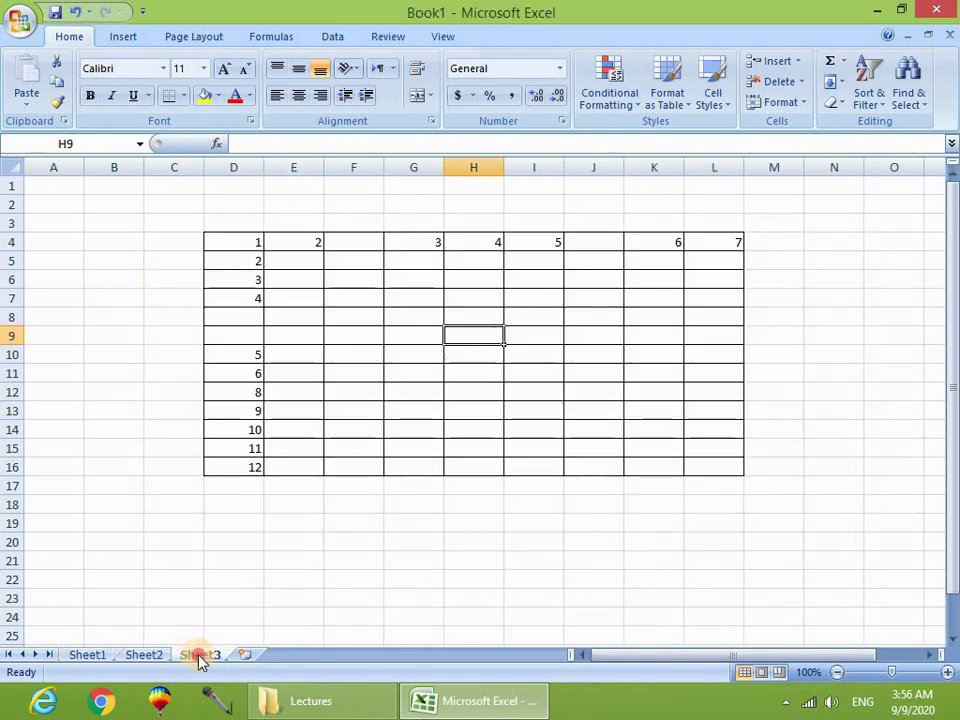
Insert a new worksheet before Sheet3, and look through the workbook's sheets.
click(799, 62)
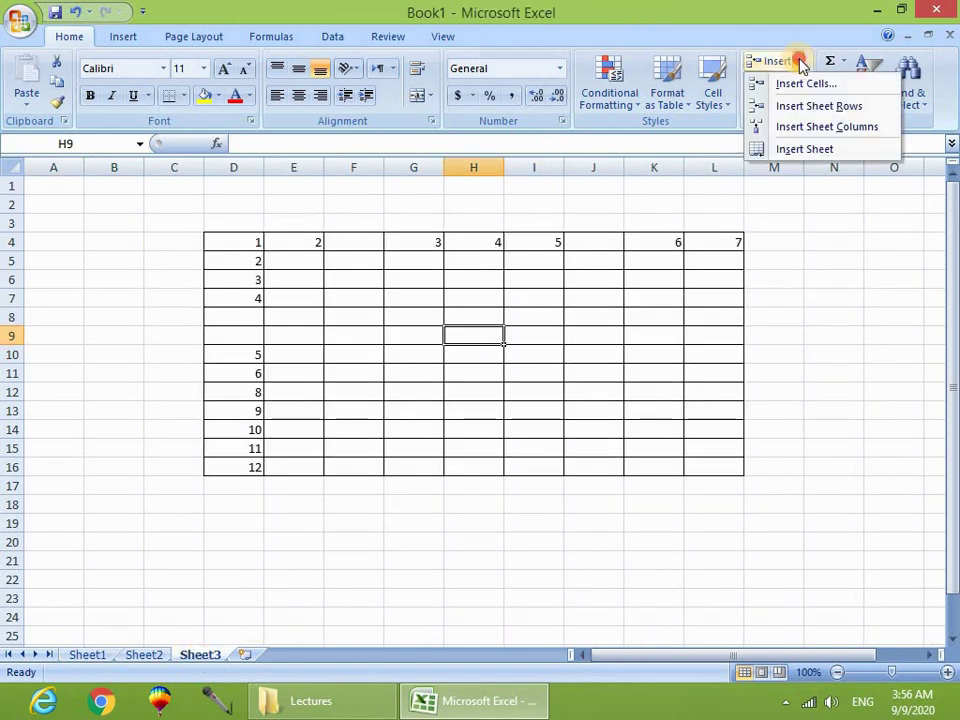
click(800, 157)
drag(259, 660, 195, 663)
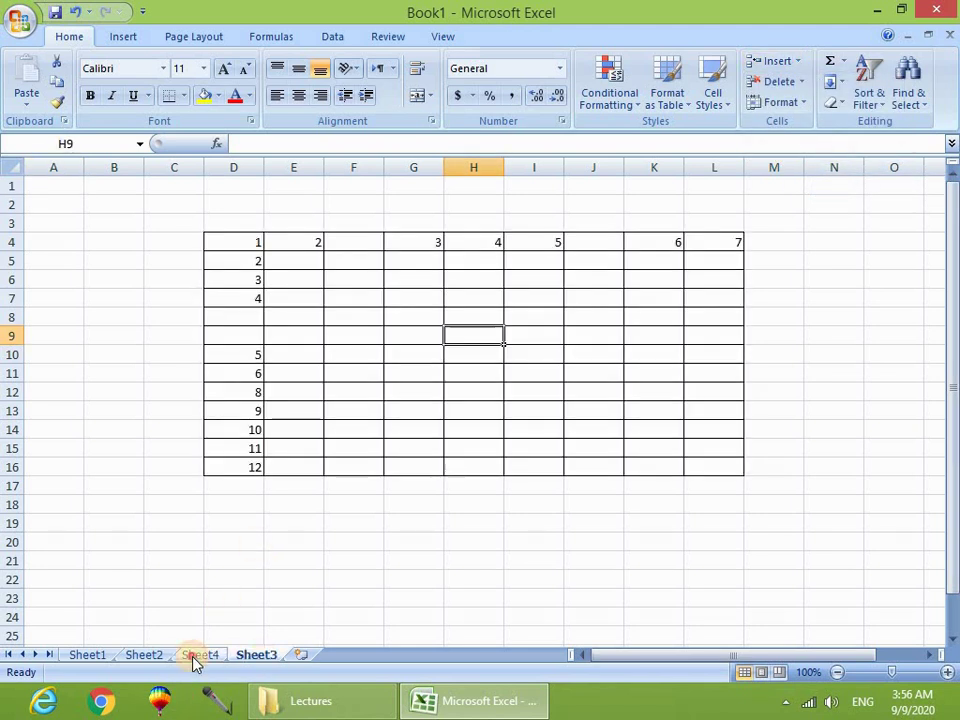
click(194, 659)
click(88, 659)
click(155, 659)
click(205, 659)
click(252, 658)
click(206, 657)
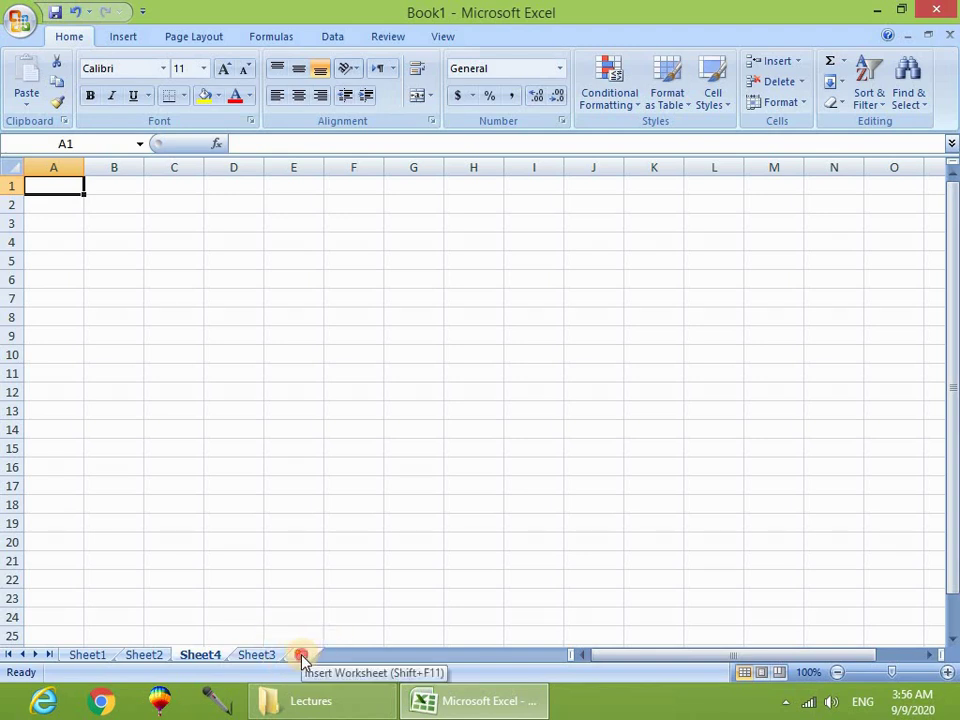
Add five new worksheets after Sheet3.
click(303, 657)
click(359, 657)
click(407, 656)
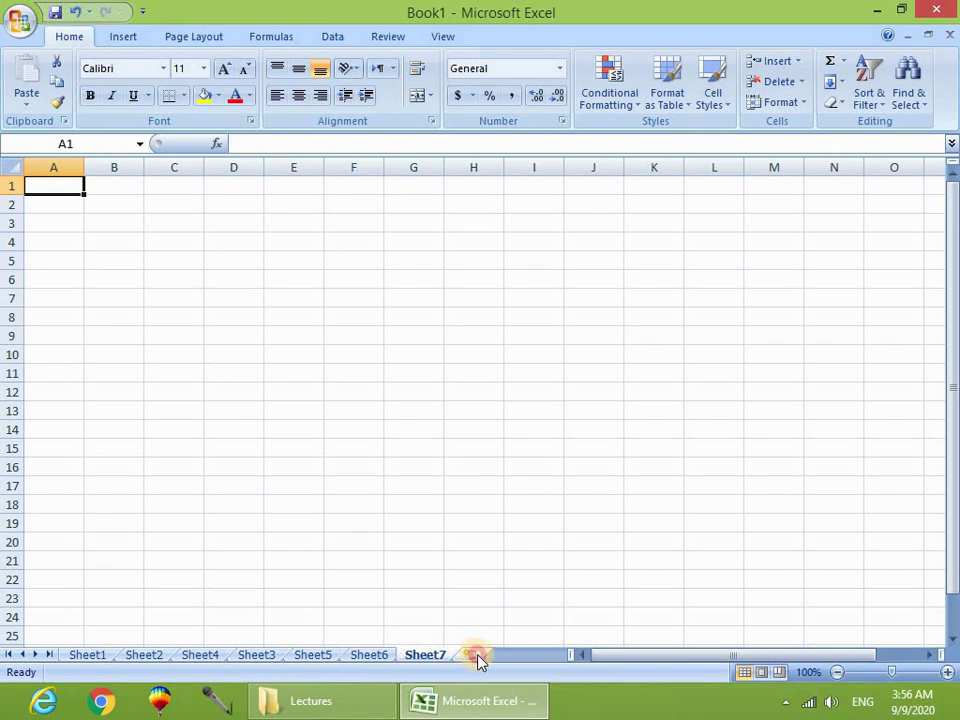
click(476, 656)
click(526, 656)
Delete Sheet8 and Sheet7 from the workbook.
click(94, 655)
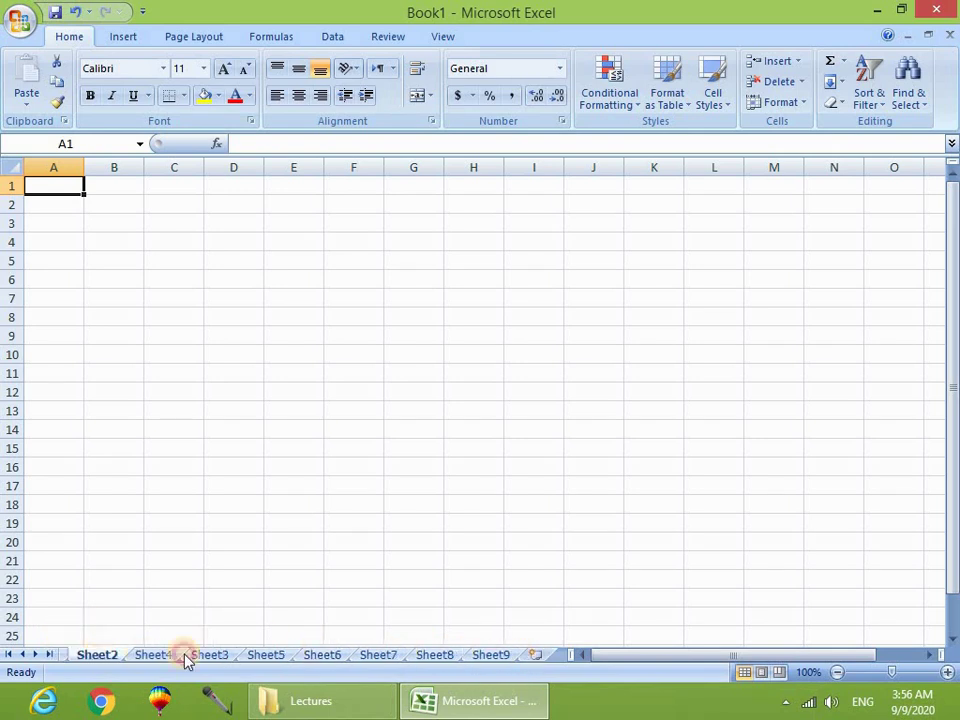
click(209, 655)
click(434, 655)
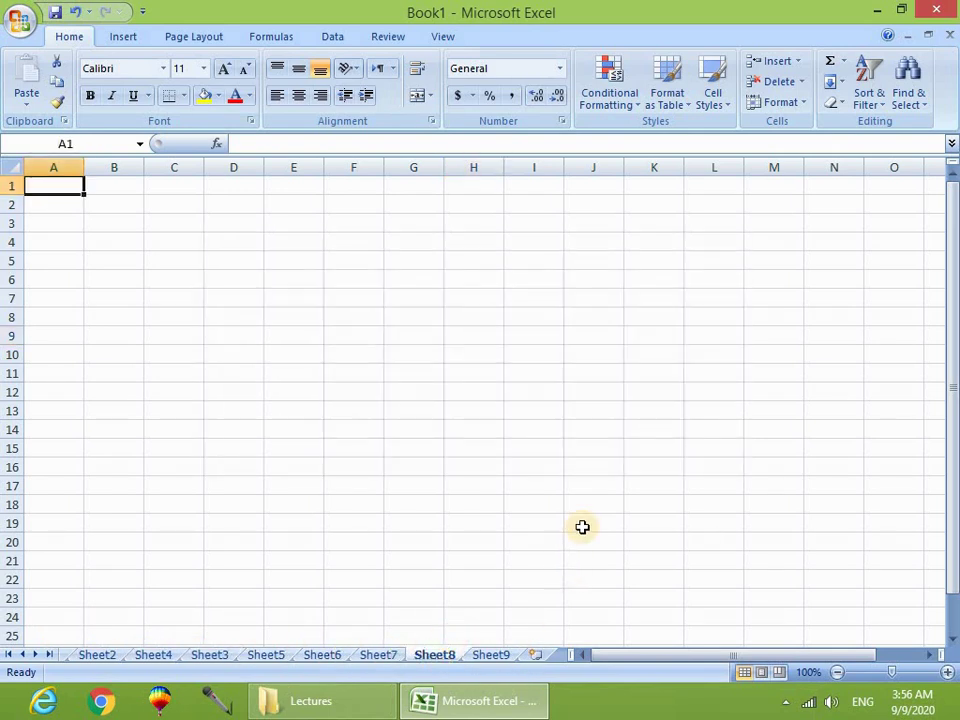
right_click(436, 658)
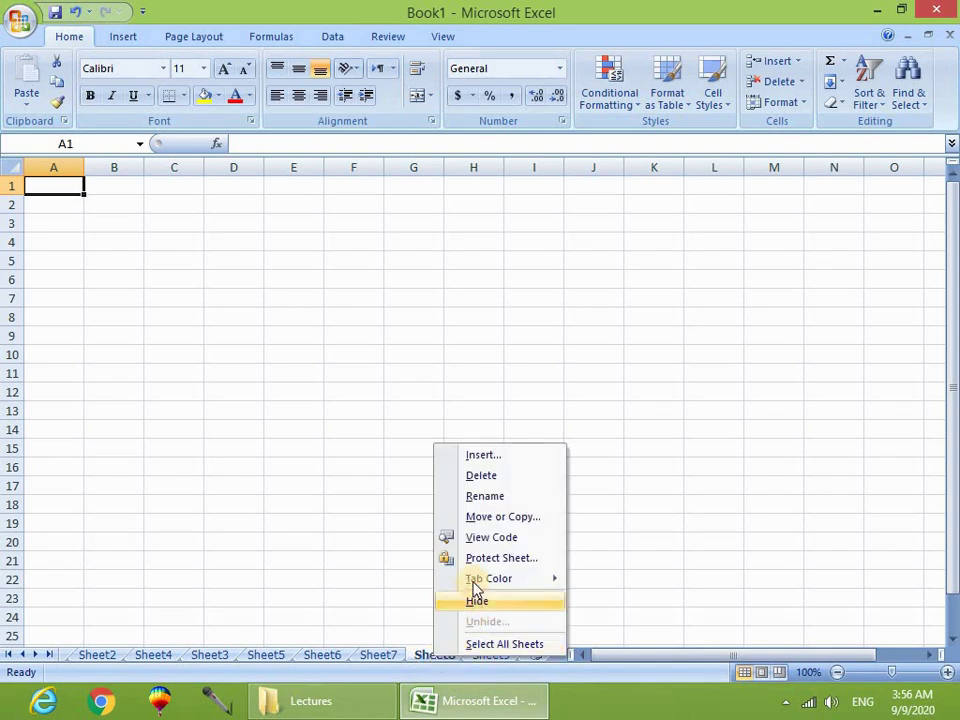
click(482, 477)
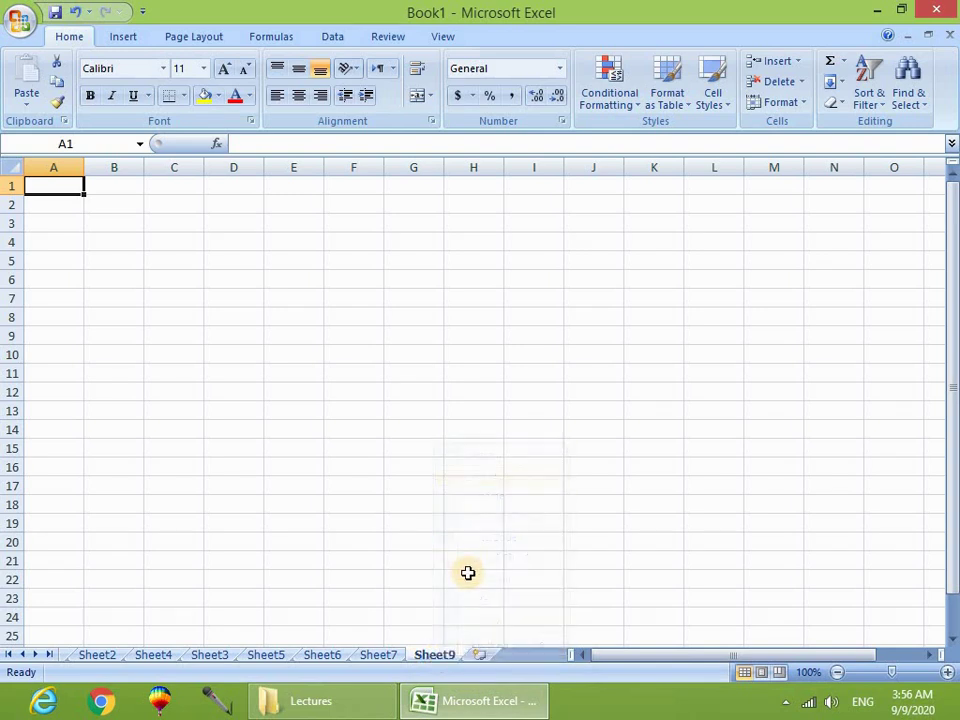
right_click(381, 658)
click(431, 473)
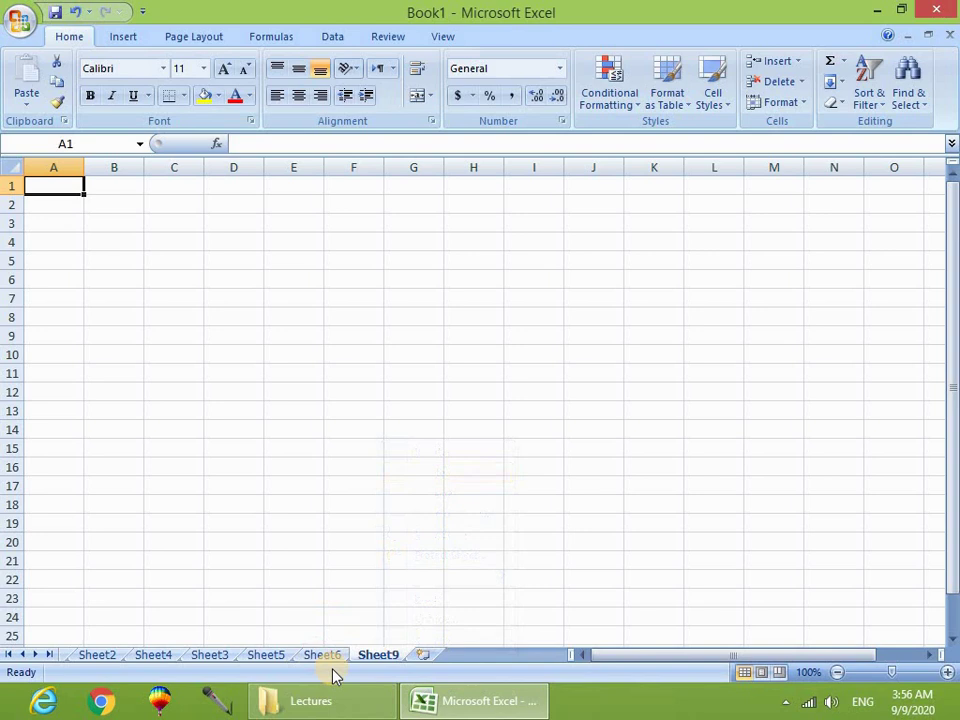
right_click(364, 656)
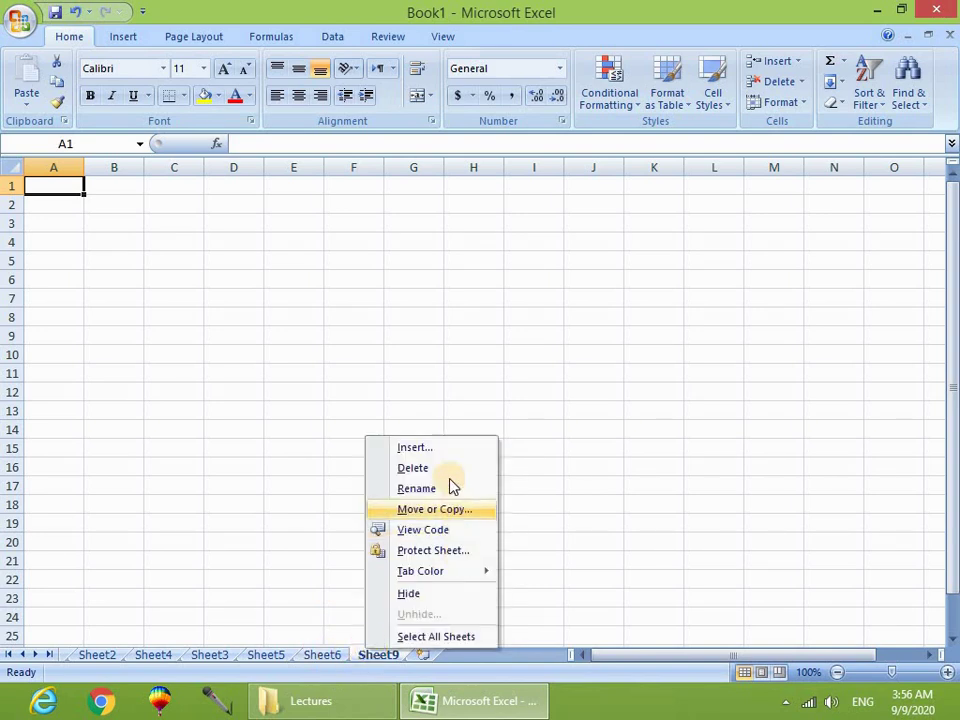
click(669, 285)
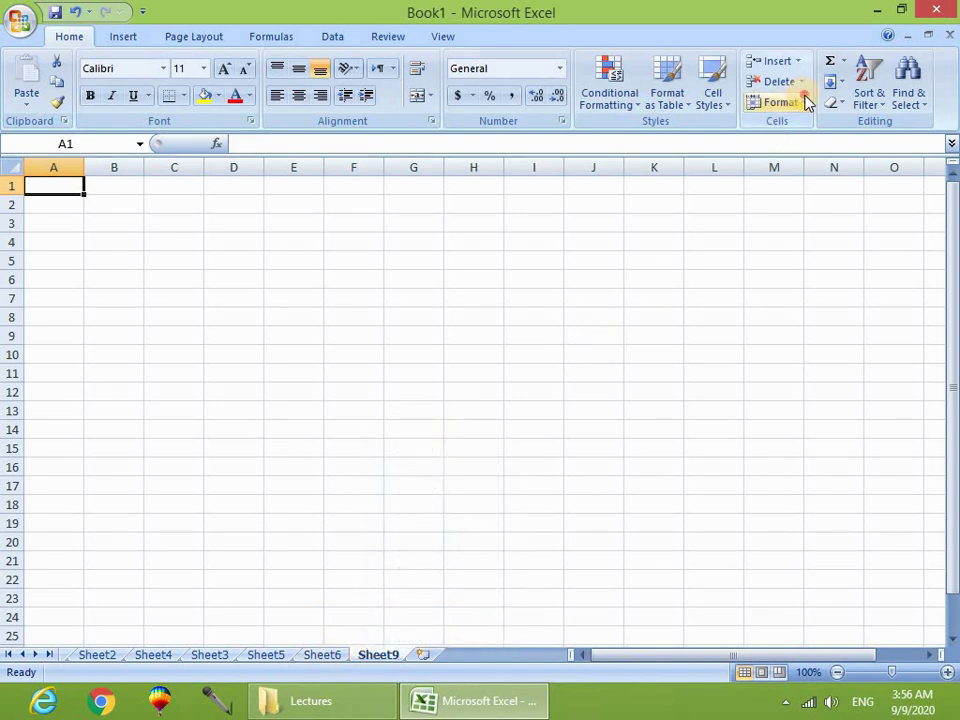
click(808, 102)
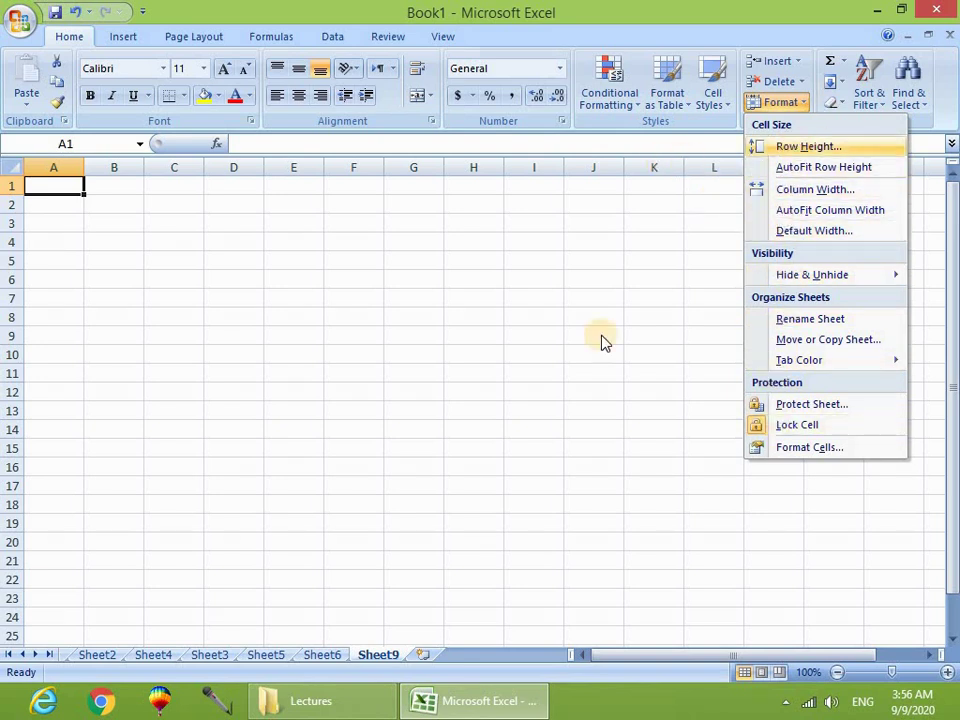
click(628, 326)
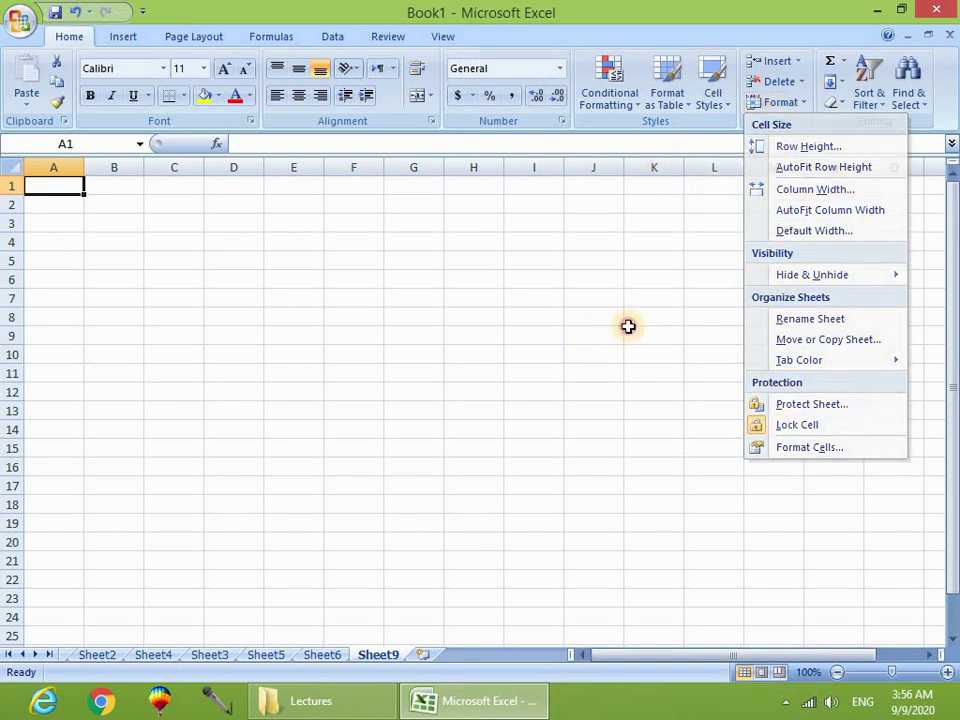
click(801, 84)
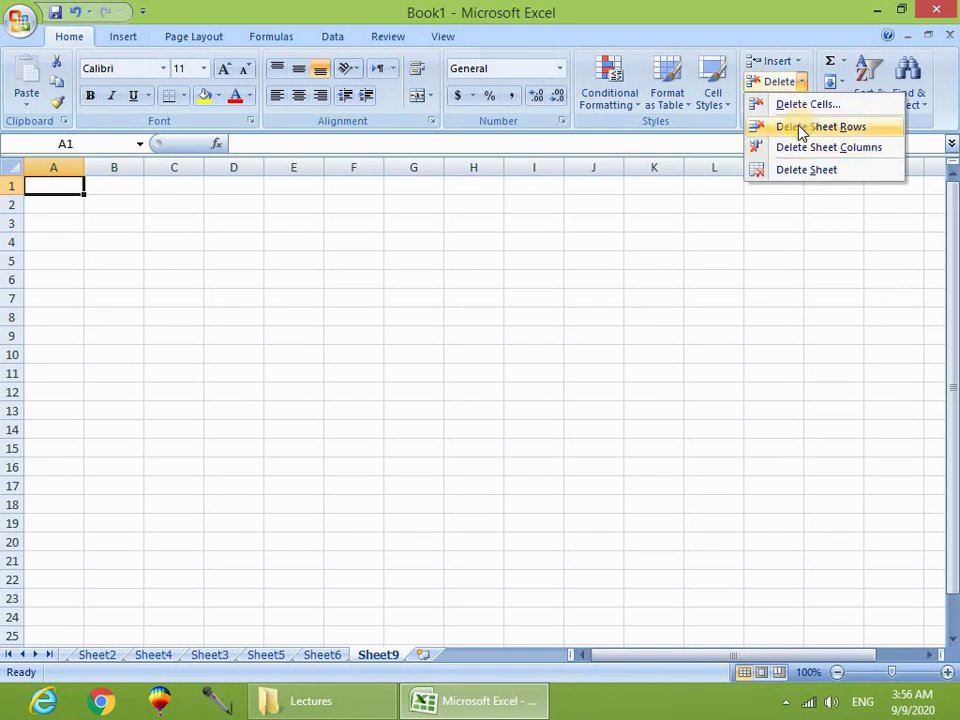
click(282, 235)
Apply outline and inside borders to the range E4:L16 on Sheet9.
drag(282, 235, 740, 470)
right_click(480, 326)
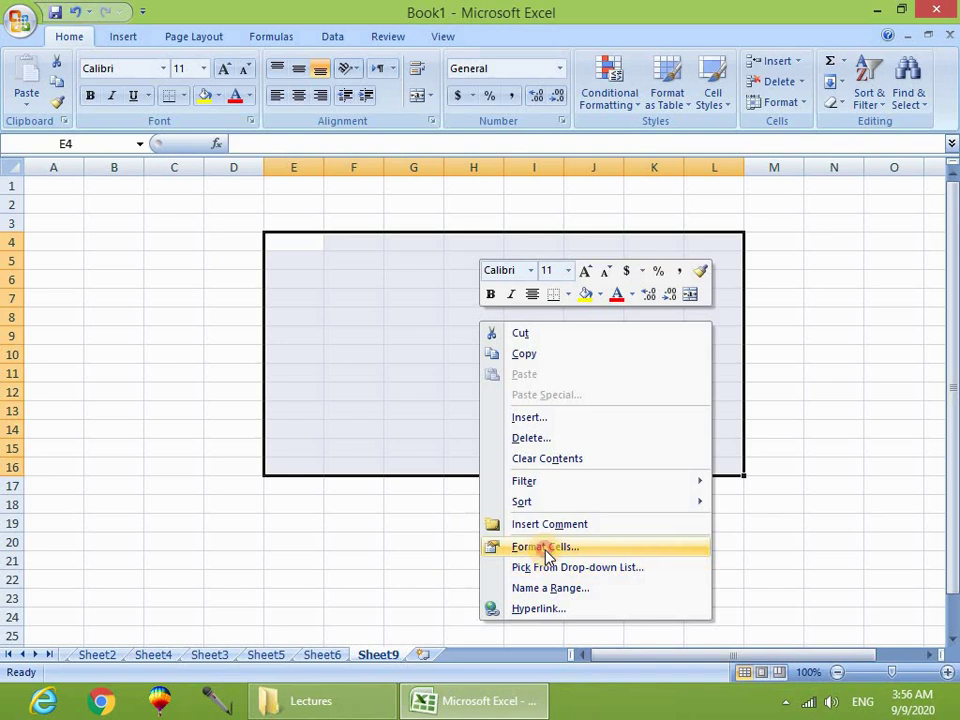
click(546, 549)
click(556, 345)
click(607, 345)
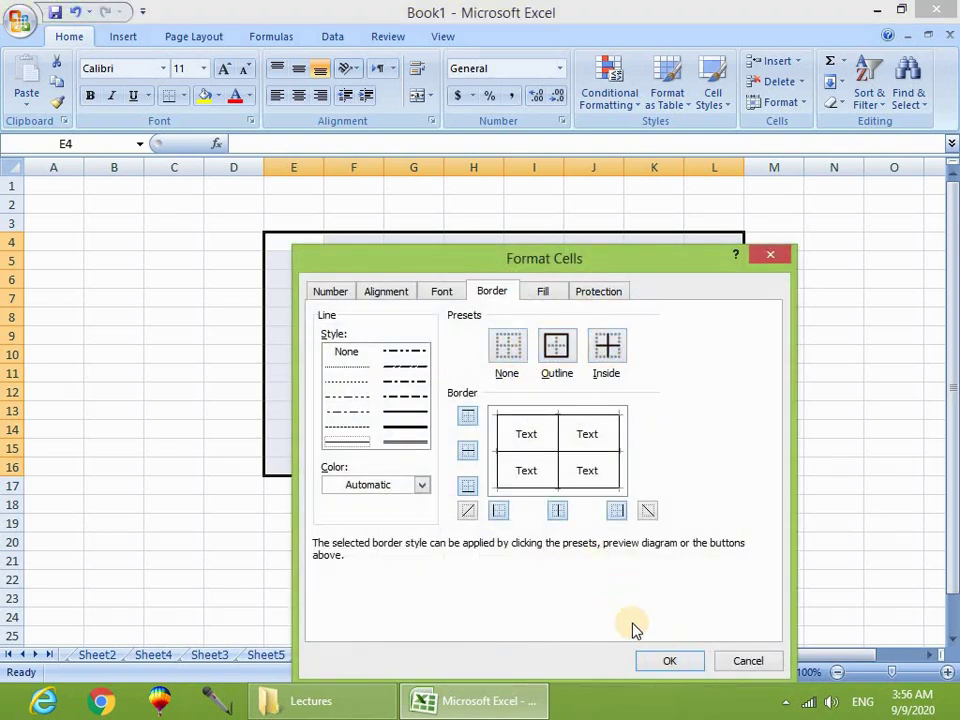
click(669, 661)
Select G4:G16 in the bordered grid and delete its sheet column.
click(420, 296)
drag(409, 246, 418, 469)
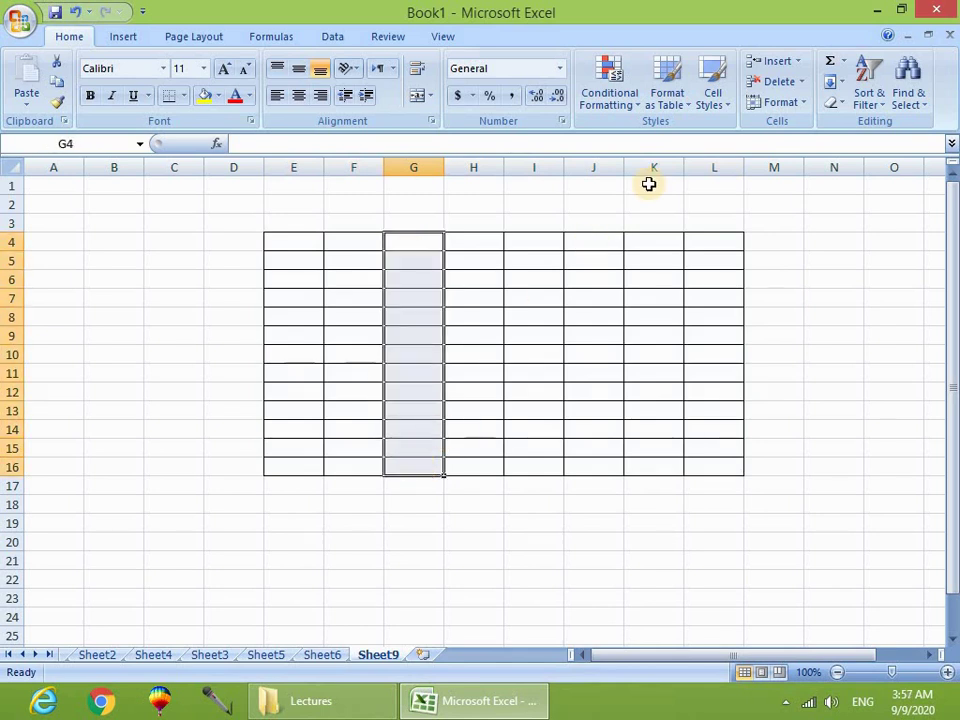
click(799, 81)
click(806, 147)
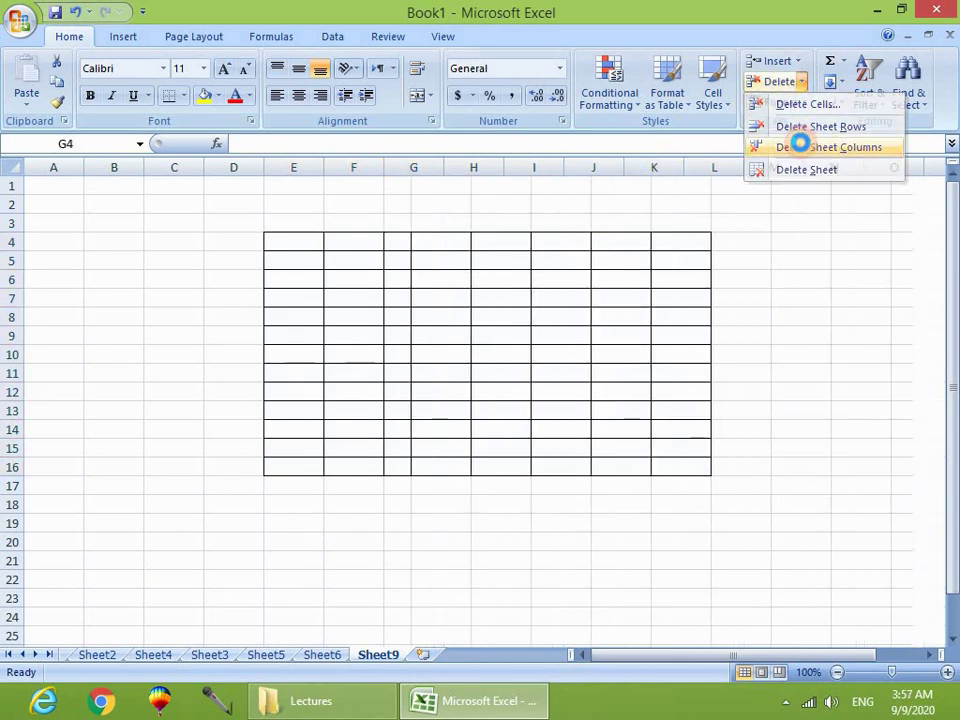
Select E8:K13 in the bordered grid and delete the corresponding sheet rows.
drag(284, 316, 657, 412)
click(801, 81)
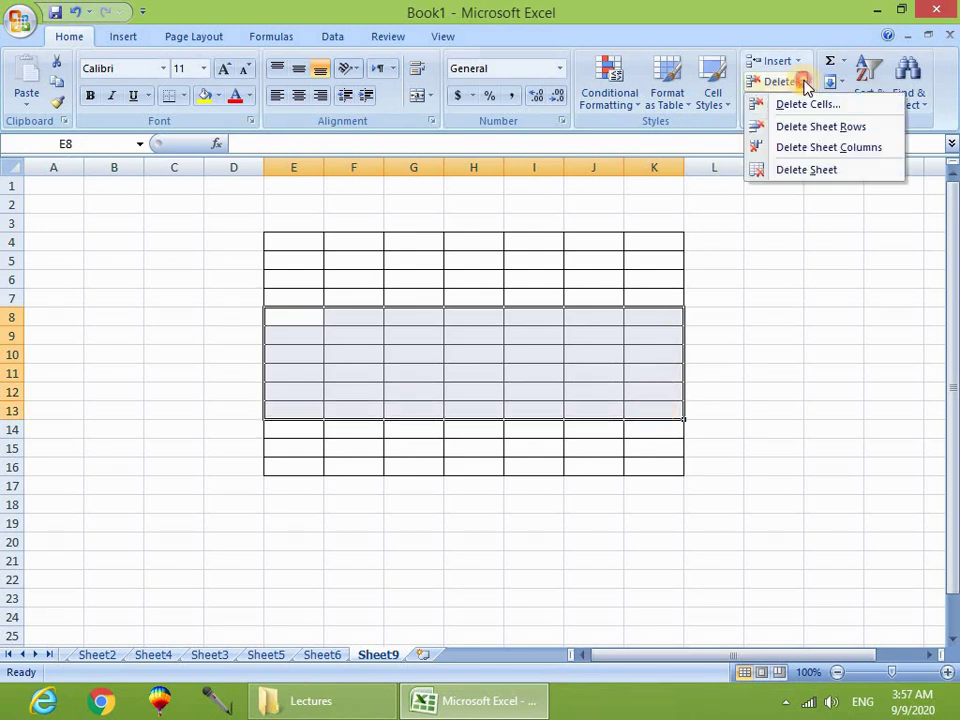
click(795, 127)
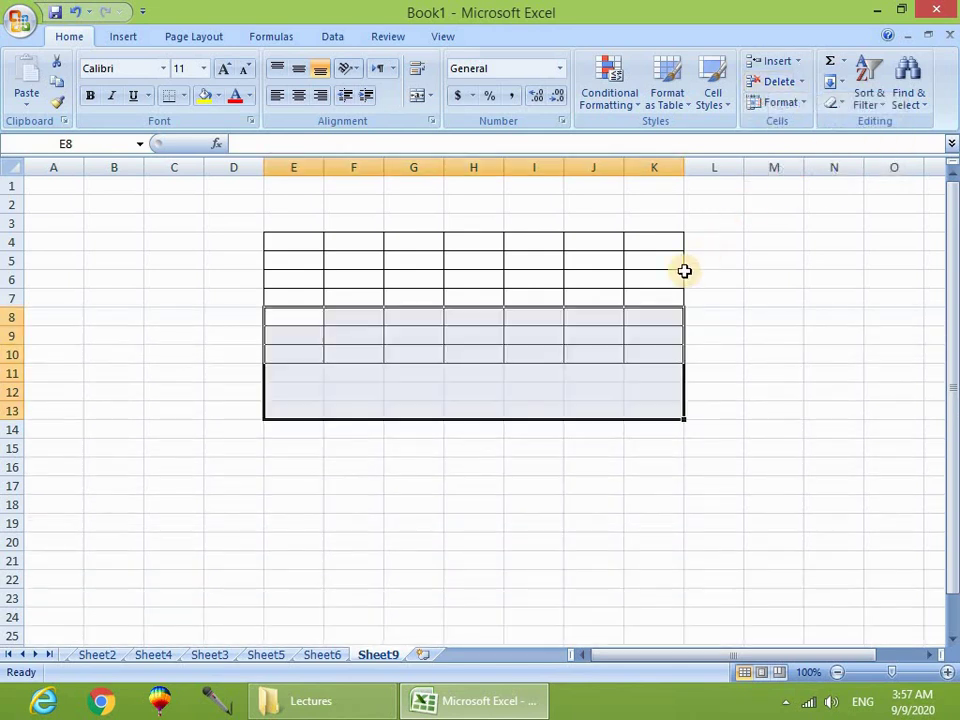
Delete Sheet9, including its bordered grid, from the workbook and confirm the permanent deletion.
click(771, 337)
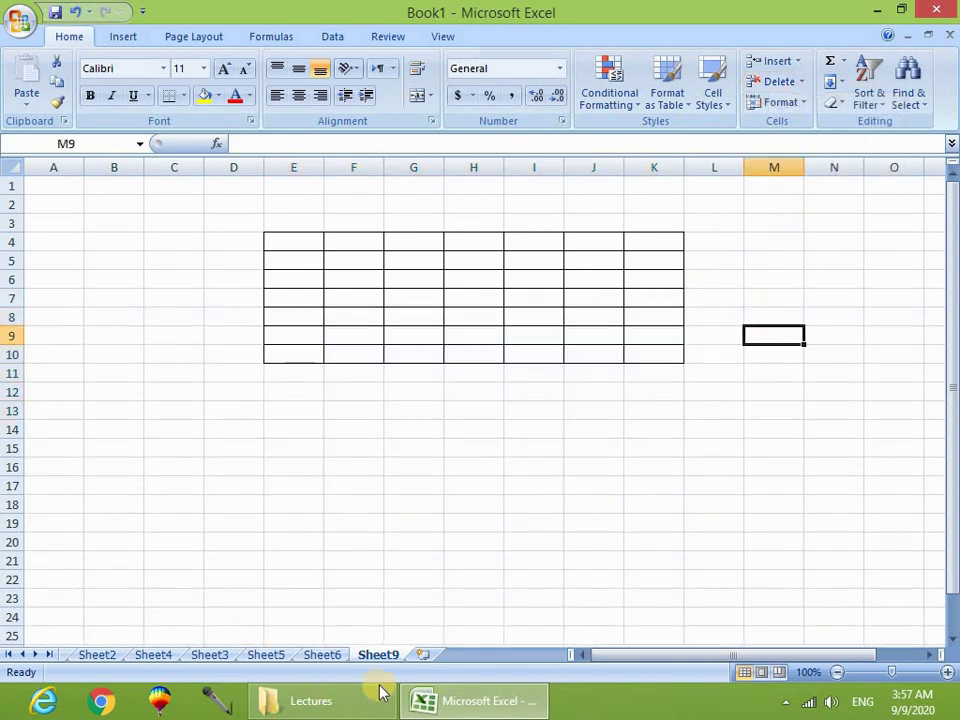
click(801, 83)
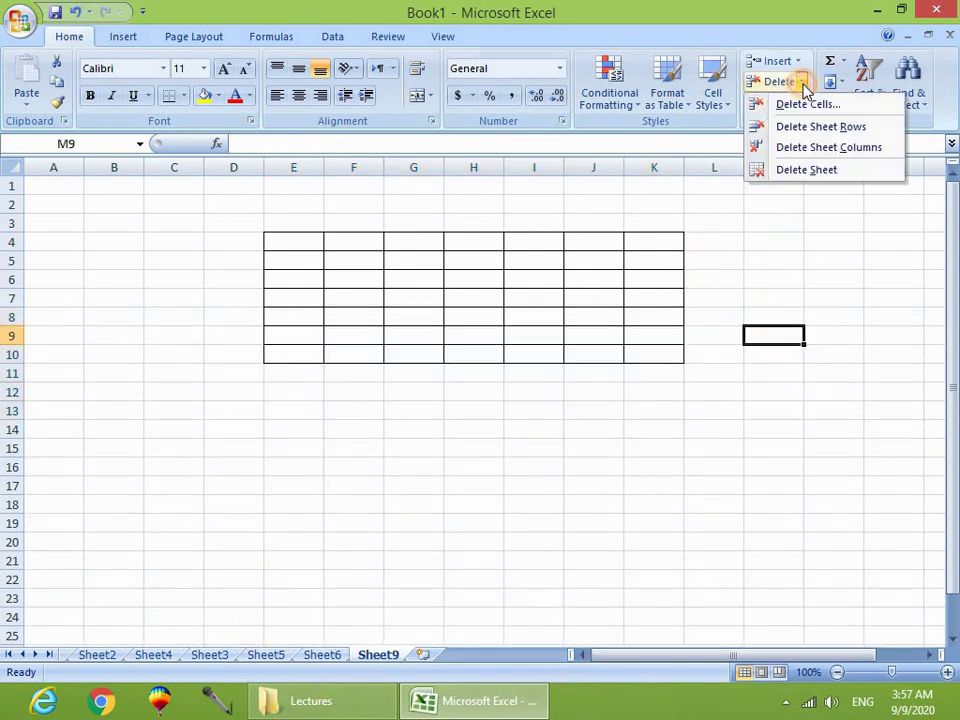
click(817, 172)
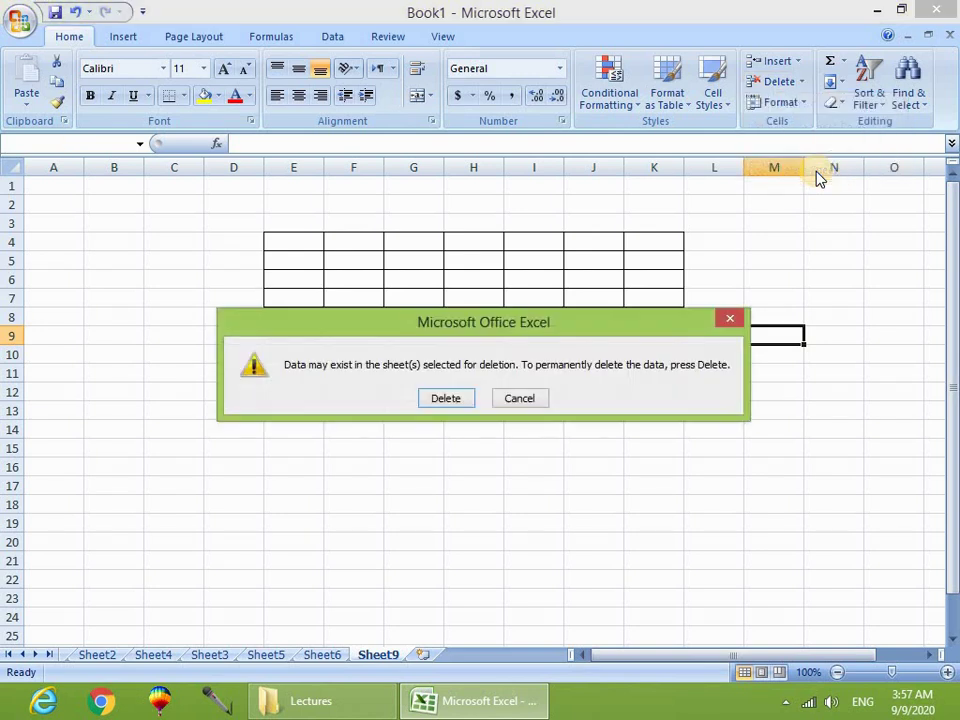
click(448, 398)
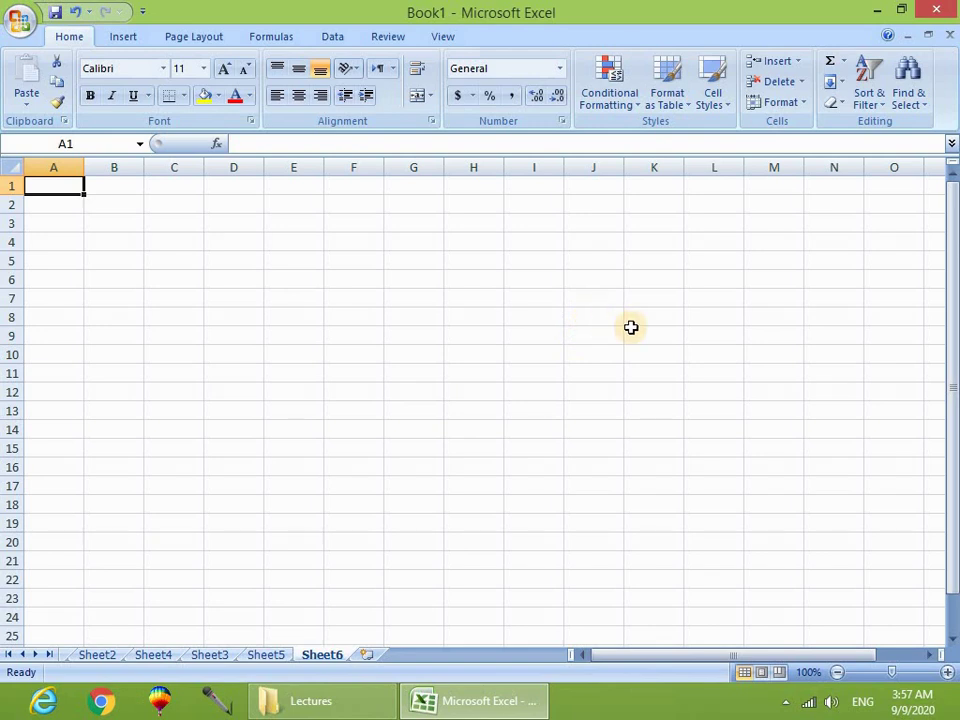
click(797, 104)
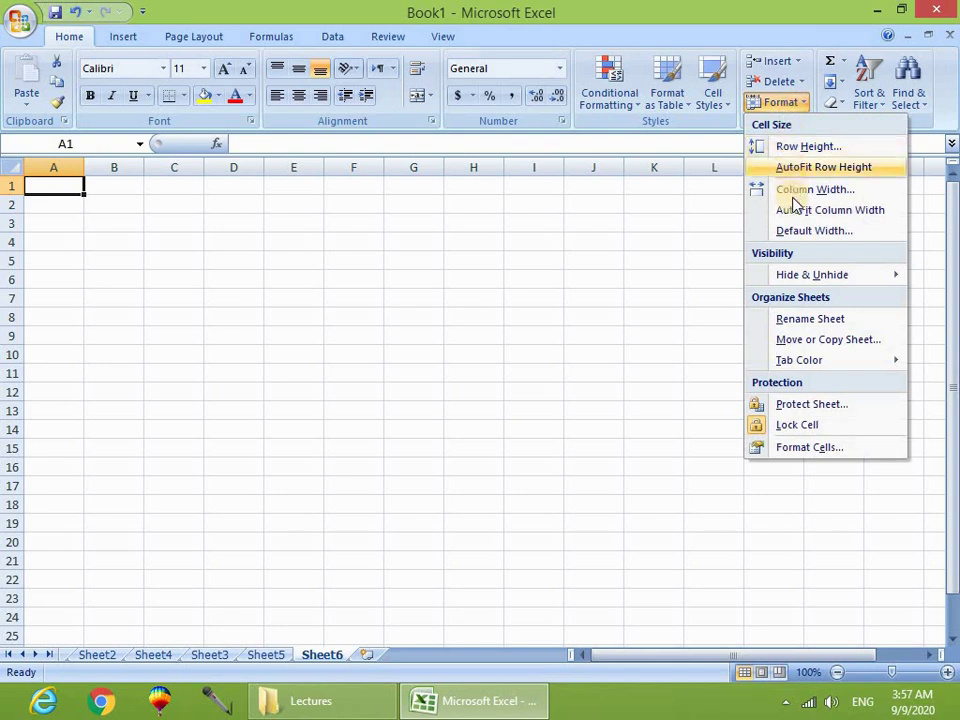
click(496, 272)
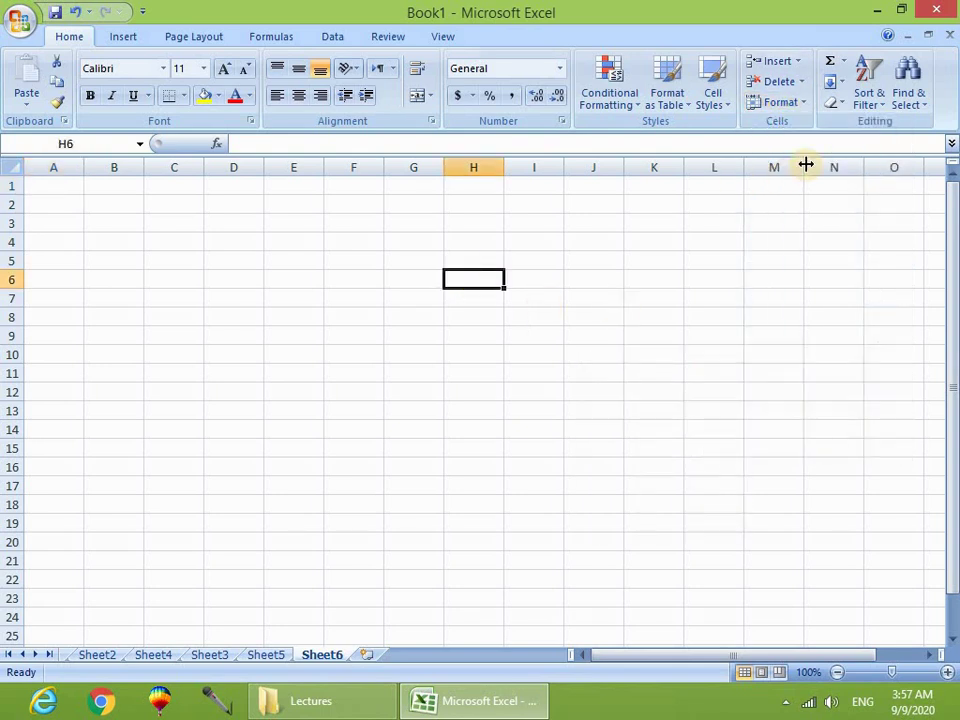
click(799, 108)
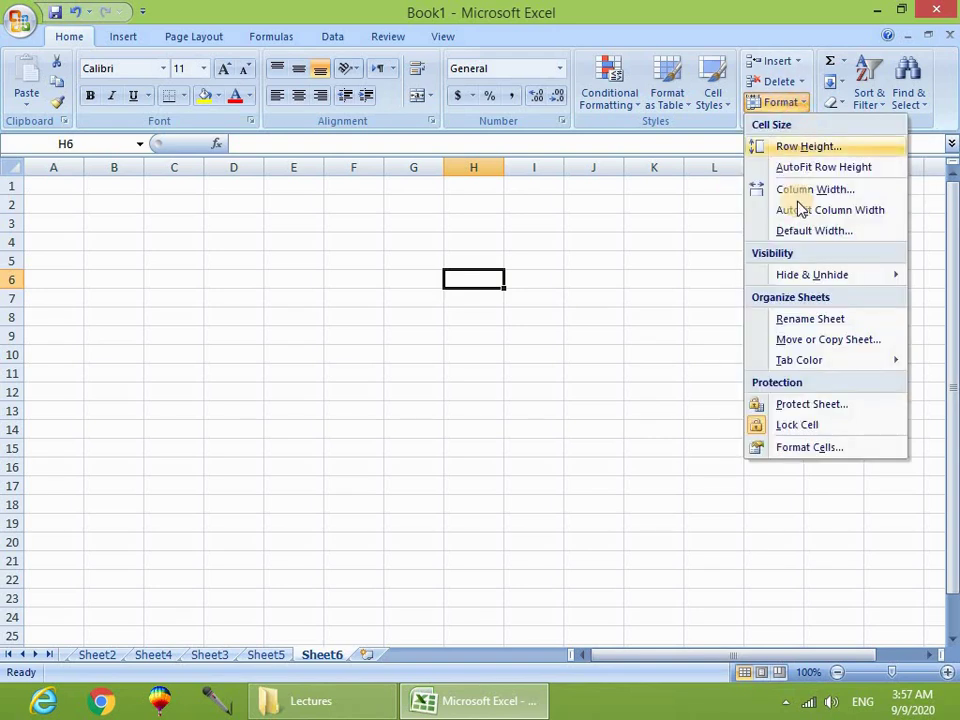
click(700, 205)
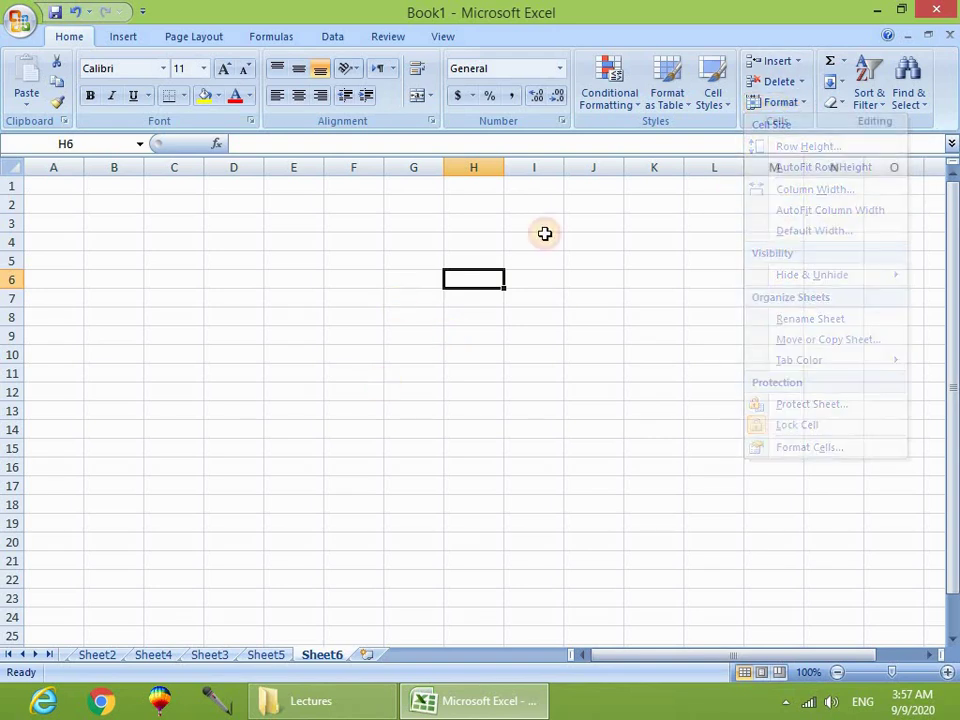
click(805, 105)
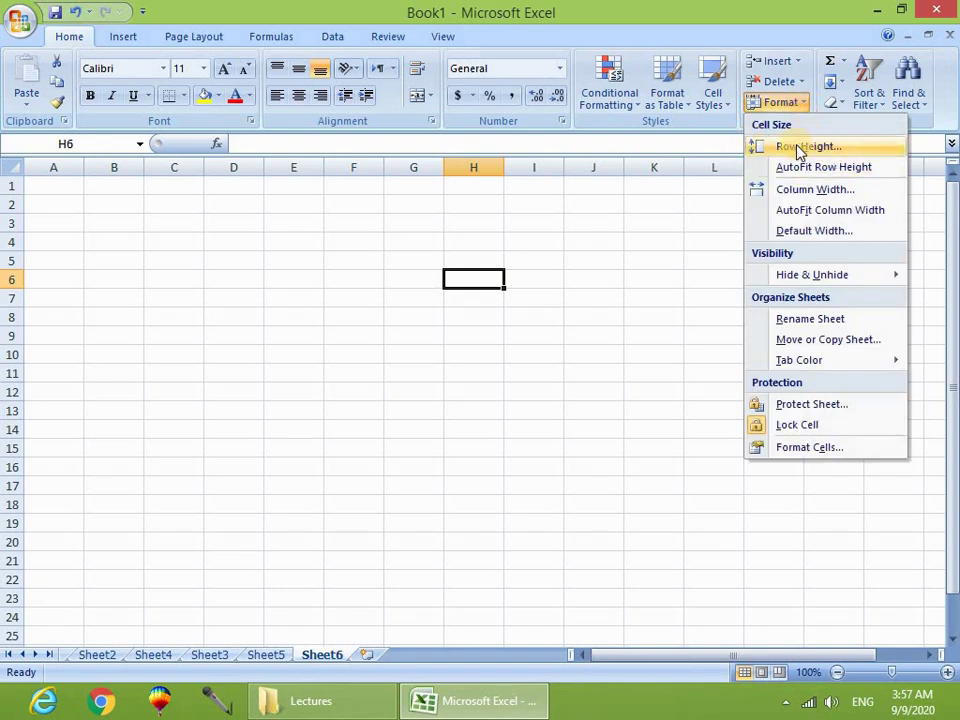
click(306, 383)
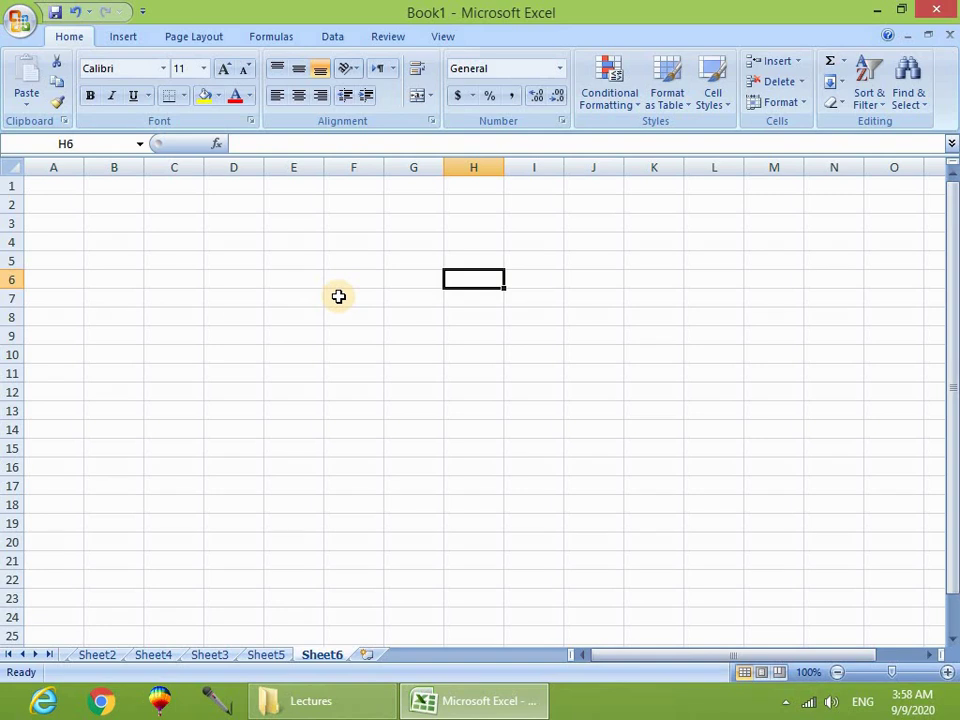
click(797, 104)
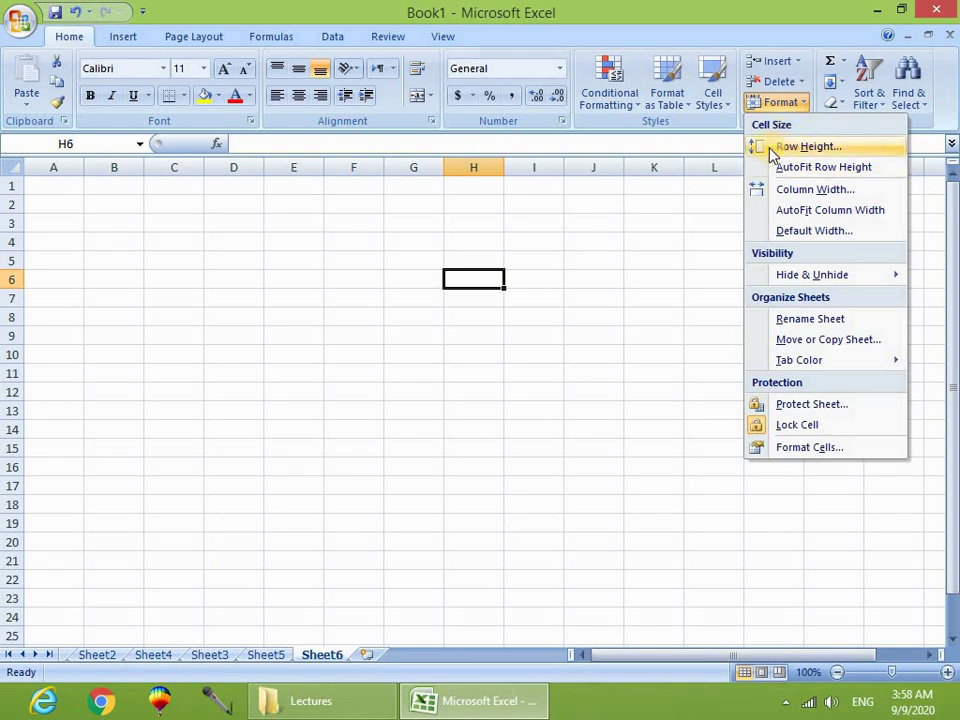
Apply outline and inside borders to the range D4:L19 on Sheet6.
click(251, 229)
drag(251, 229, 799, 538)
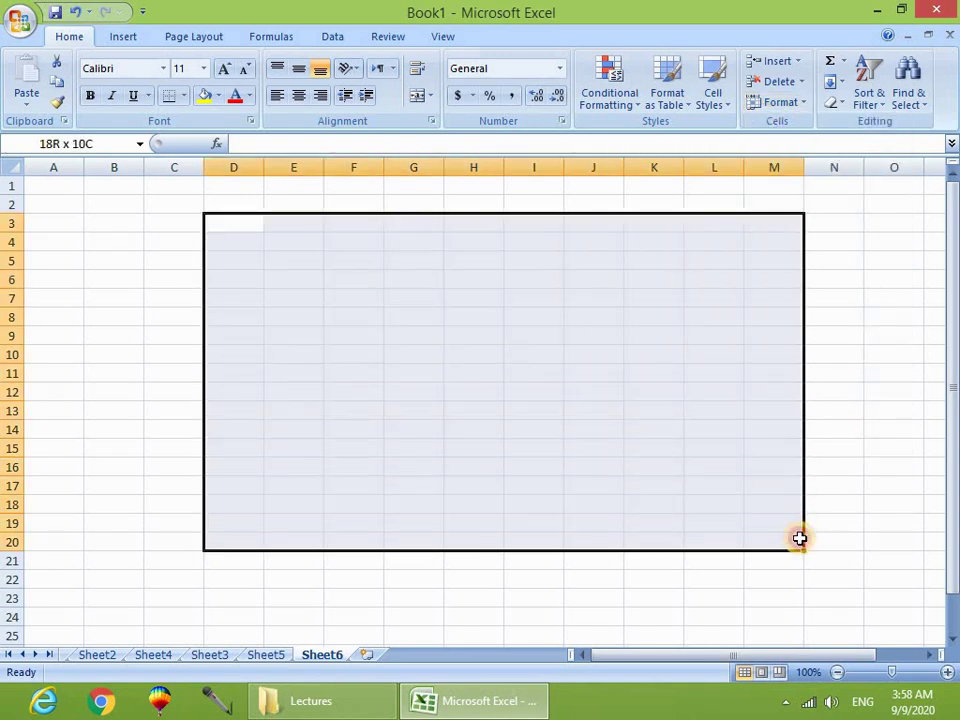
click(534, 448)
drag(236, 243, 736, 520)
right_click(330, 312)
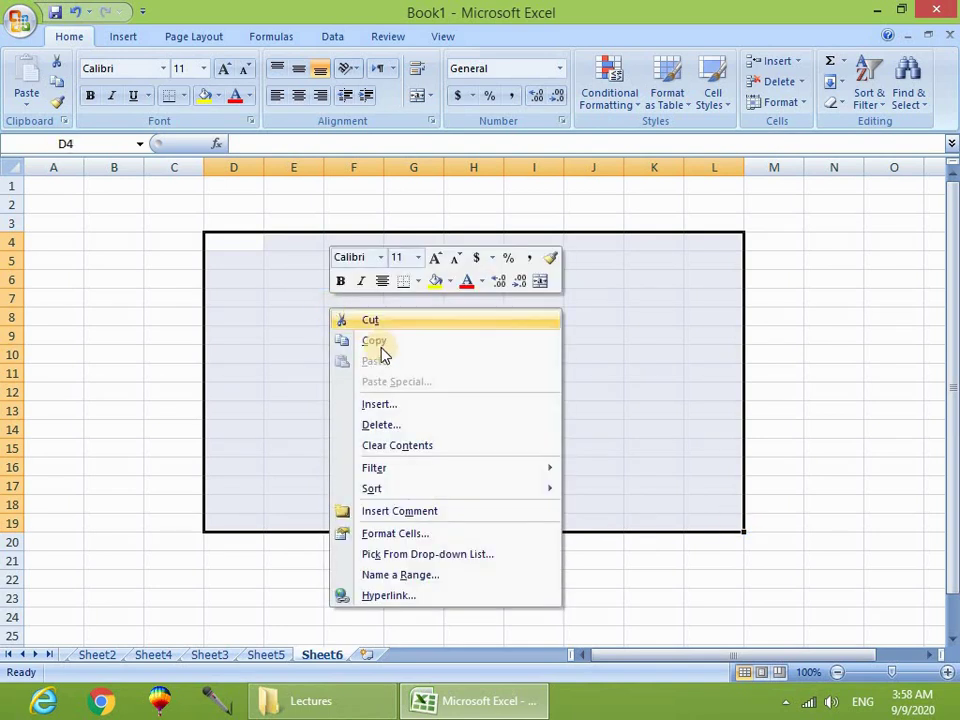
click(418, 535)
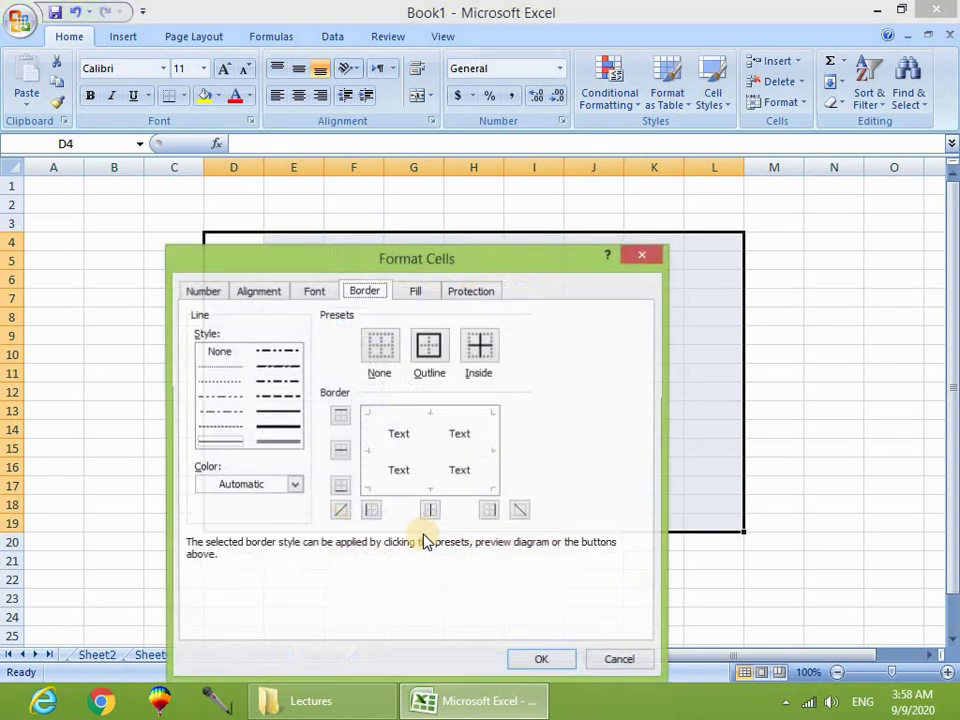
click(429, 352)
click(490, 372)
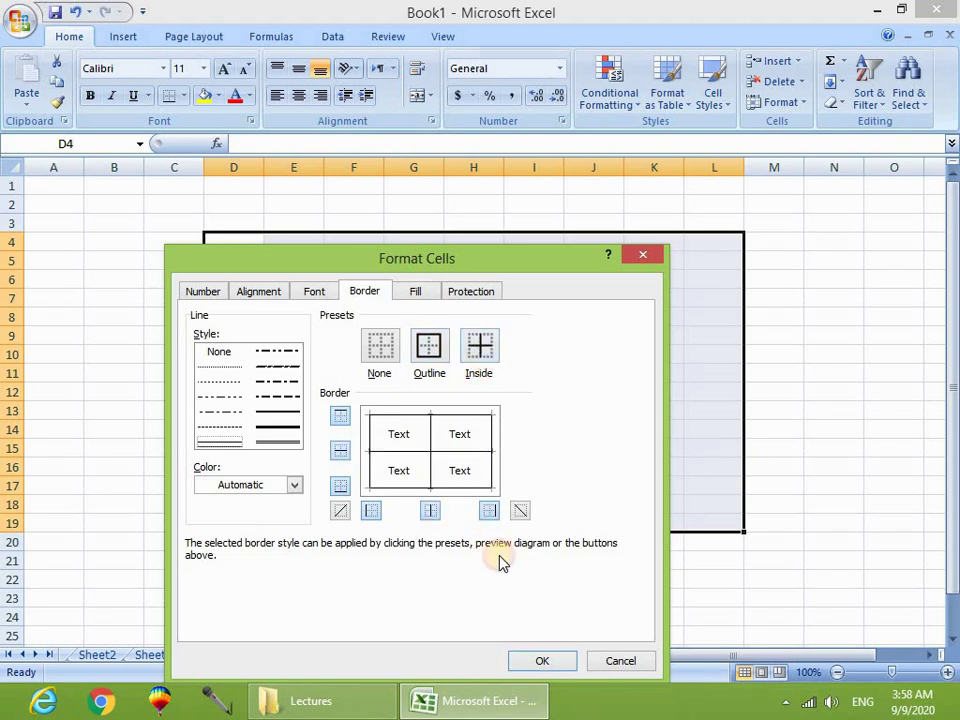
click(536, 660)
click(505, 320)
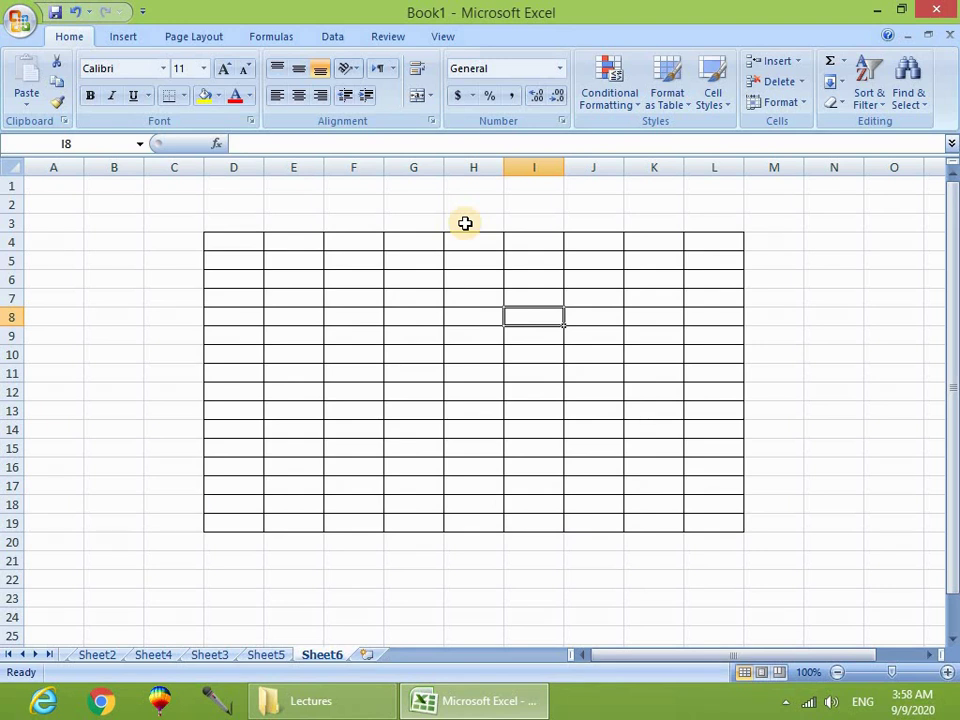
drag(210, 243, 714, 494)
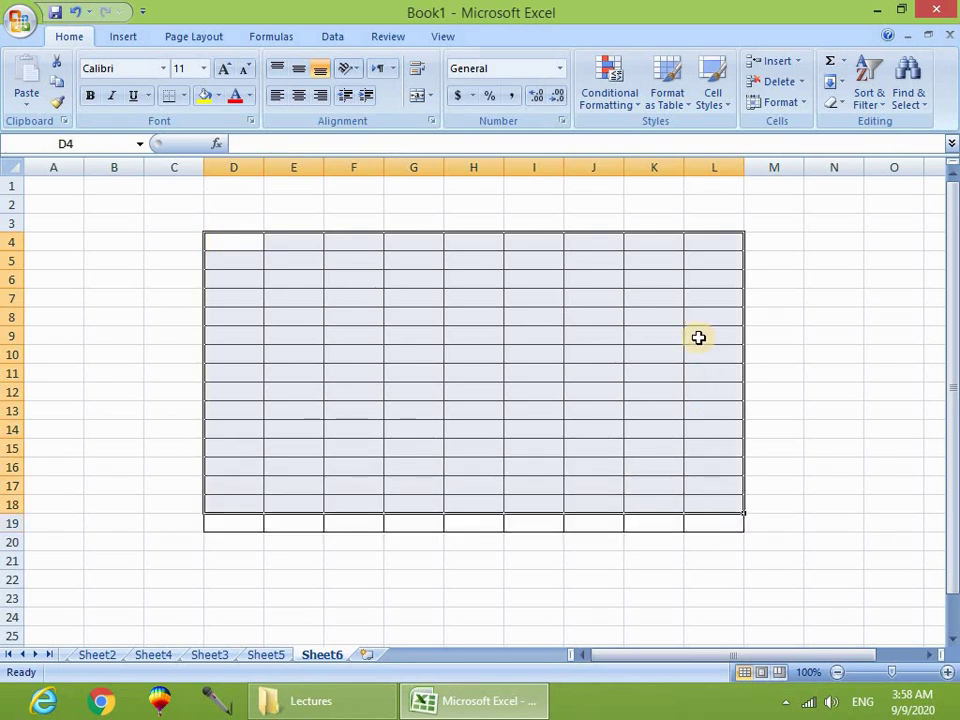
click(699, 336)
drag(246, 240, 714, 517)
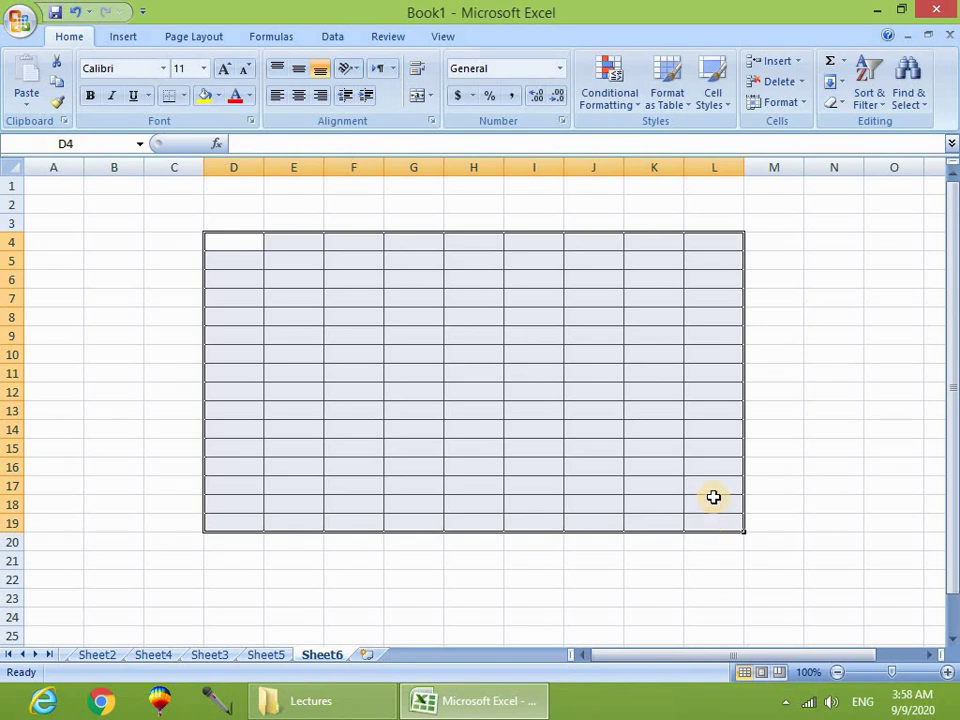
click(789, 102)
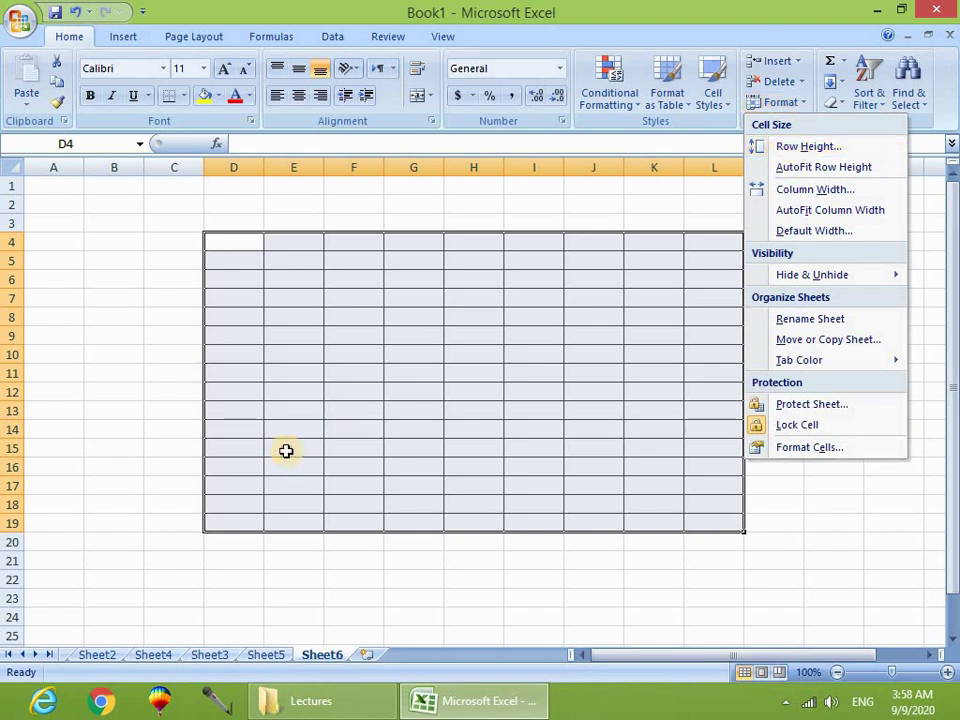
click(302, 334)
Select the bordered grid D4:L19 and set its row height to 20.
drag(210, 239, 715, 516)
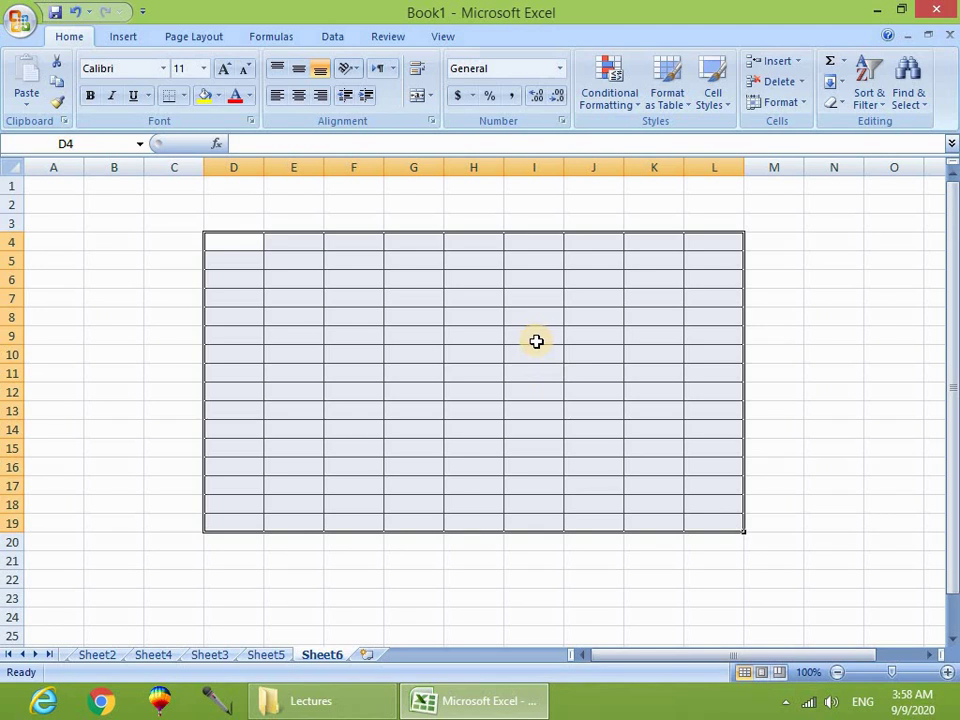
click(798, 105)
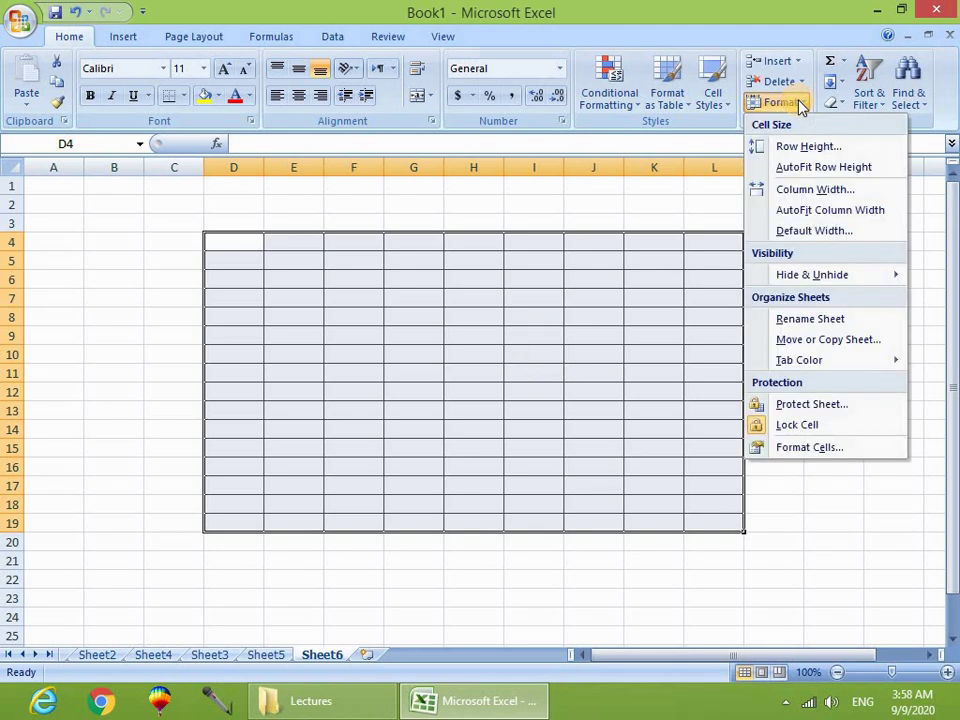
click(798, 145)
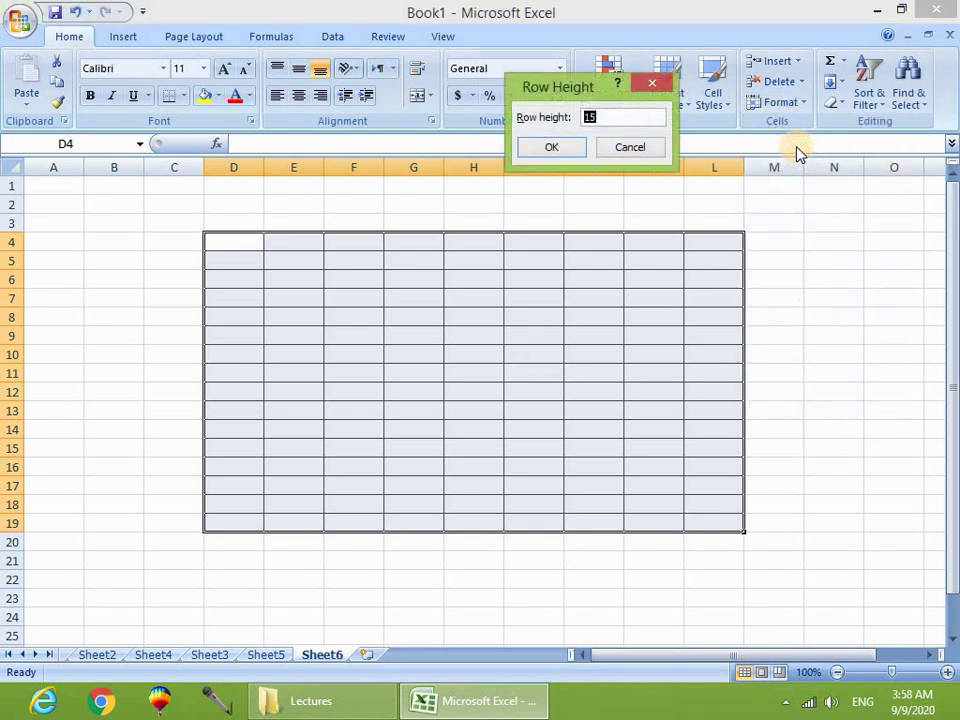
drag(535, 93, 444, 65)
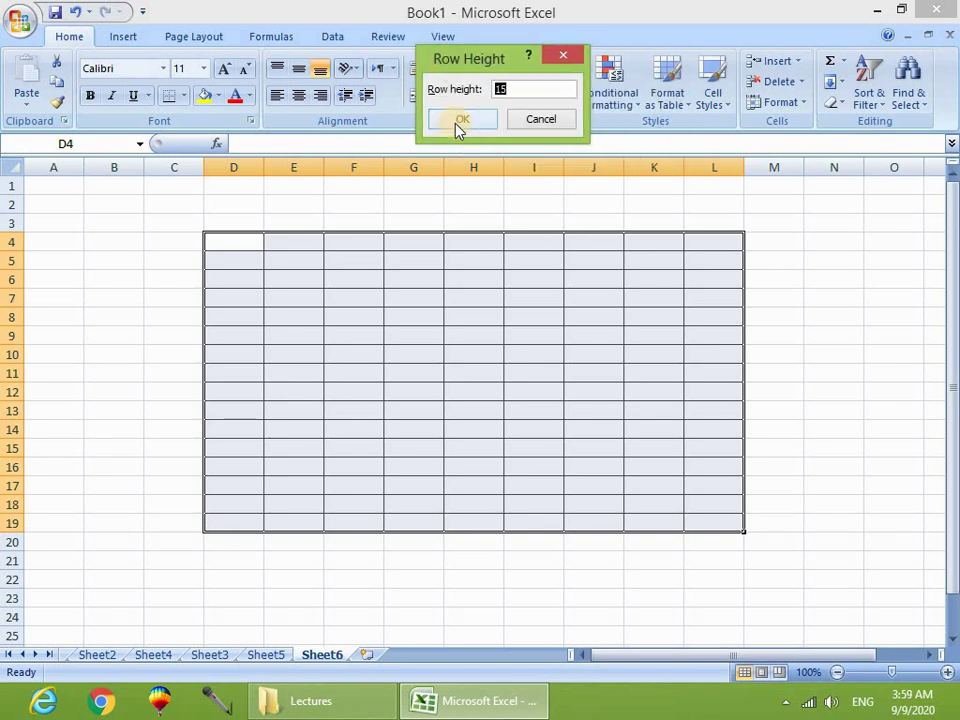
click(533, 89)
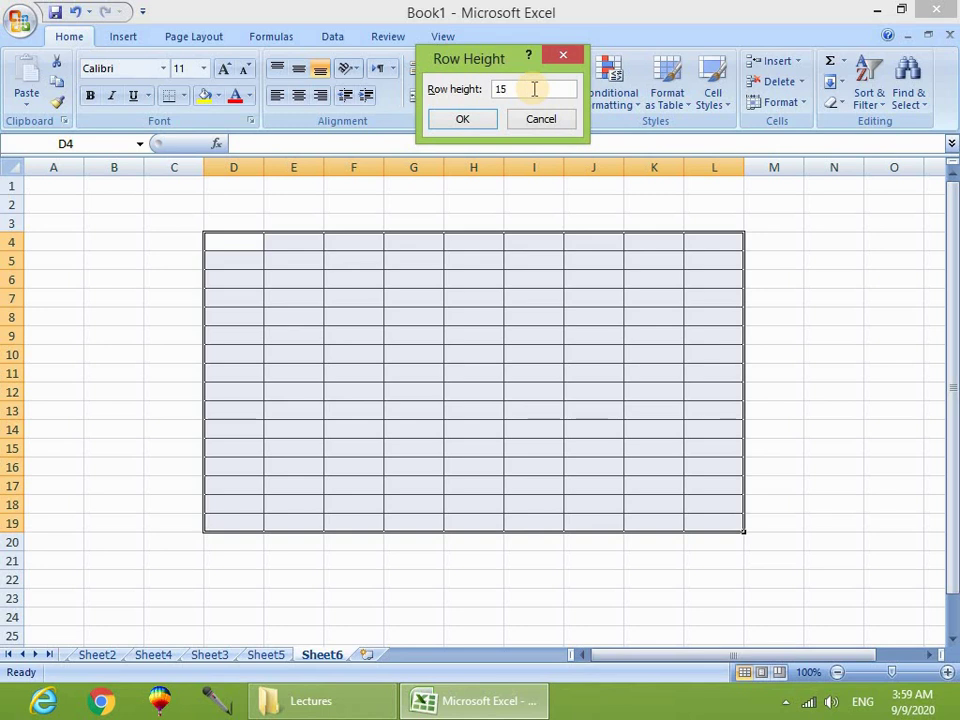
drag(508, 88, 457, 85)
mouse_move(958, 2)
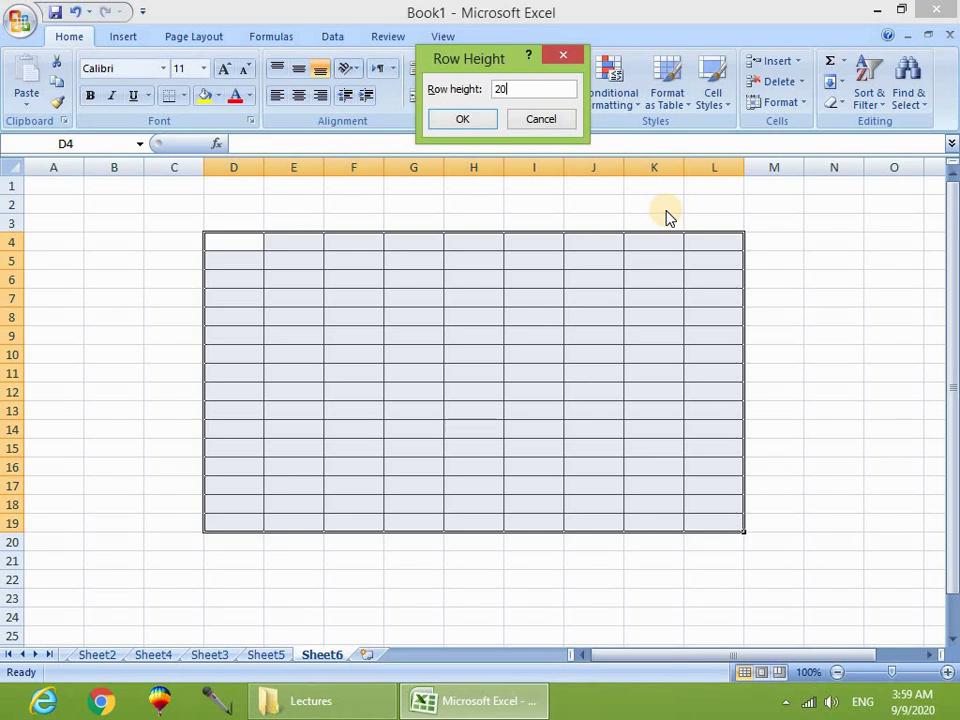
click(463, 121)
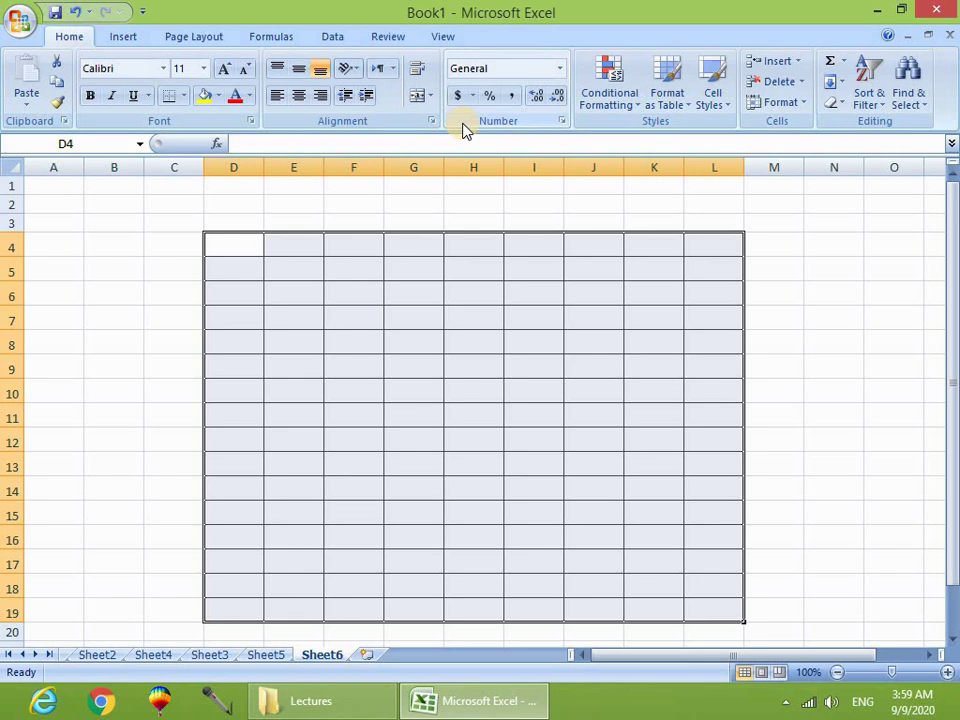
scroll(499, 137, down, 1)
scroll(559, 512, down, 4)
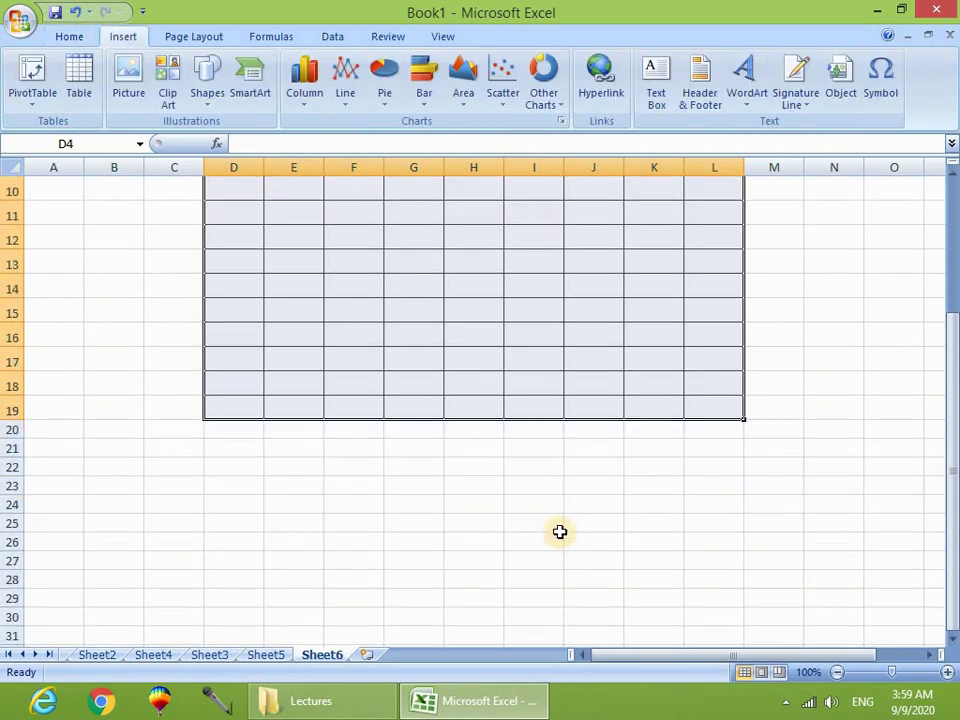
scroll(560, 532, up, 3)
scroll(559, 531, up, 1)
scroll(562, 529, down, 9)
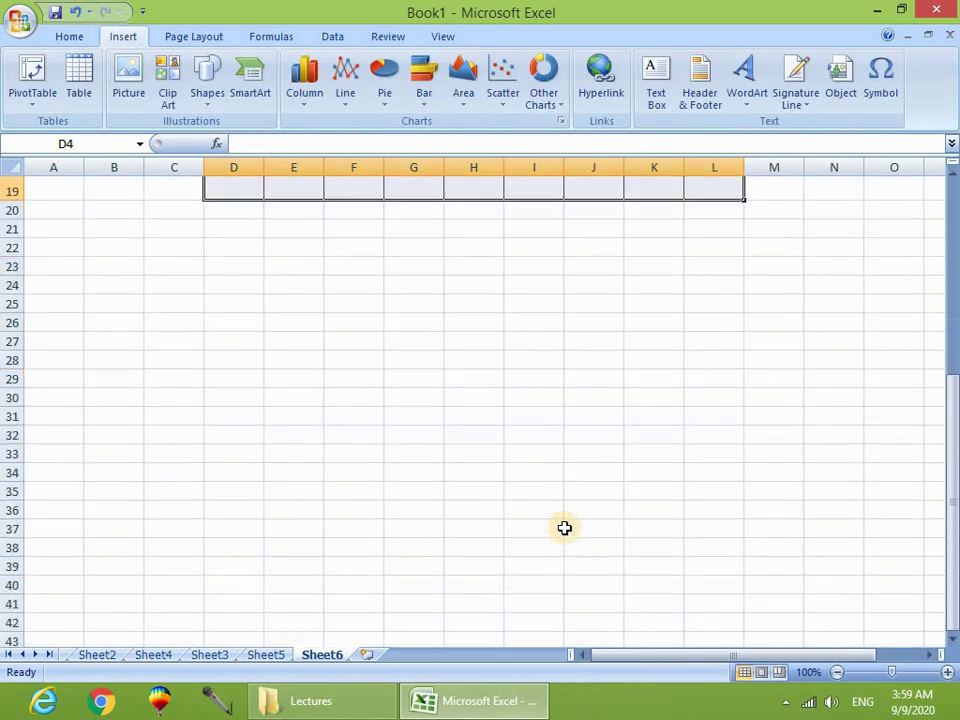
scroll(564, 528, up, 8)
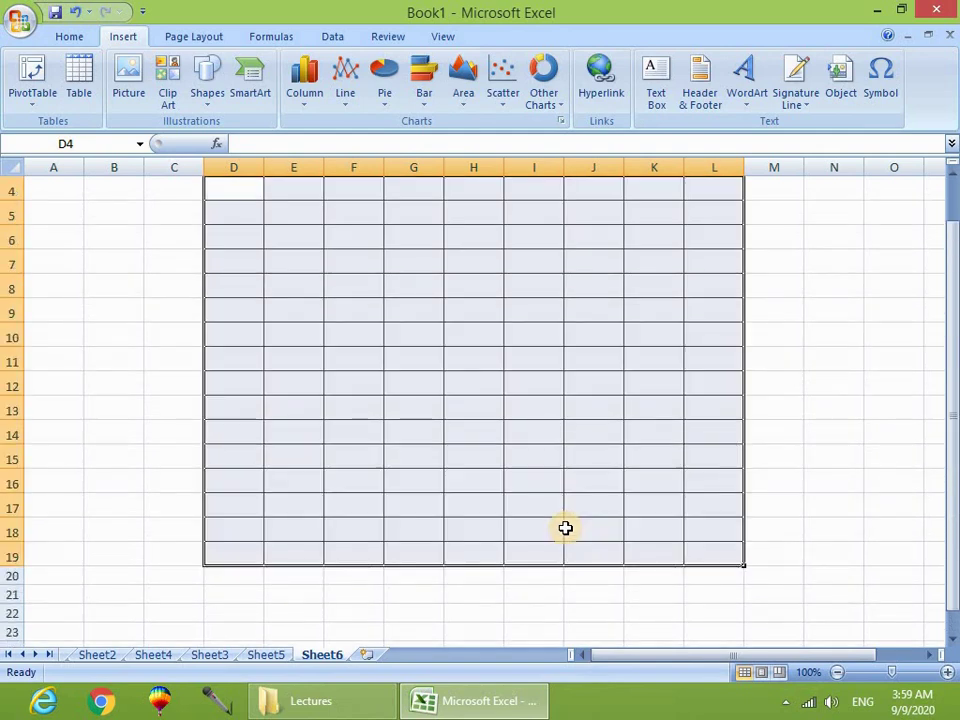
scroll(566, 527, up, 1)
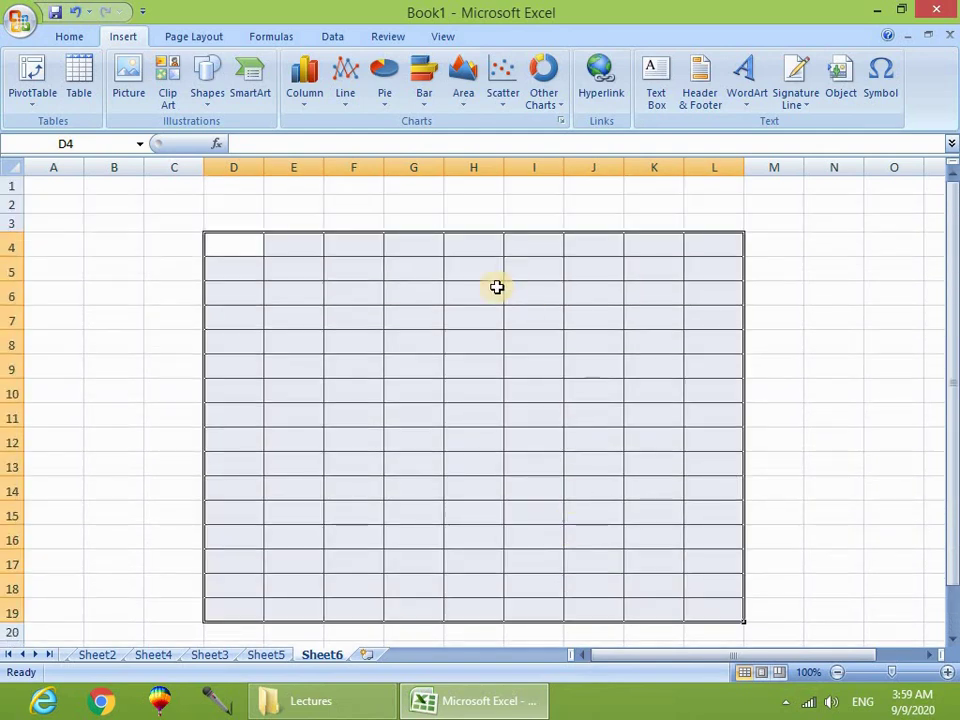
Select the bordered grid D4:L19 and apply AutoFit Row Height to its rows.
click(474, 318)
click(68, 36)
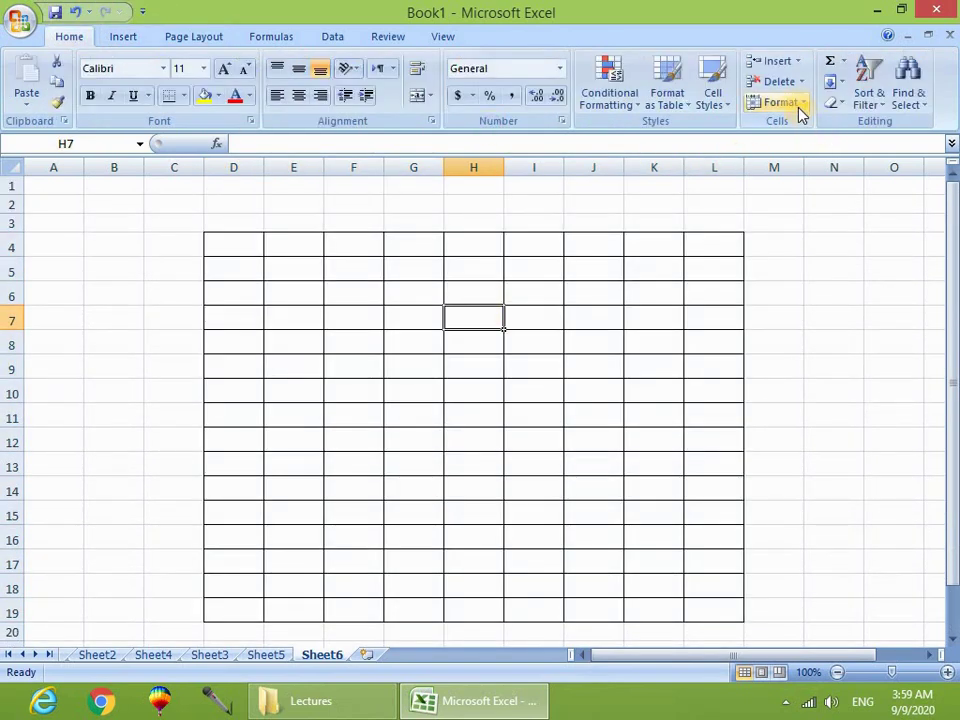
click(790, 104)
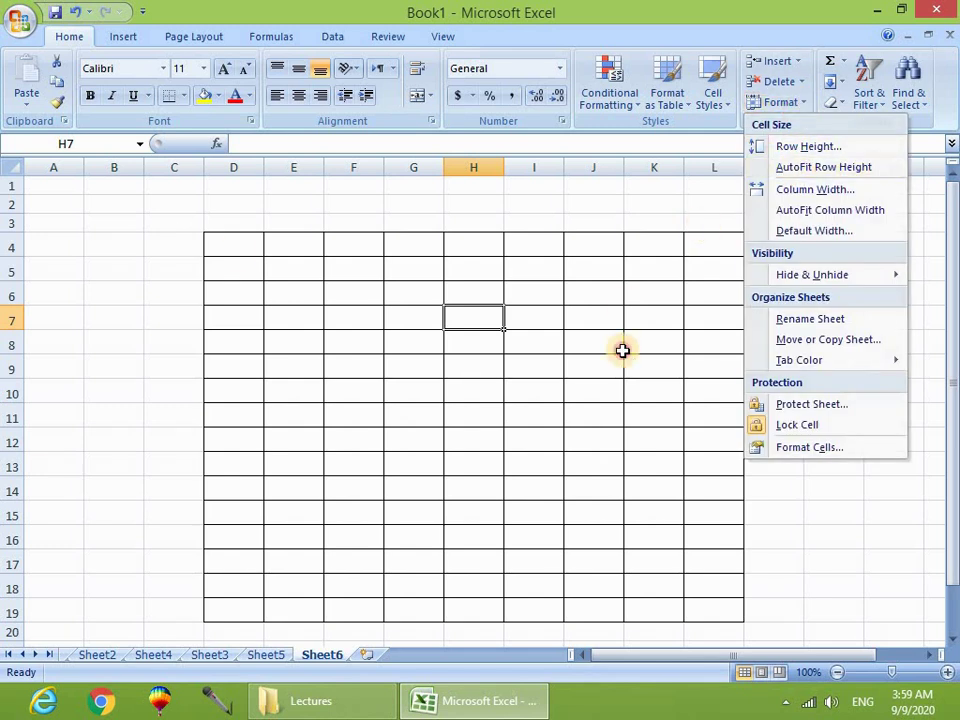
drag(236, 242, 722, 604)
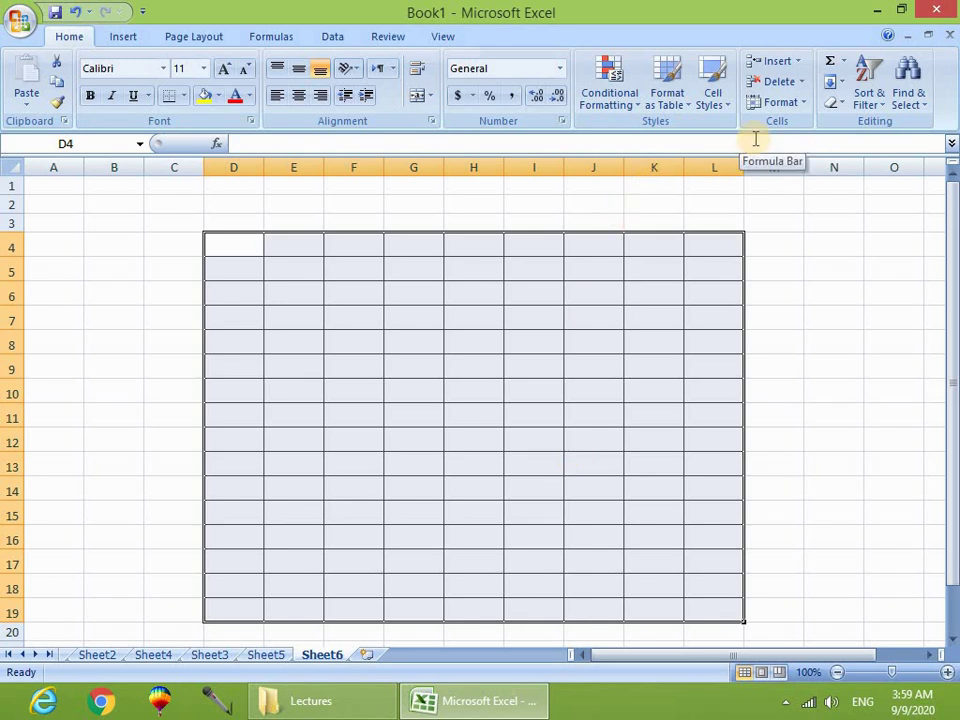
click(795, 103)
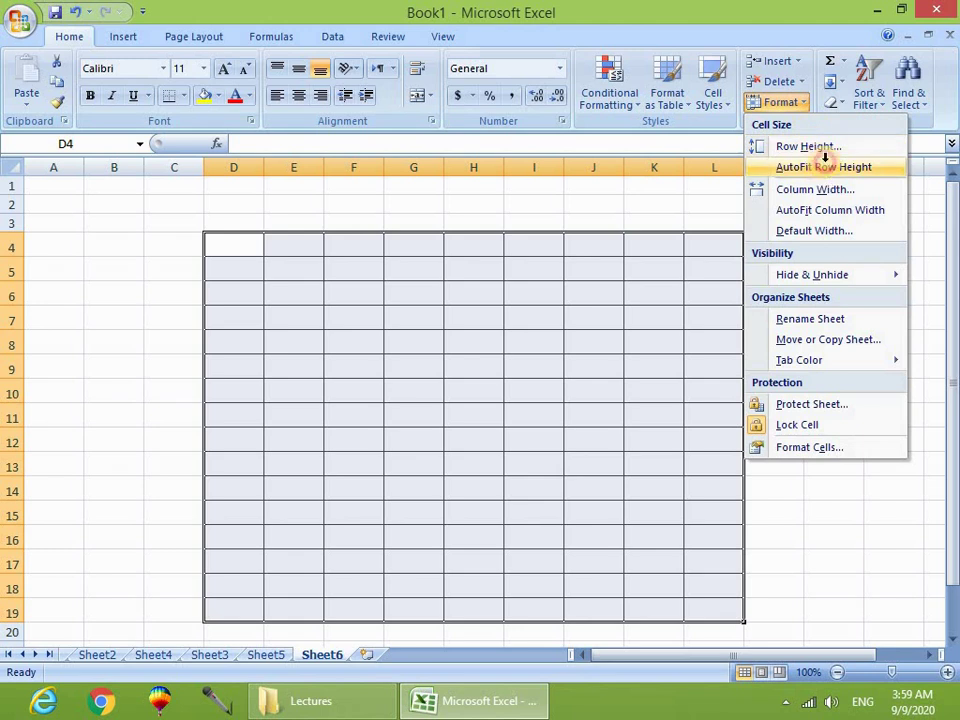
click(826, 168)
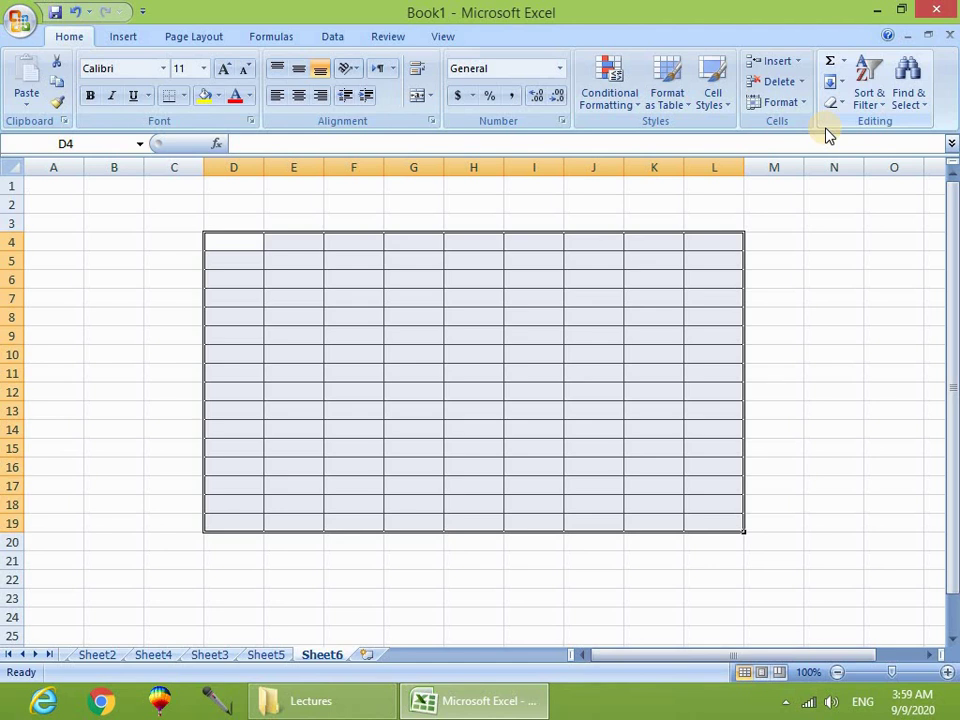
Enlarge the heights of rows 4, 5 and 6 of the bordered grid by hand.
click(401, 296)
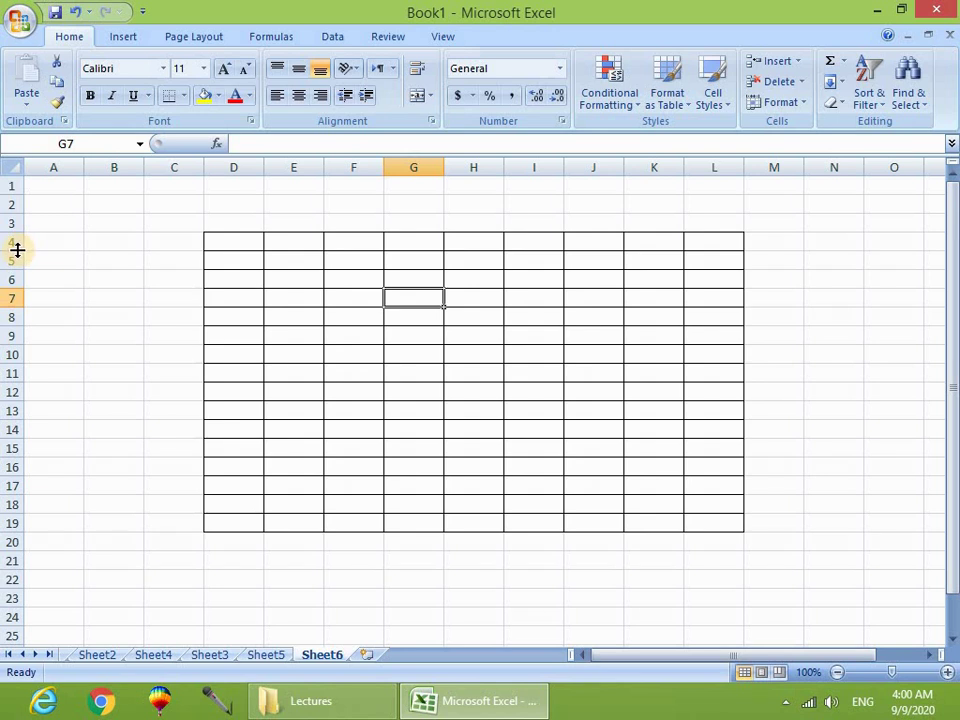
drag(17, 250, 22, 455)
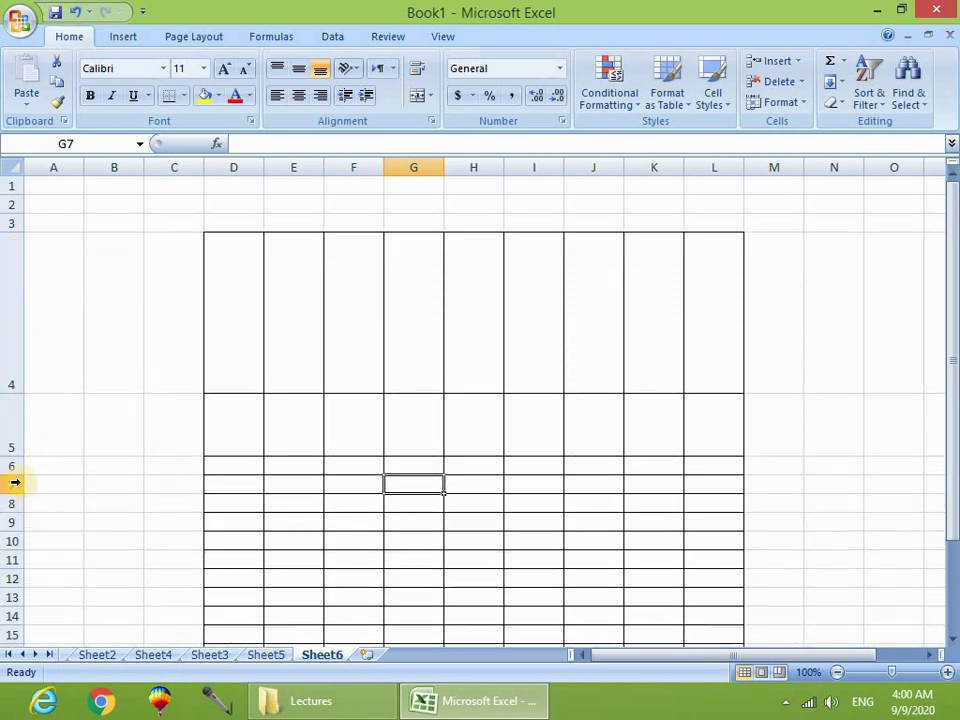
drag(17, 482, 19, 508)
click(643, 384)
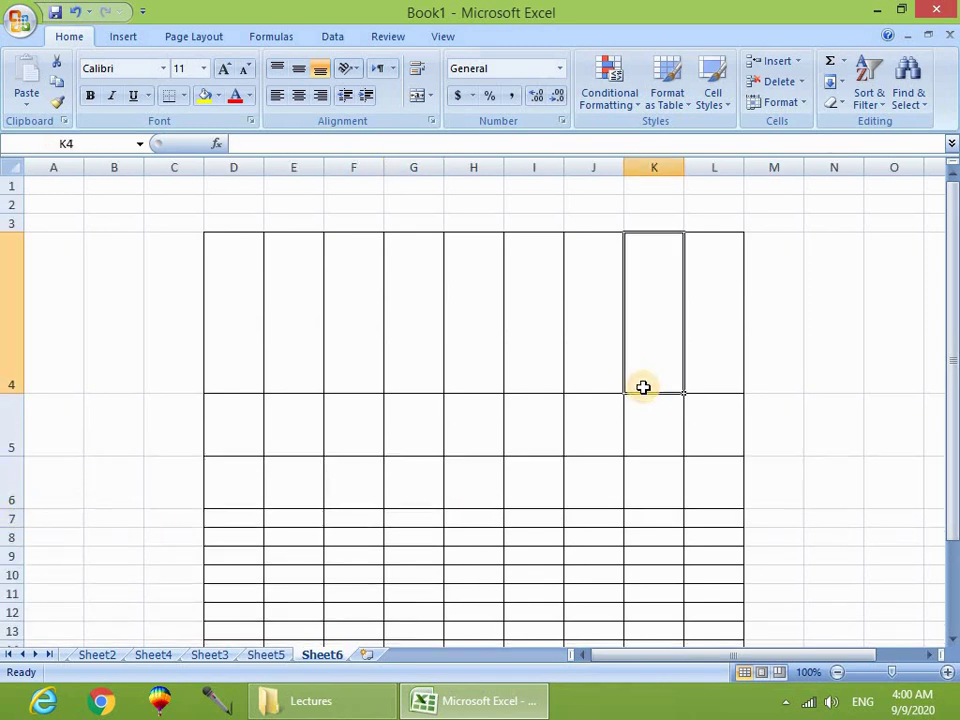
Undo the three manual row height changes on the grid.
key(ctrl+z)
key(ctrl+z)
key(ctrl+z)
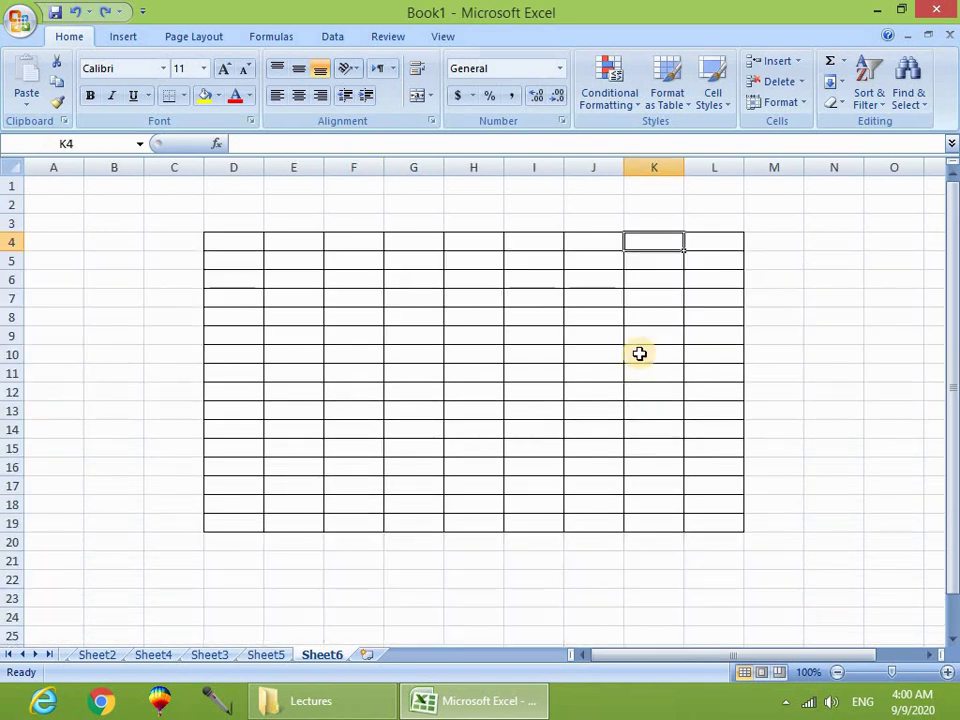
click(638, 354)
click(805, 112)
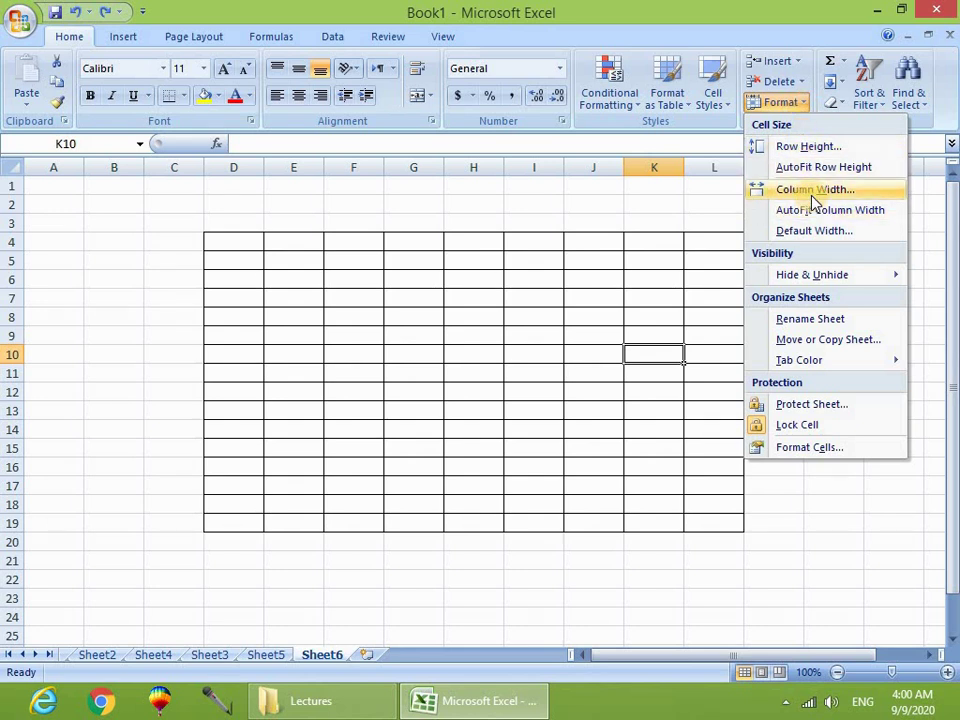
click(478, 335)
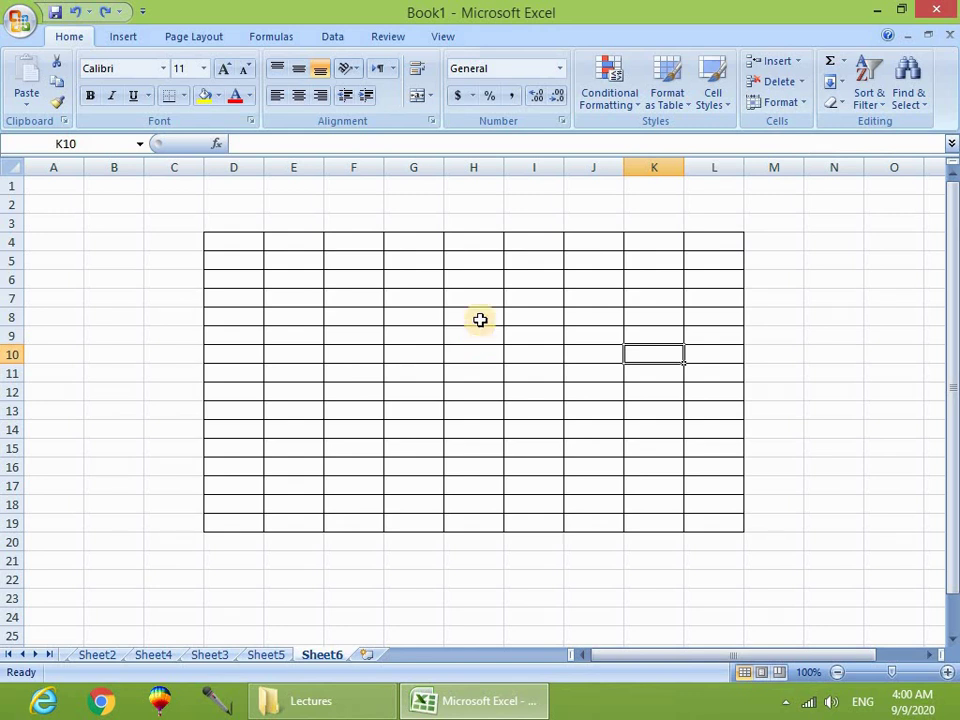
Enter the headers Sr, Name and Fahter in cells D4, E4 and F4.
click(247, 245)
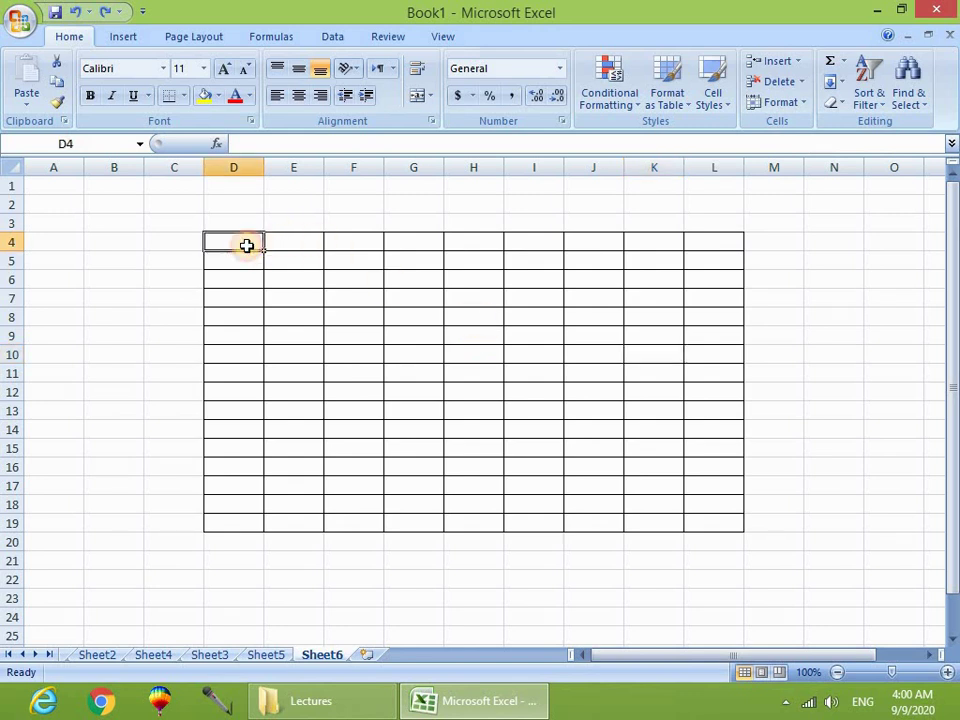
text(Sr)
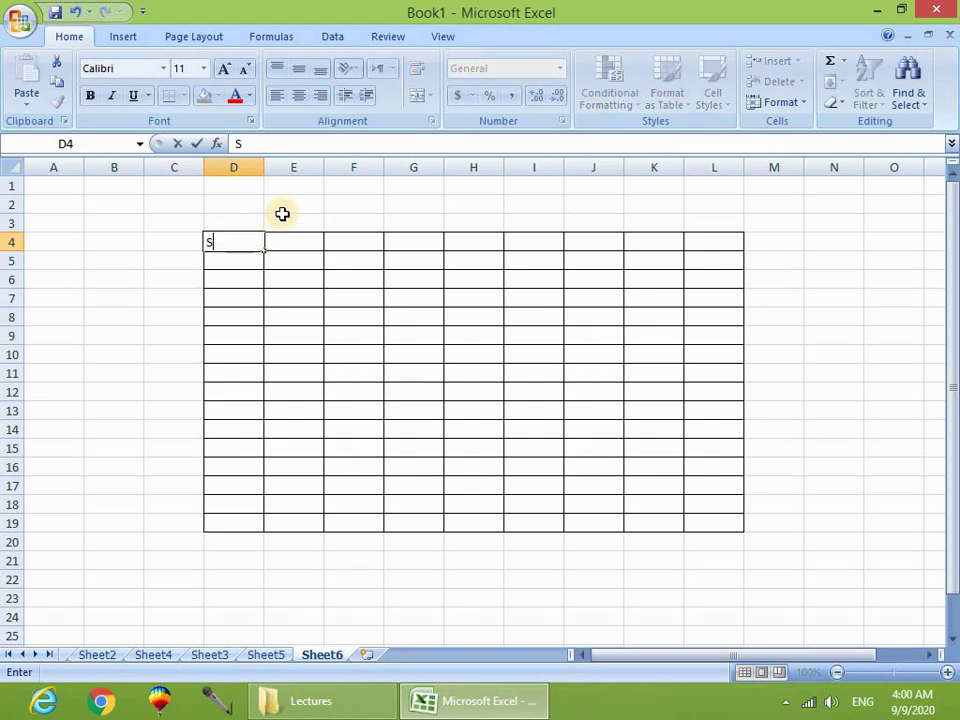
key(Tab)
text(NAme)
key(Tab)
text(Fa)
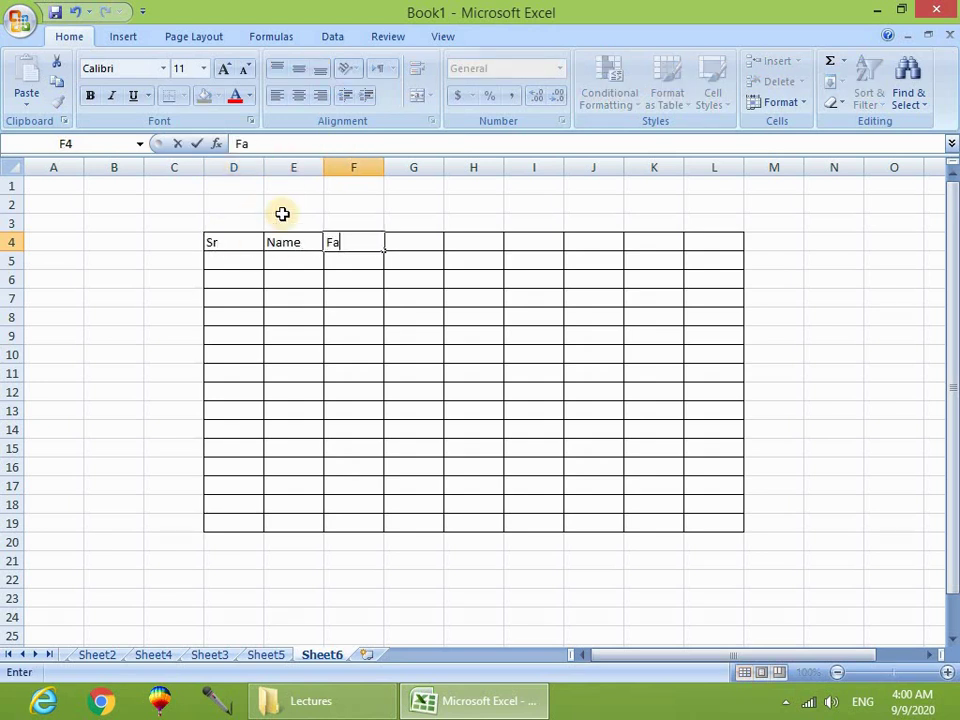
text(hter)
click(428, 312)
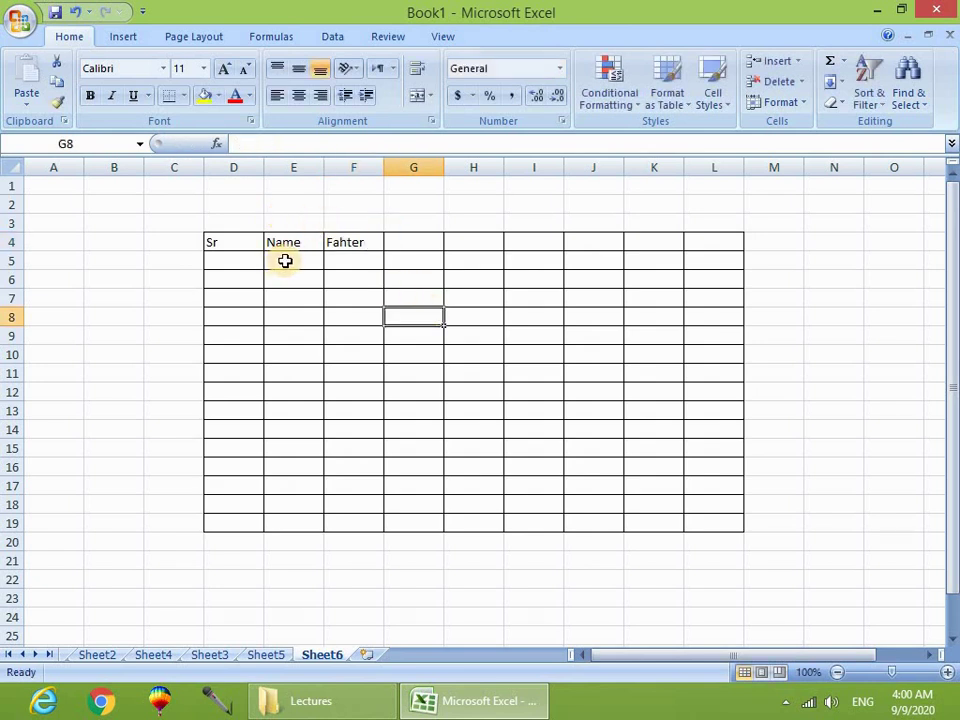
Enter the serial numbers 1 and 2 in cells D5 and D6 under the Sr header.
click(287, 261)
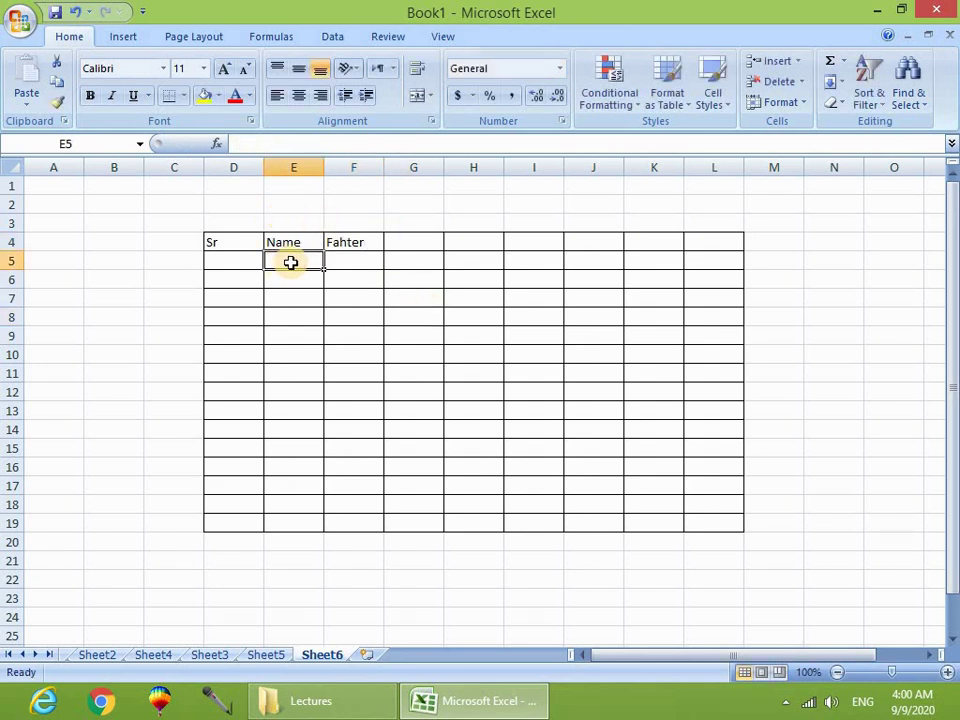
click(230, 262)
text(1)
key(Return)
text(2)
key(Return)
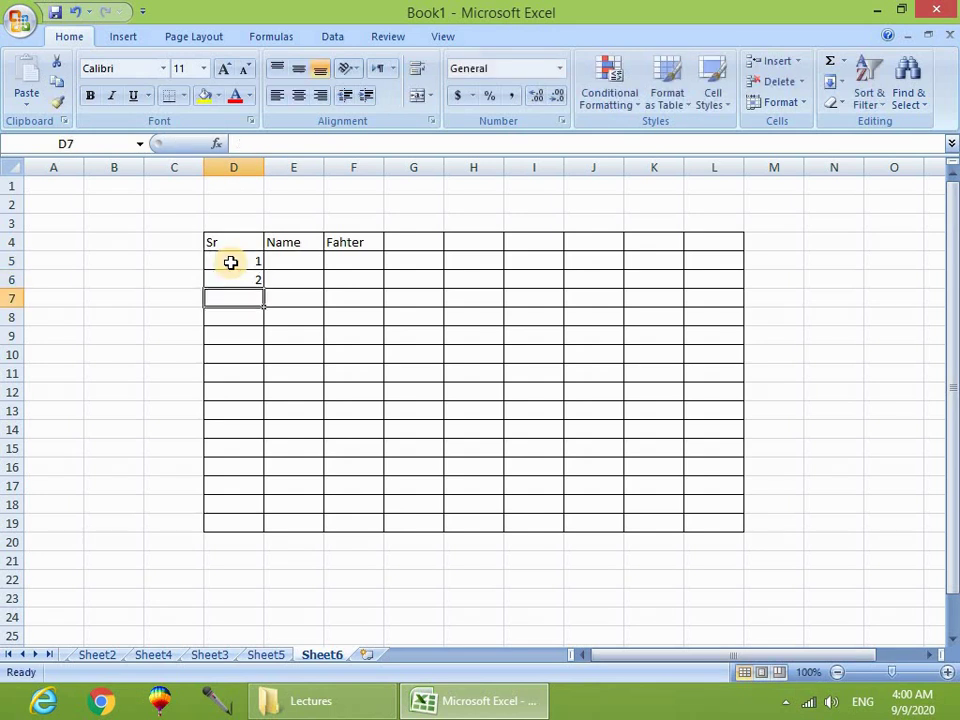
click(279, 273)
click(315, 263)
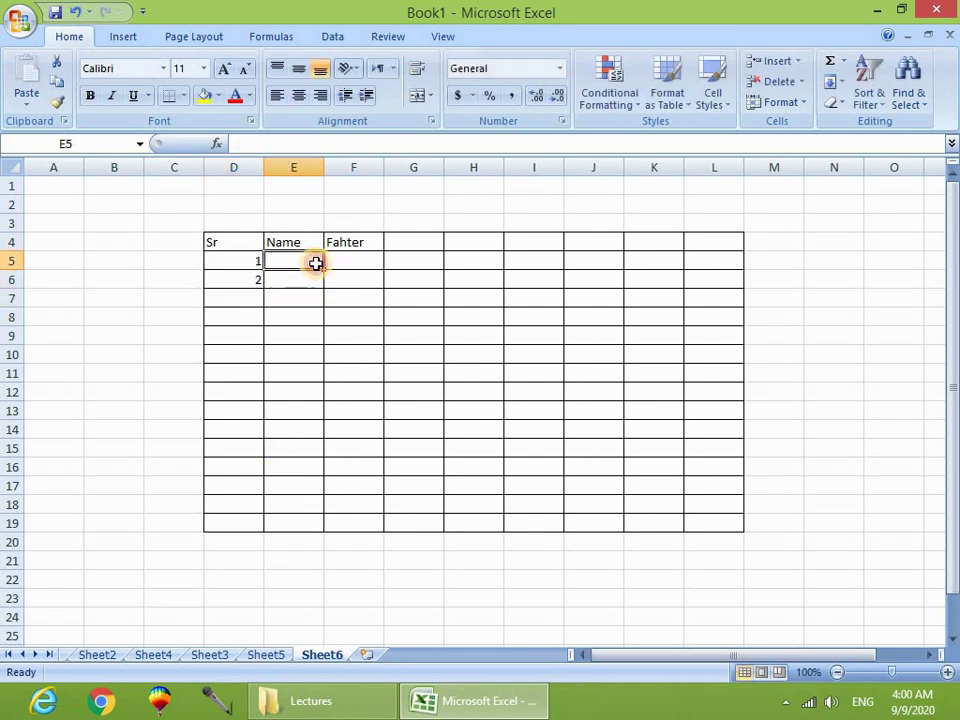
click(287, 327)
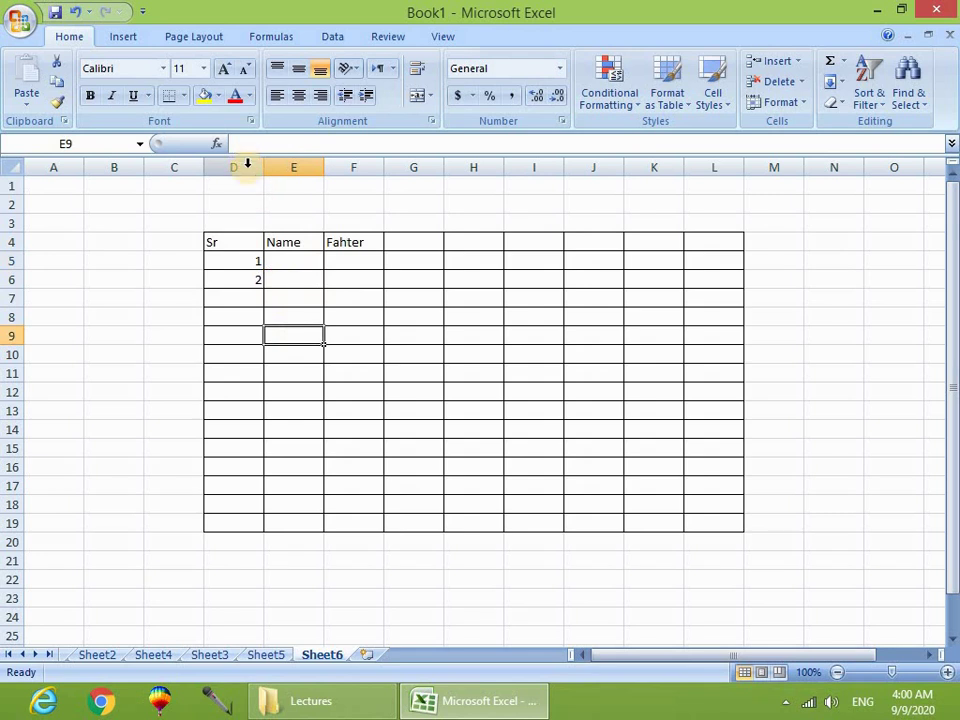
click(233, 316)
drag(246, 240, 253, 513)
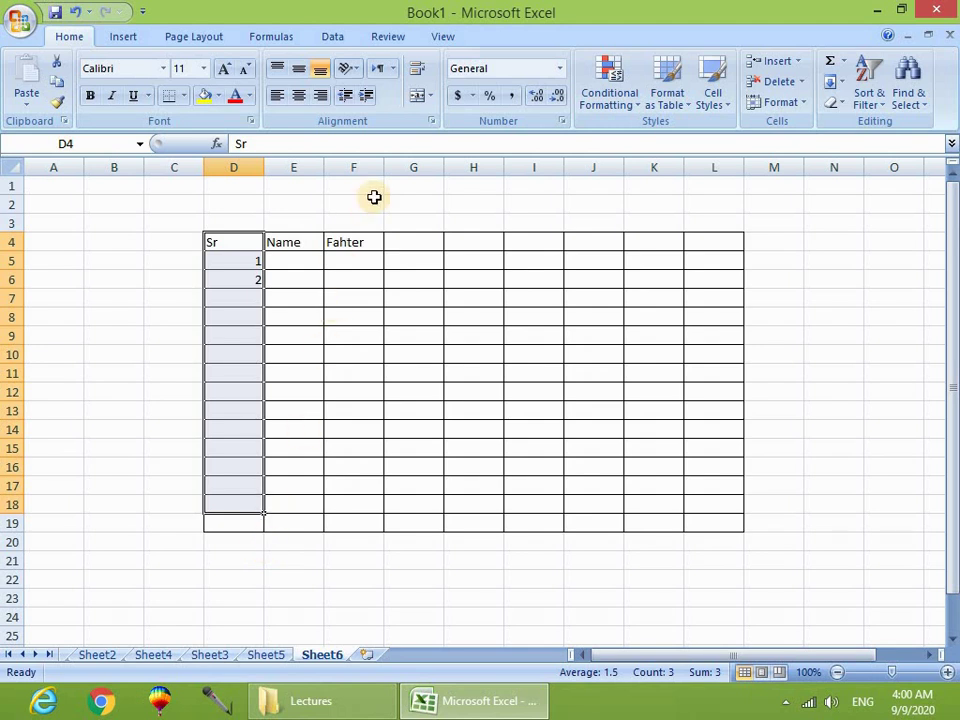
click(413, 541)
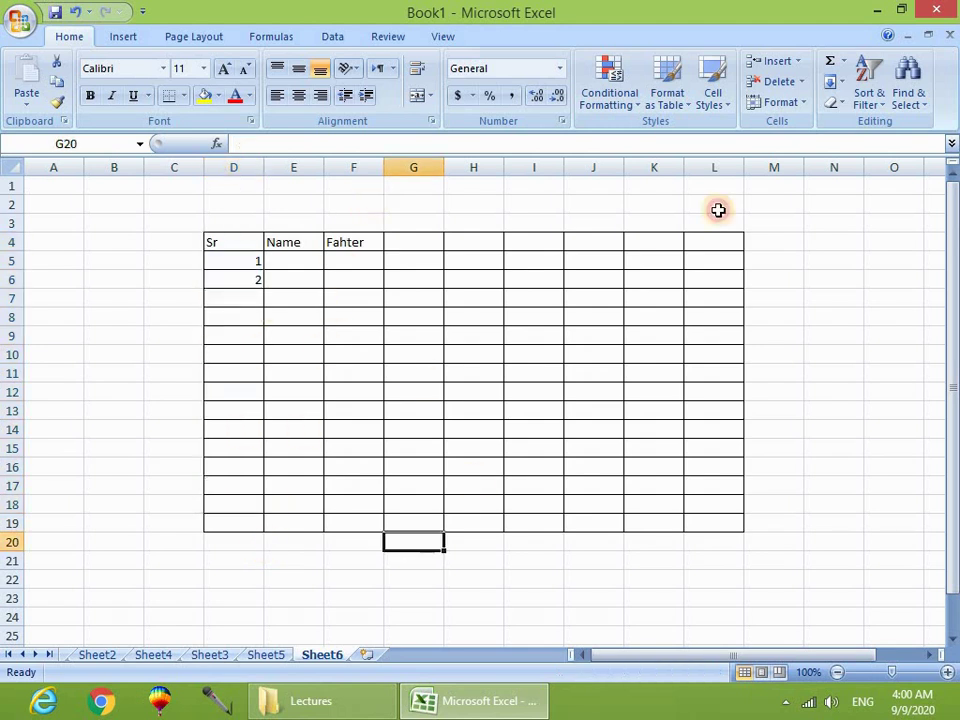
click(802, 104)
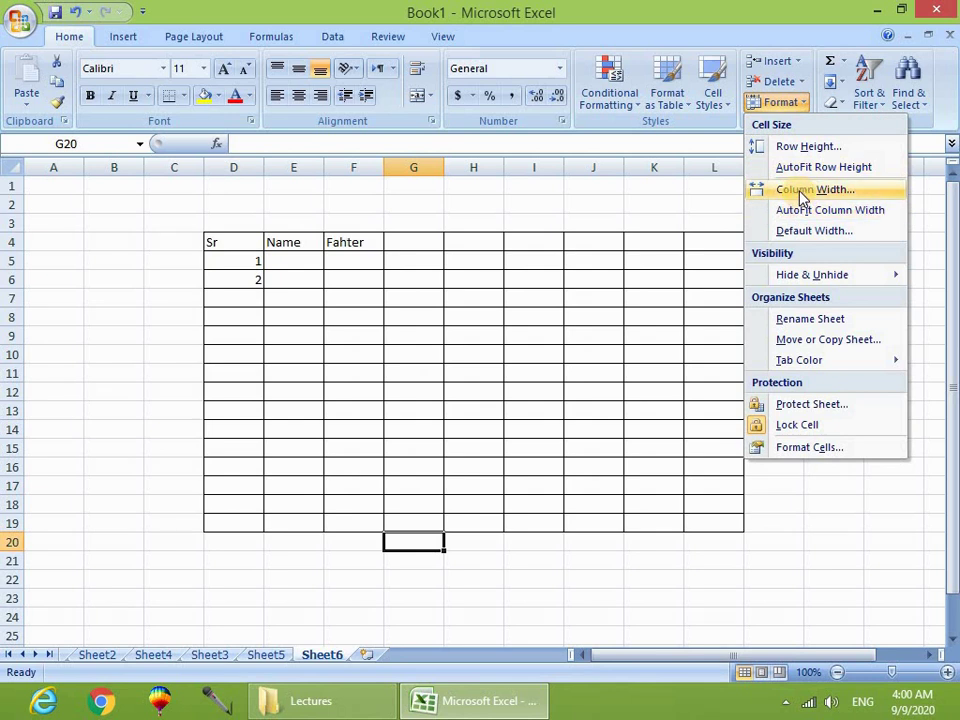
click(219, 238)
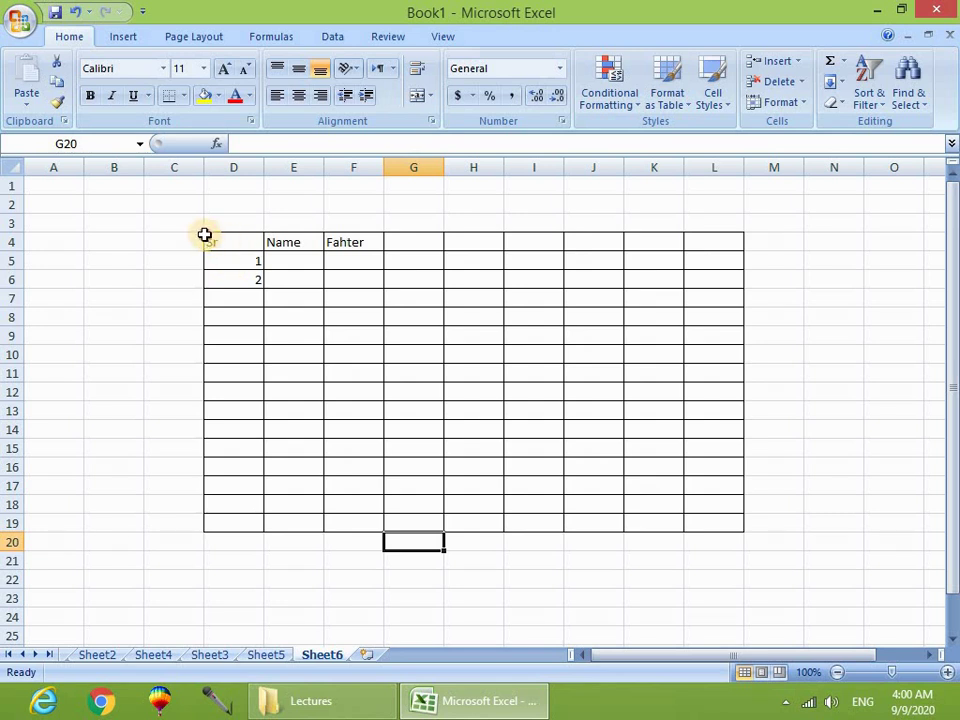
Select the range D4:F19 and set its column width to 12.
drag(206, 236, 357, 524)
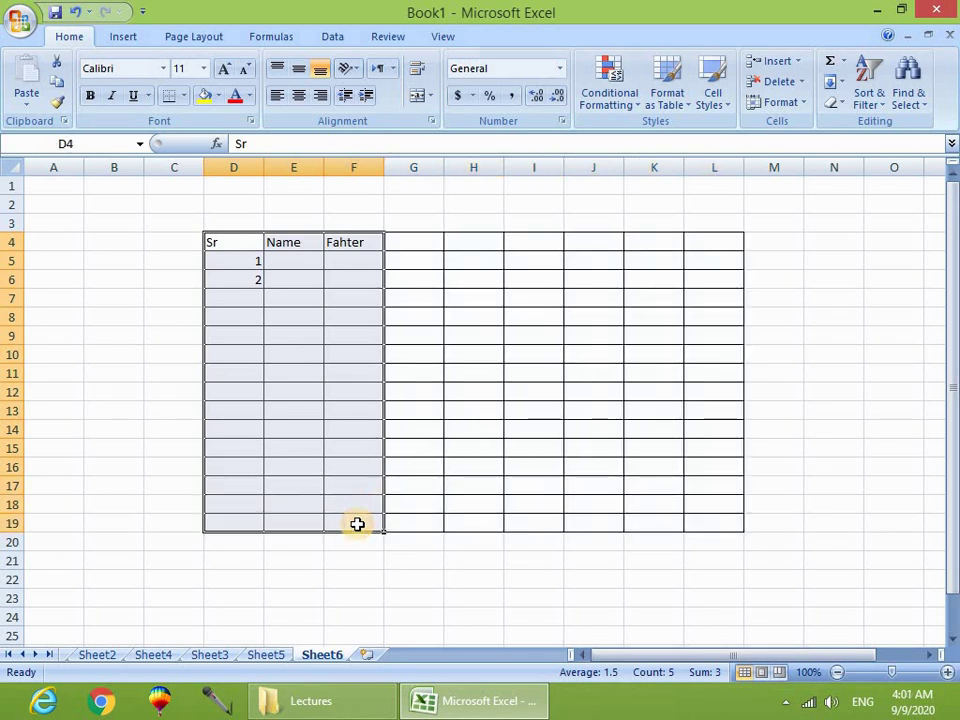
click(780, 102)
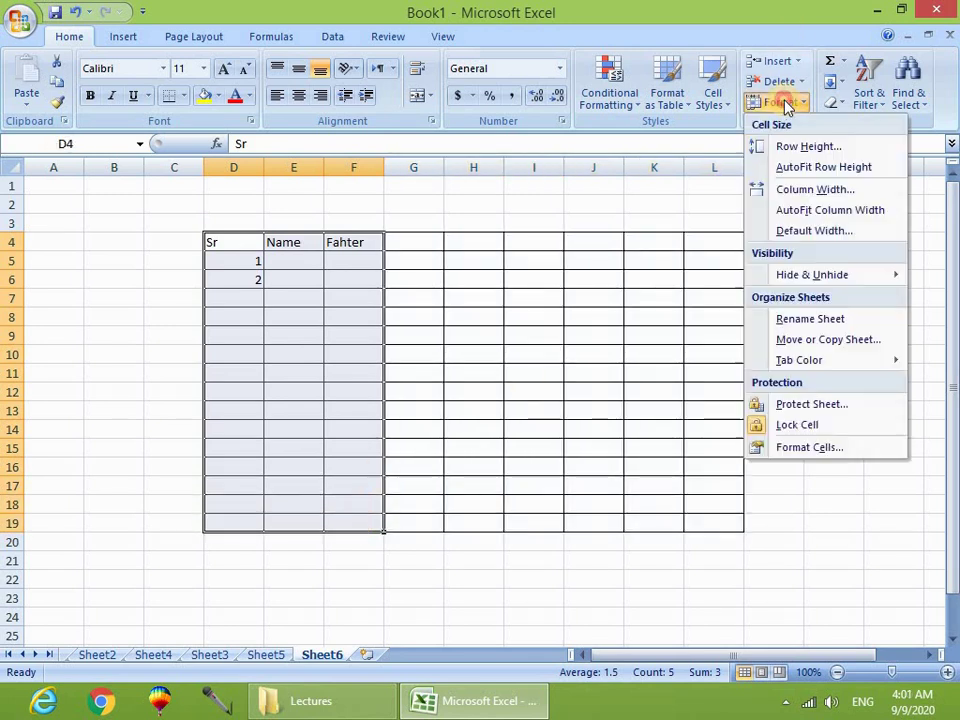
click(806, 192)
drag(467, 45, 569, 88)
click(649, 133)
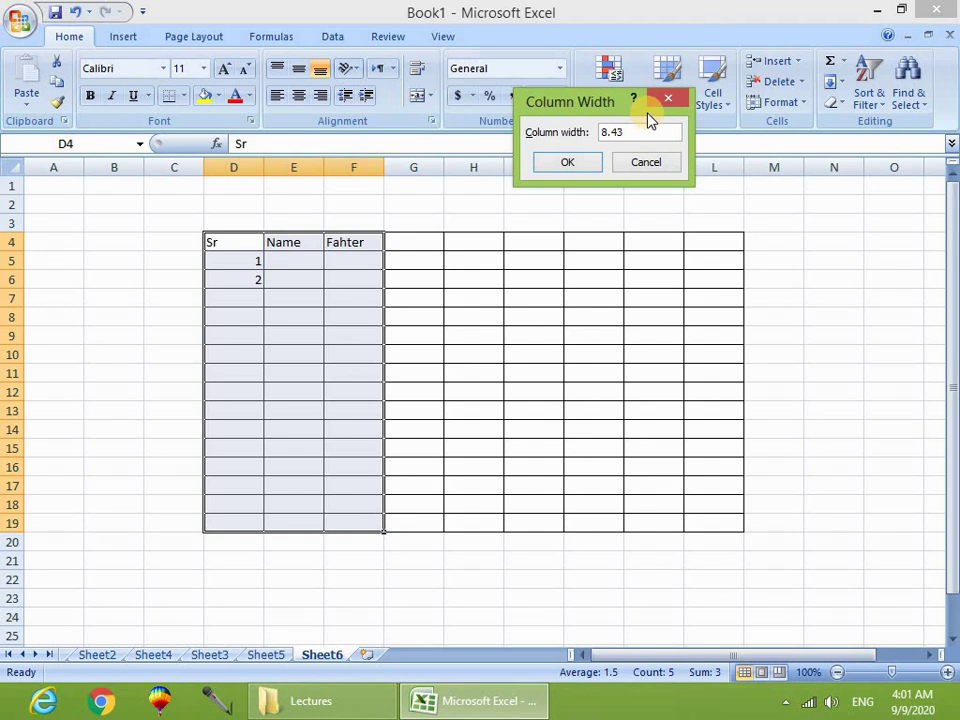
double_click(608, 131)
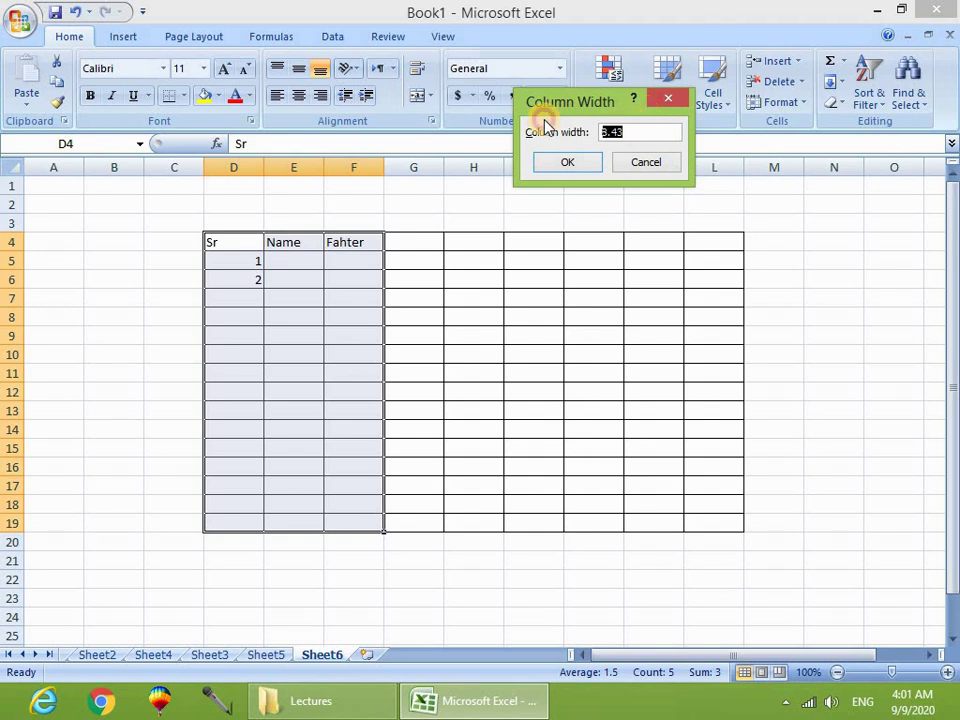
text(12)
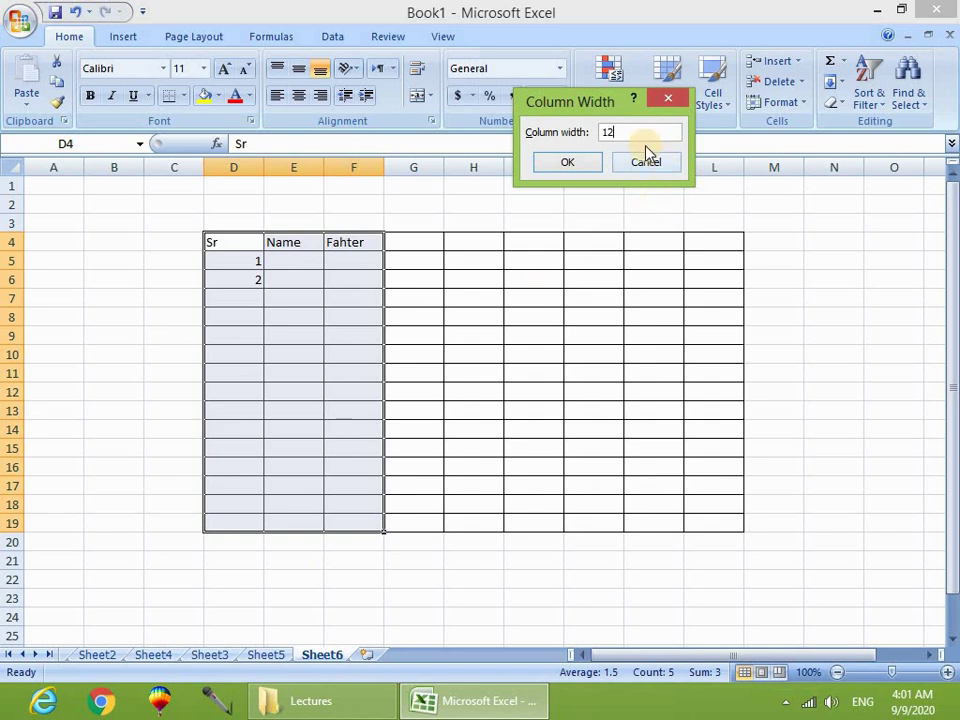
click(565, 165)
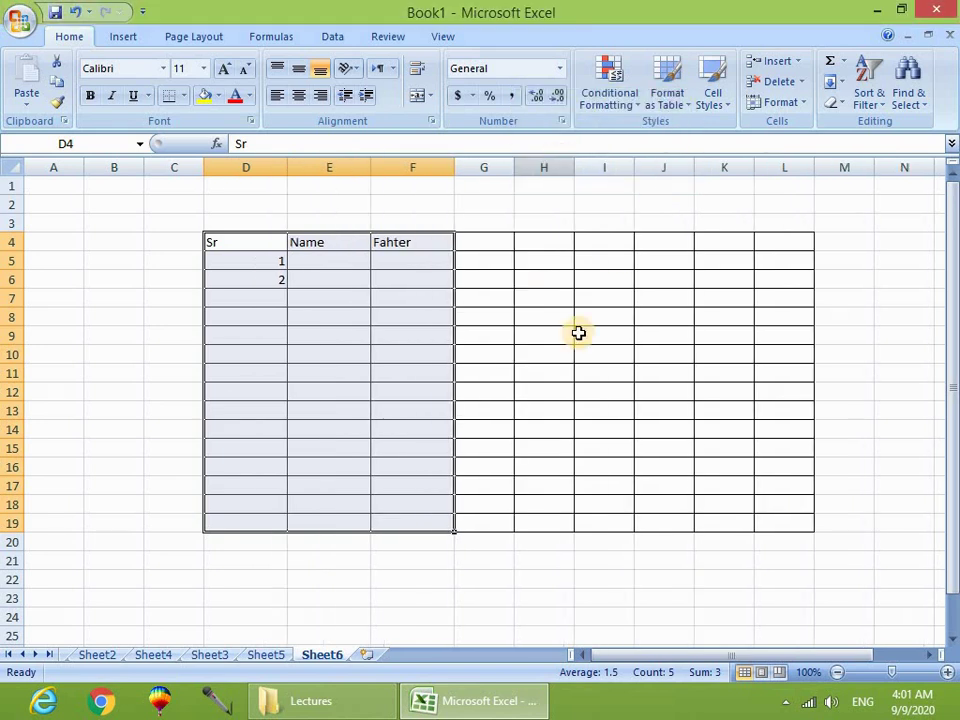
click(592, 390)
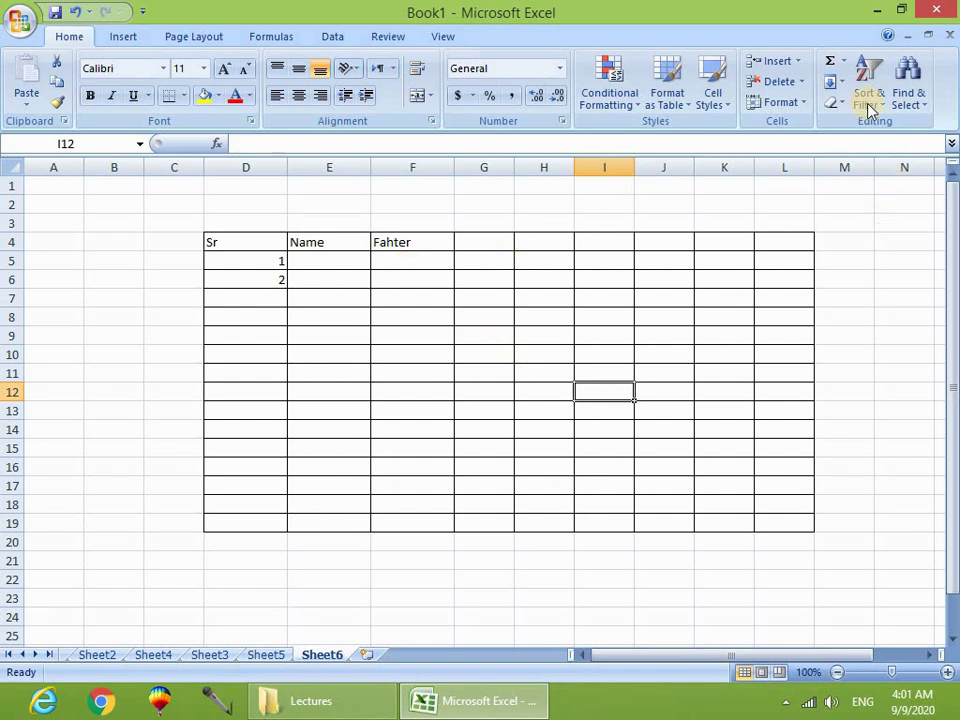
Select the range C2:M21 around the grid and apply AutoFit Column Width.
click(790, 102)
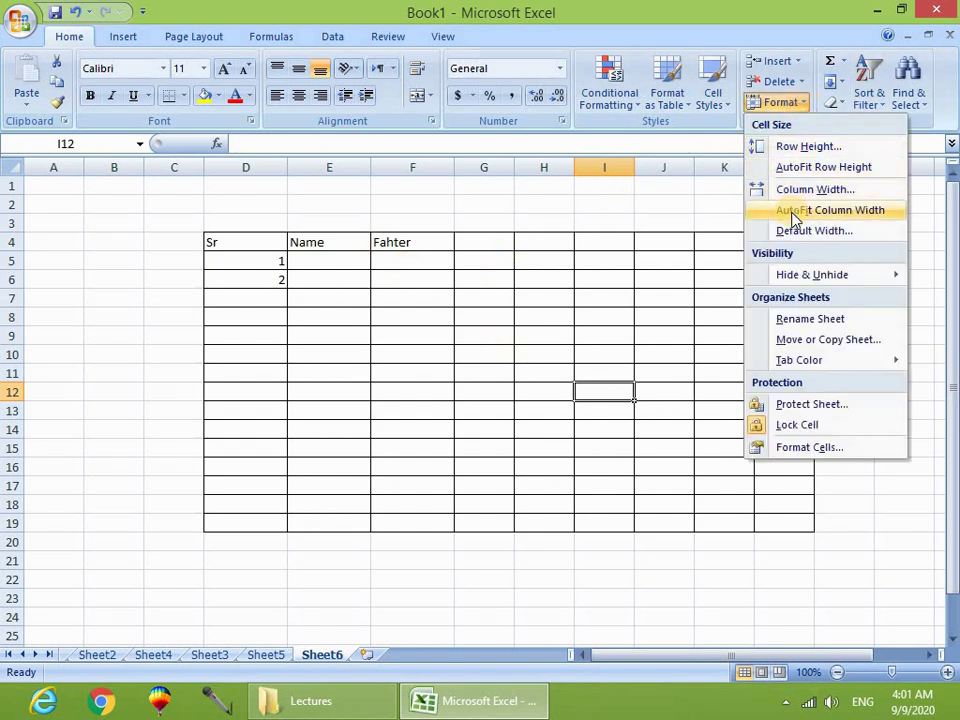
drag(180, 206, 839, 557)
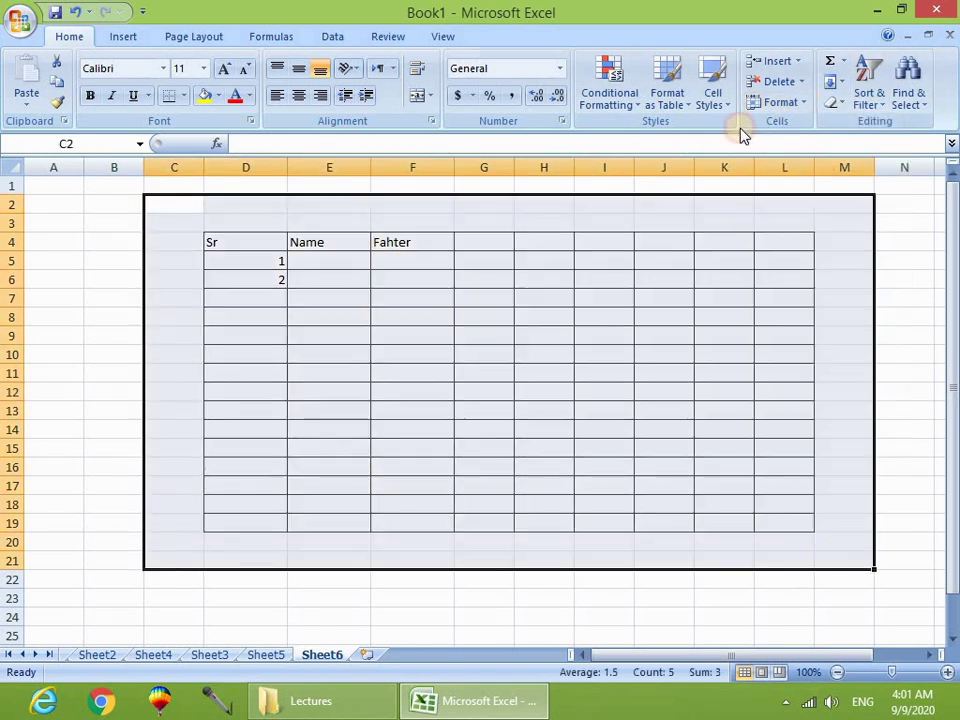
click(780, 102)
click(783, 210)
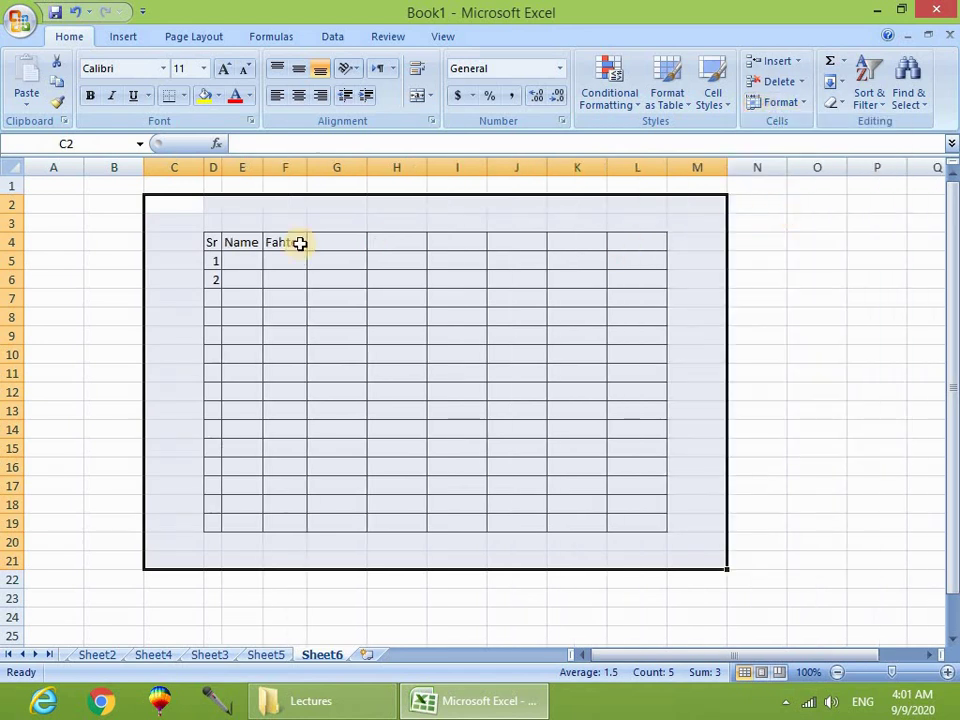
key(Down)
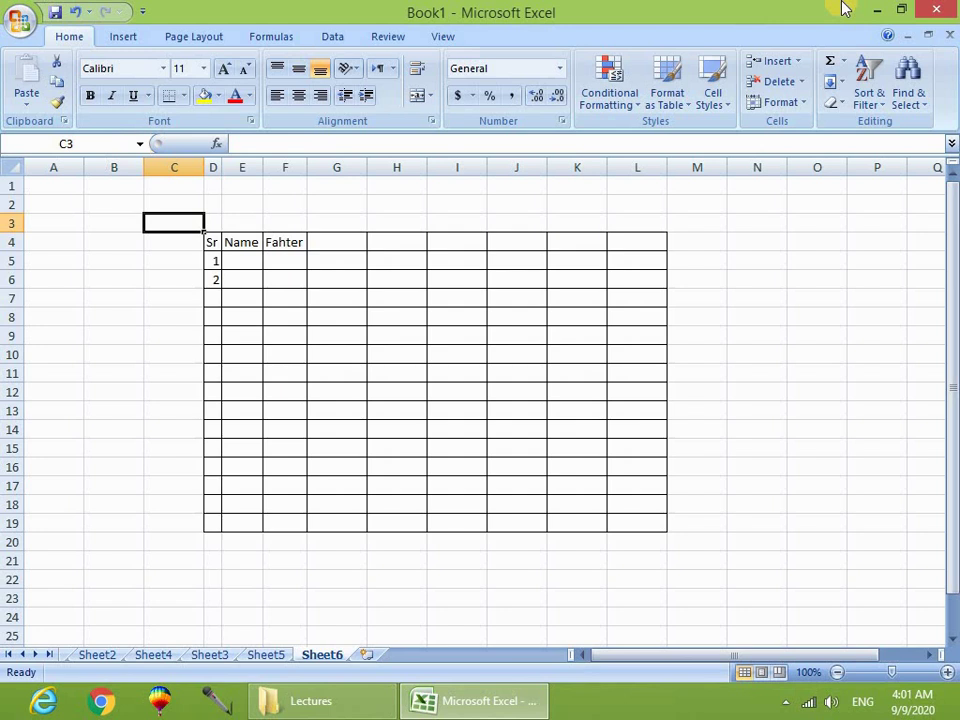
View the sheet's standard column width setting and cancel without applying a new value.
click(796, 101)
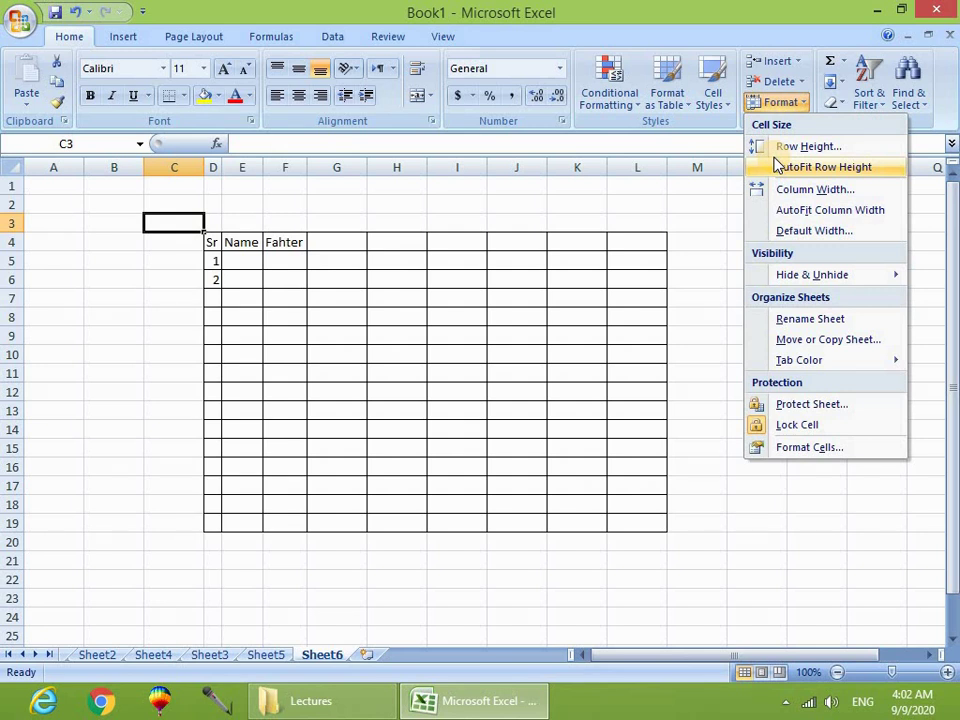
click(815, 232)
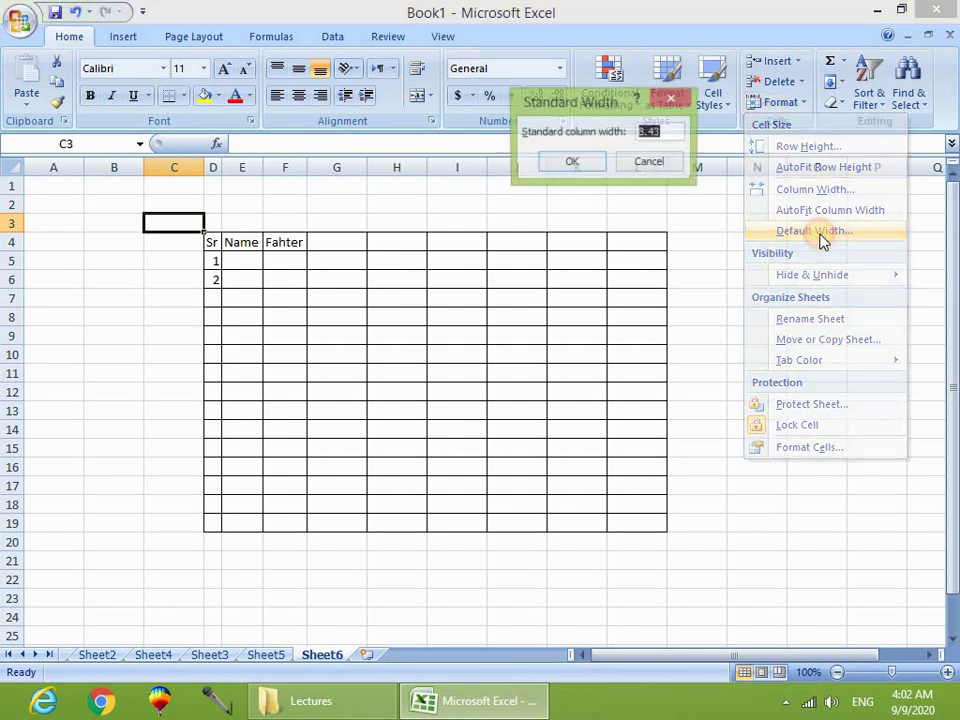
click(650, 131)
drag(668, 136, 628, 141)
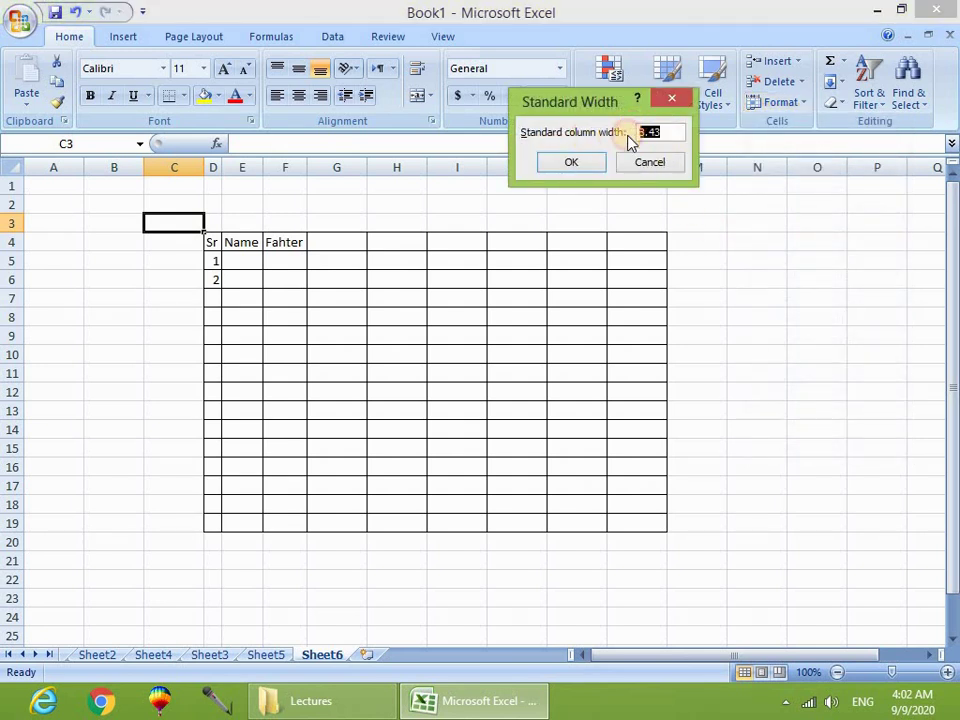
click(647, 165)
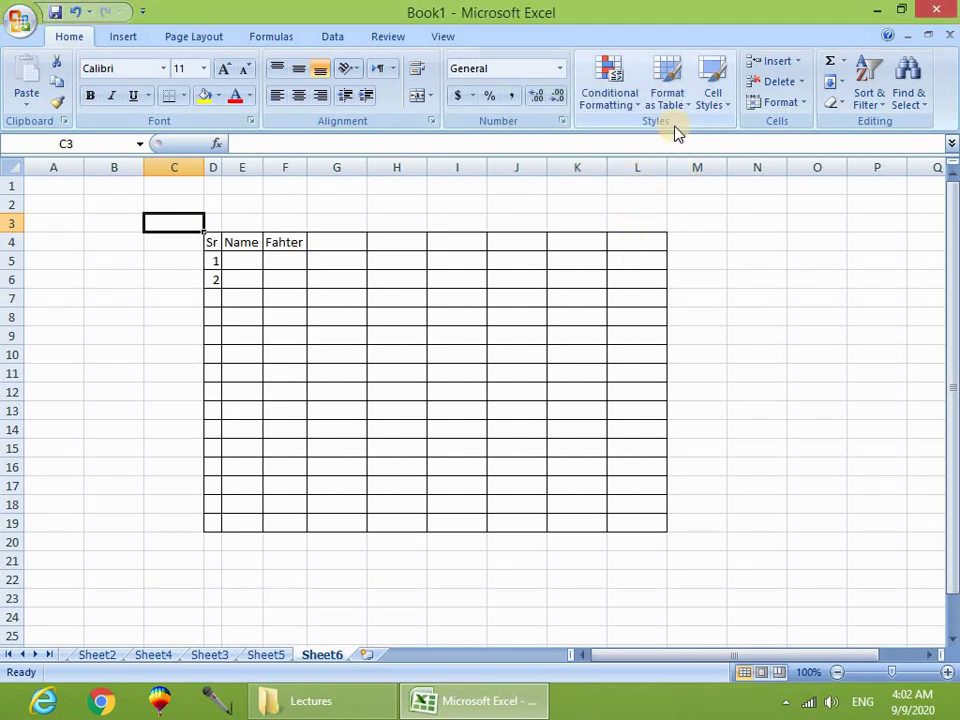
click(800, 102)
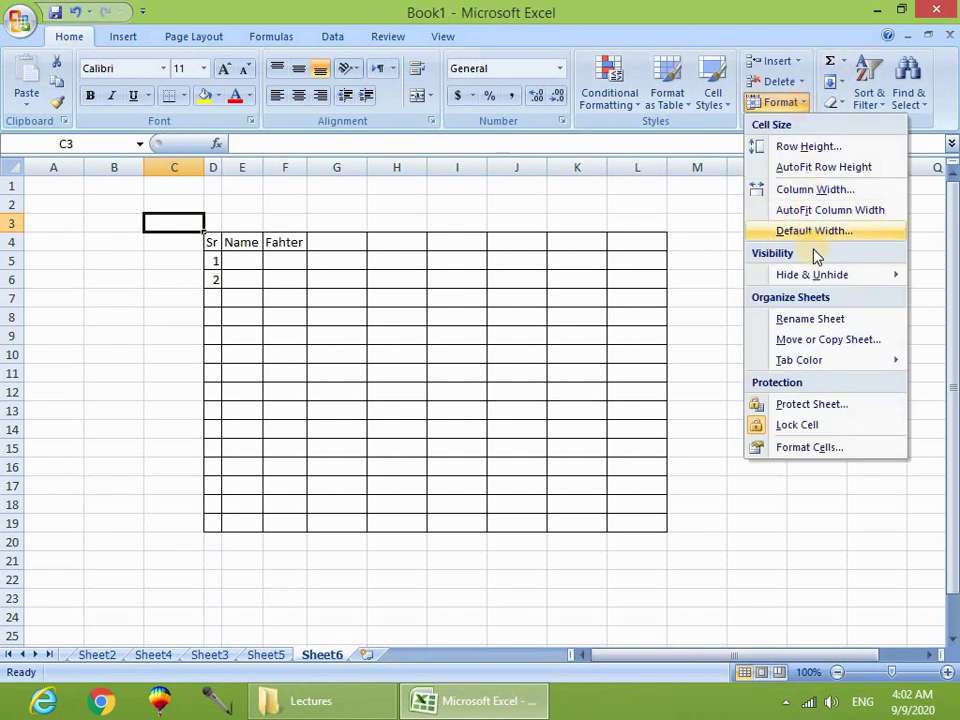
mouse_move(818, 284)
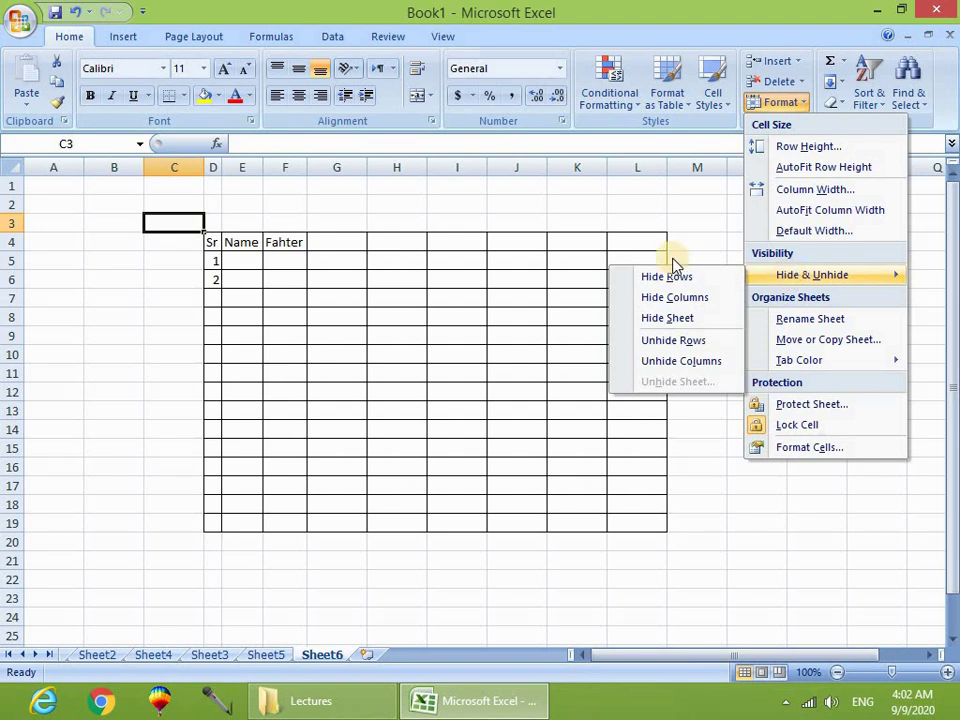
click(498, 285)
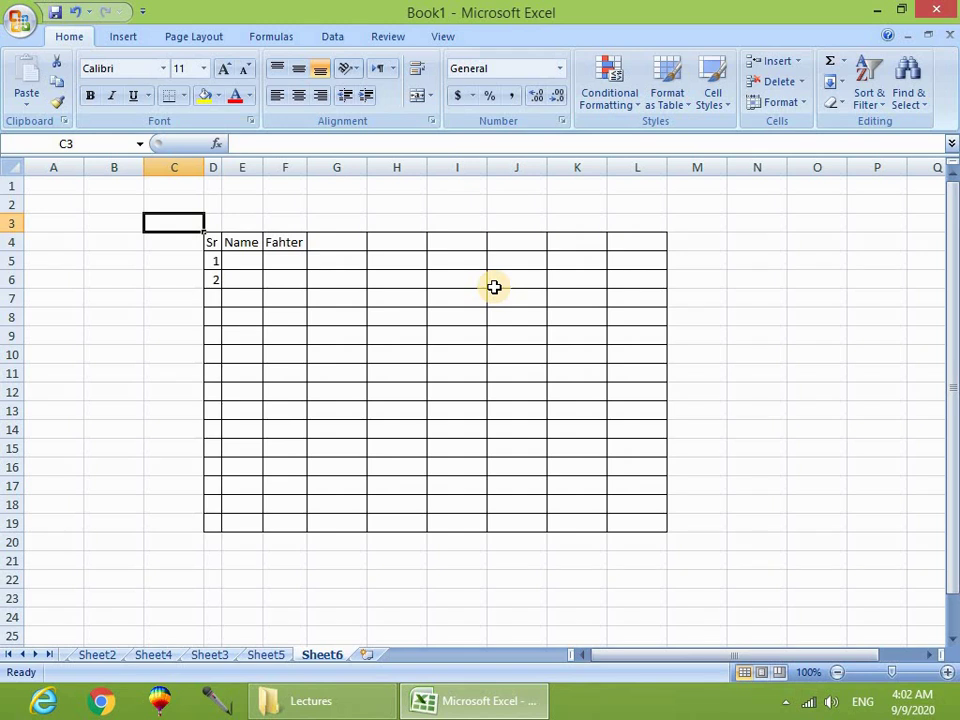
Enter the header fee in cell G4, beside the Fahter header.
click(334, 246)
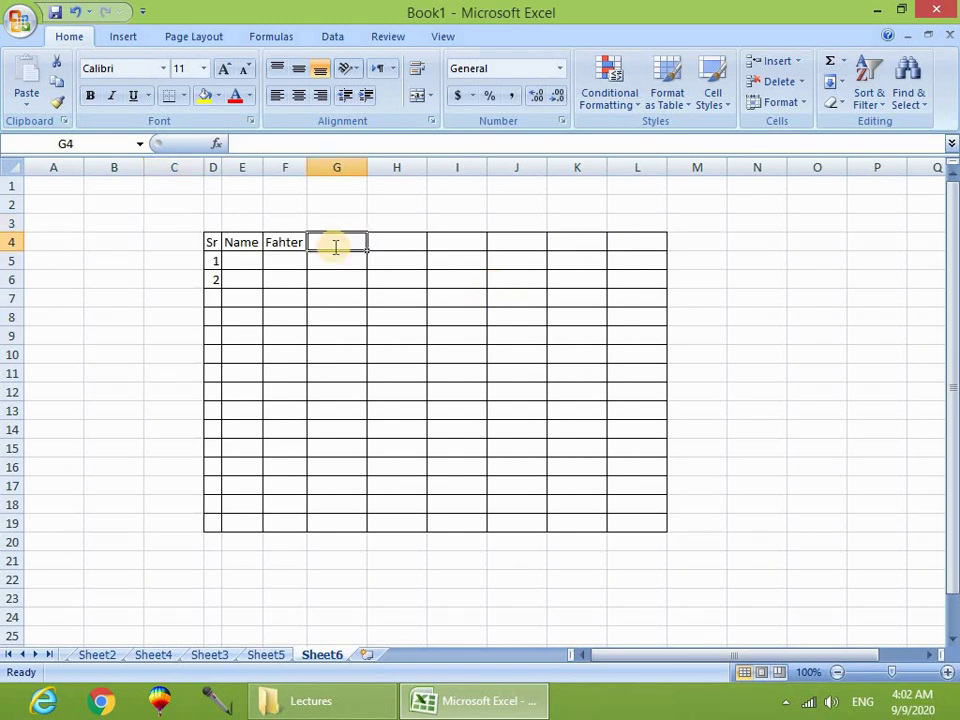
text(fee)
click(384, 444)
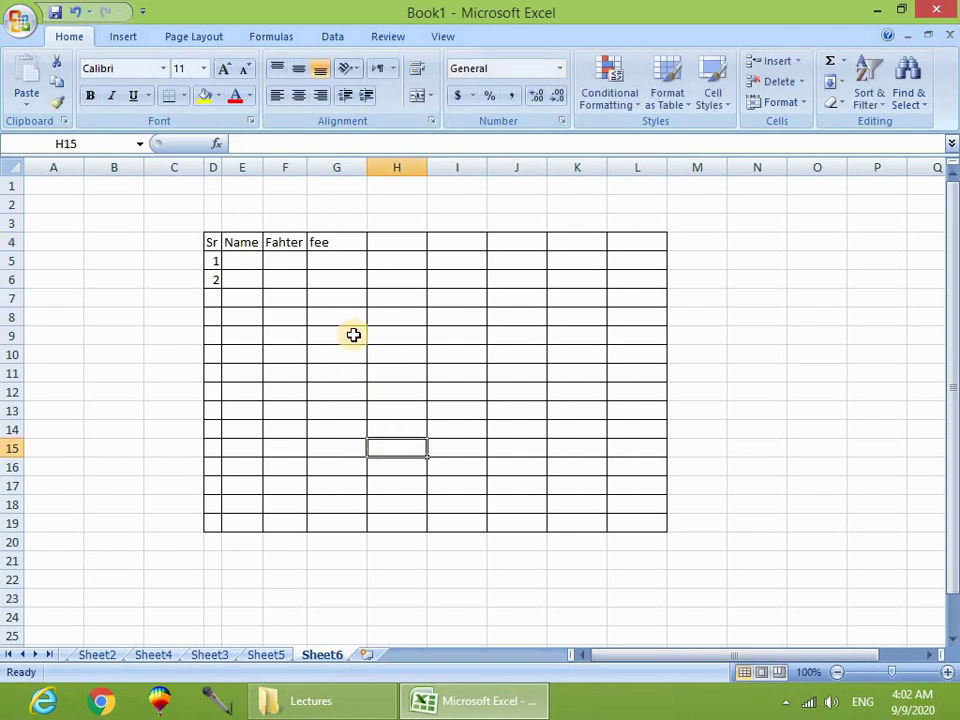
click(210, 241)
click(250, 243)
click(290, 244)
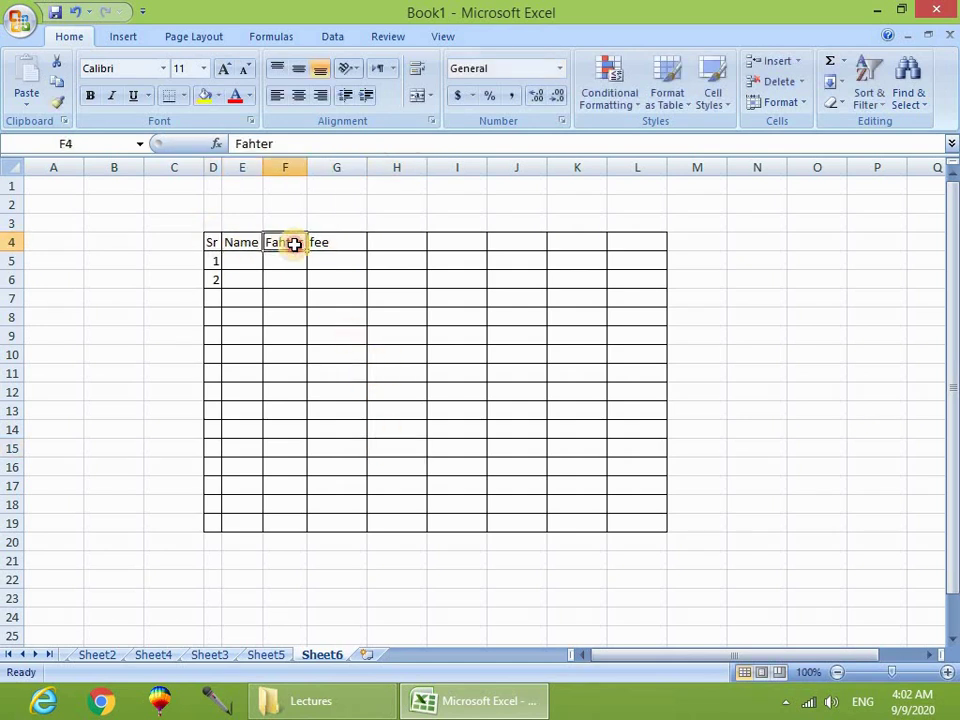
click(340, 243)
click(326, 278)
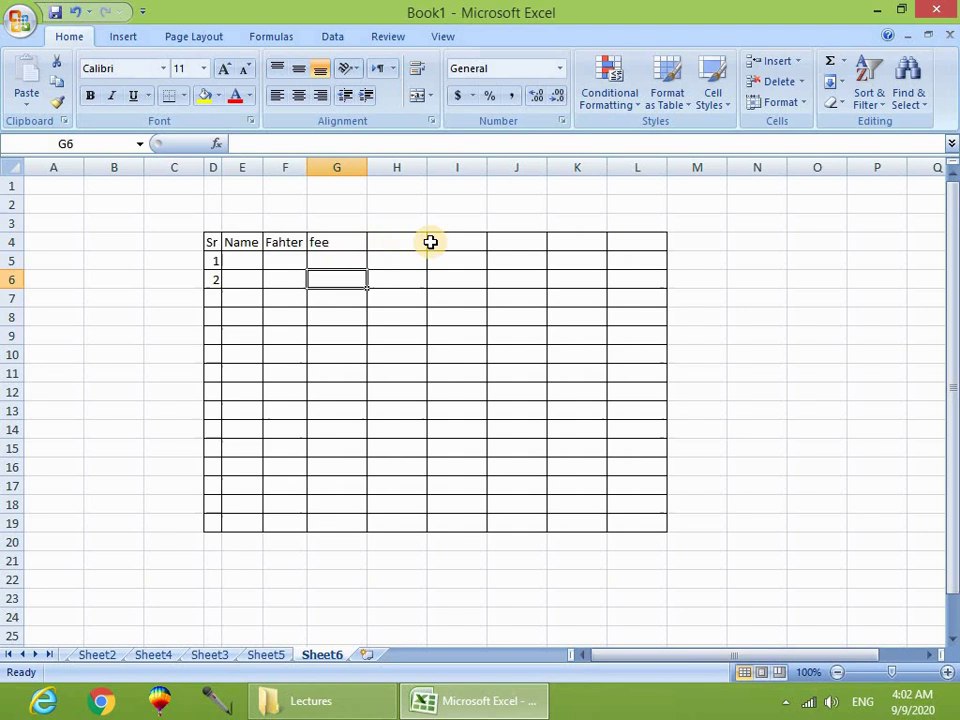
Enter the headers contact in cell H4 and adress in cell I4.
click(431, 242)
click(386, 240)
text(contact)
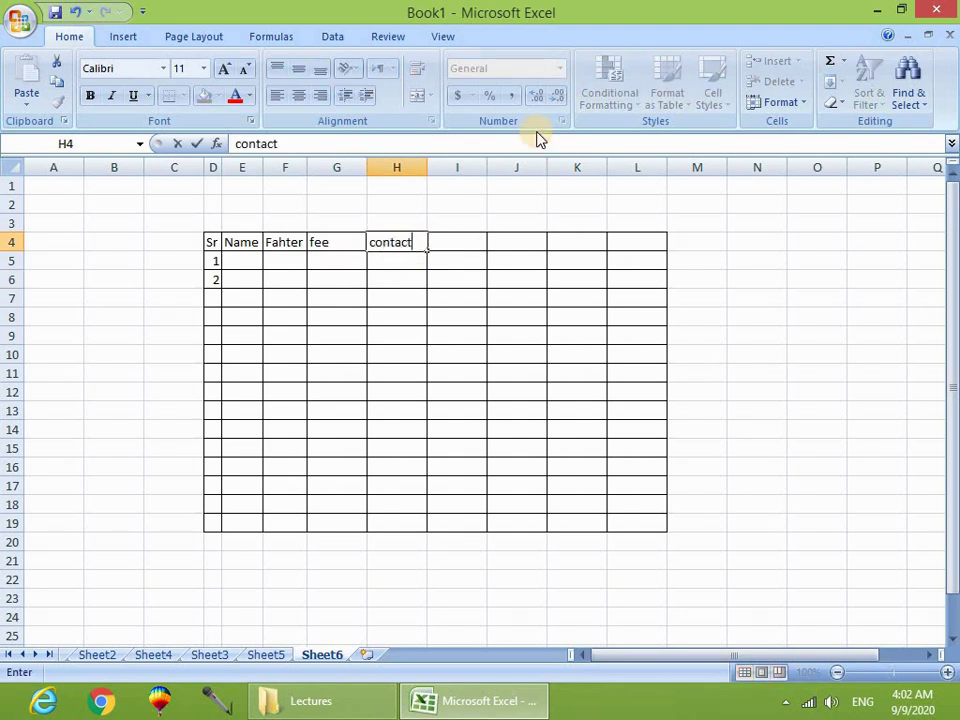
key(Tab)
text(adress)
key(Tab)
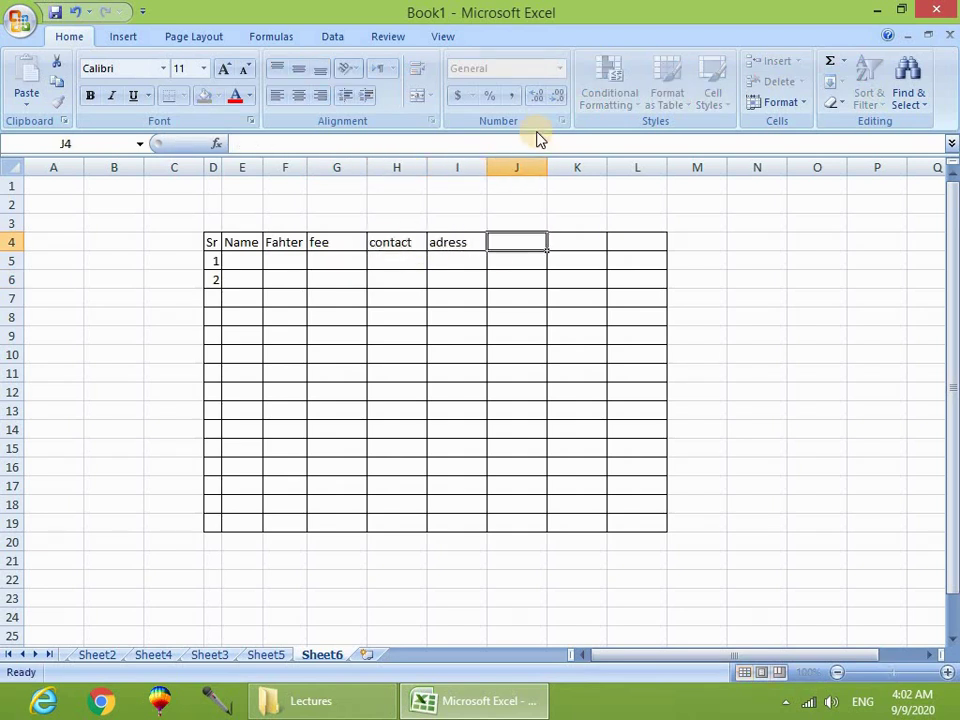
Complete the header row with clas in J4, rol in K4 and datee in L4.
text(clas)
key(Tab)
text(rol)
key(Tab)
text(datee)
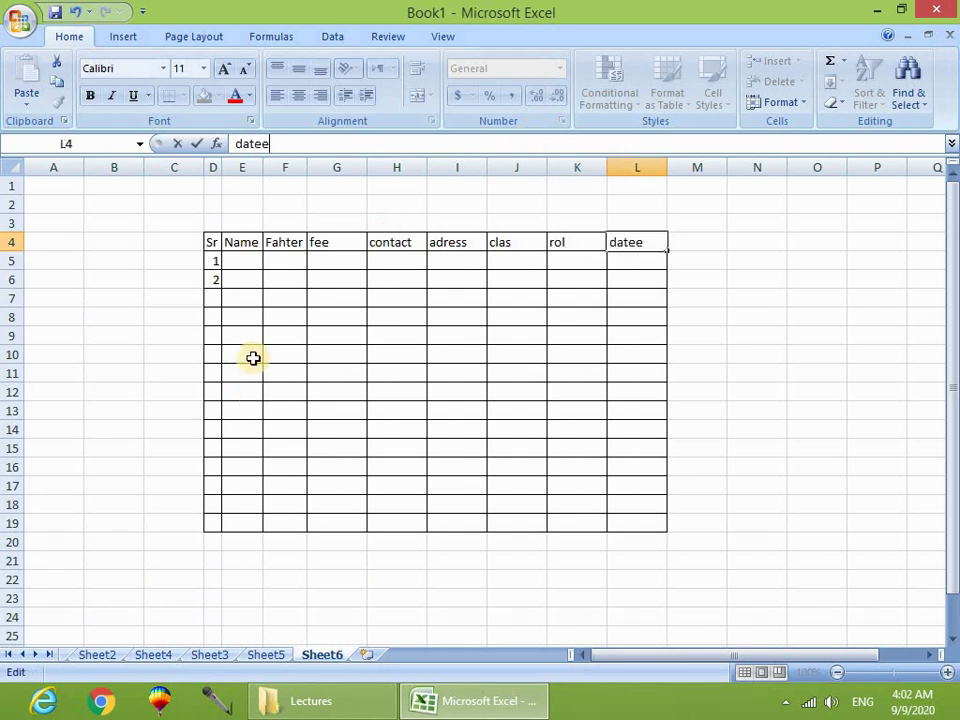
click(336, 170)
click(491, 391)
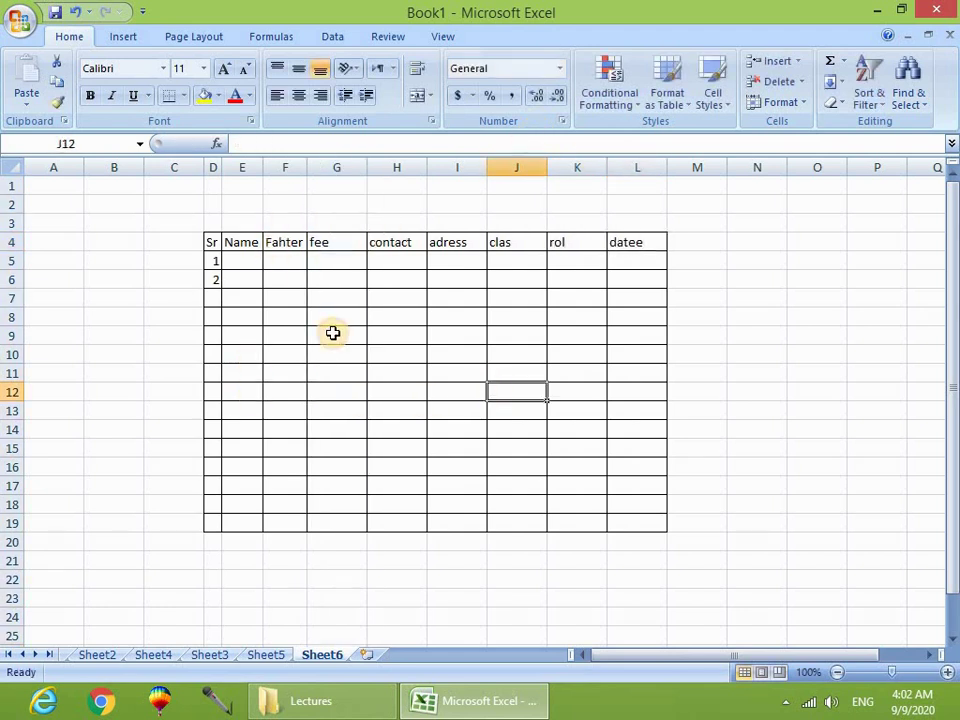
Check the table with the fee column in Print Preview, zooming in on it, and return to the sheet.
click(334, 333)
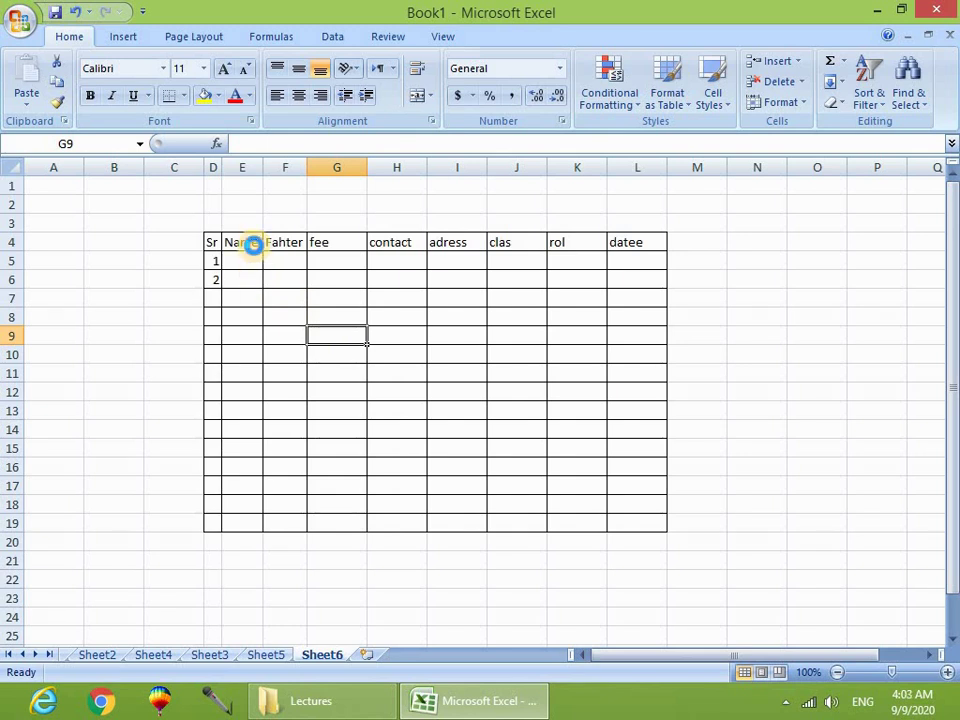
key(ctrl+F2)
click(533, 219)
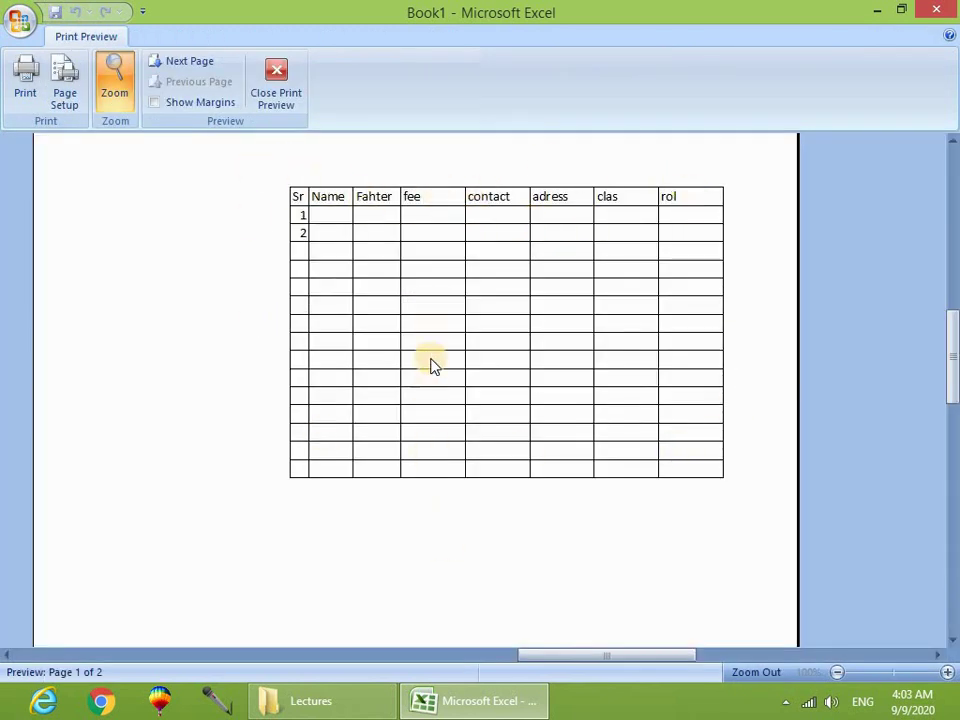
click(281, 101)
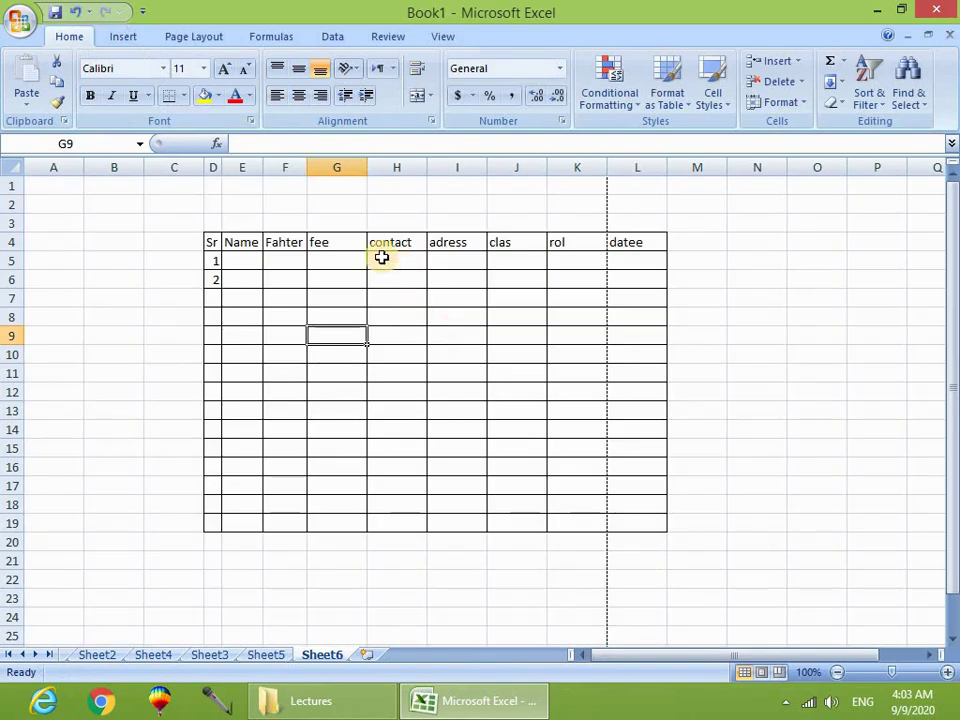
Select the whole fee column, G, and hide it.
click(337, 241)
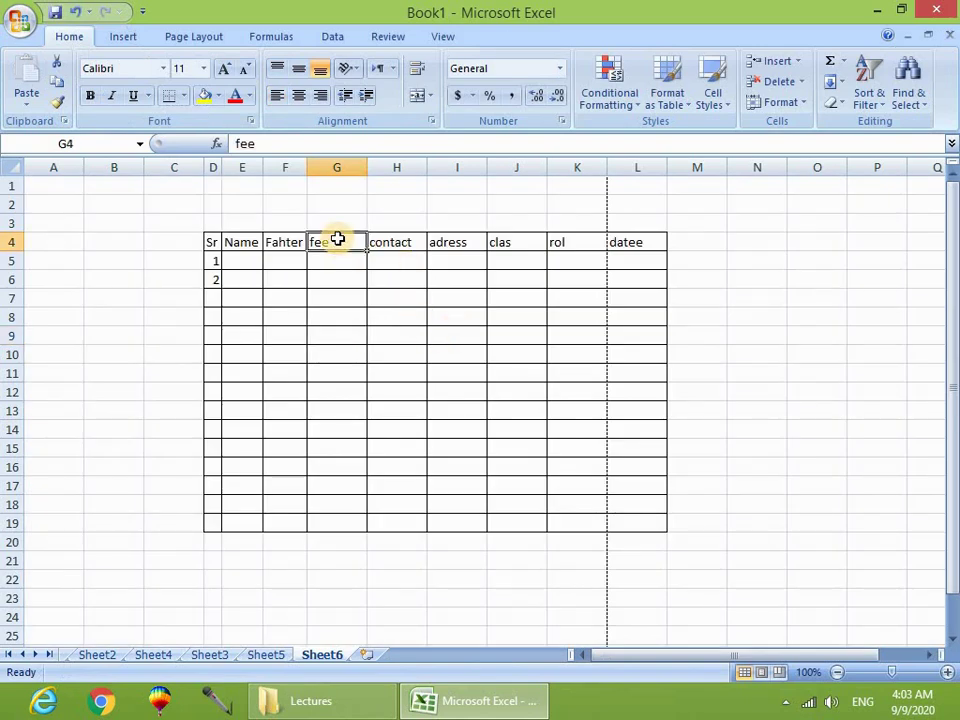
click(336, 167)
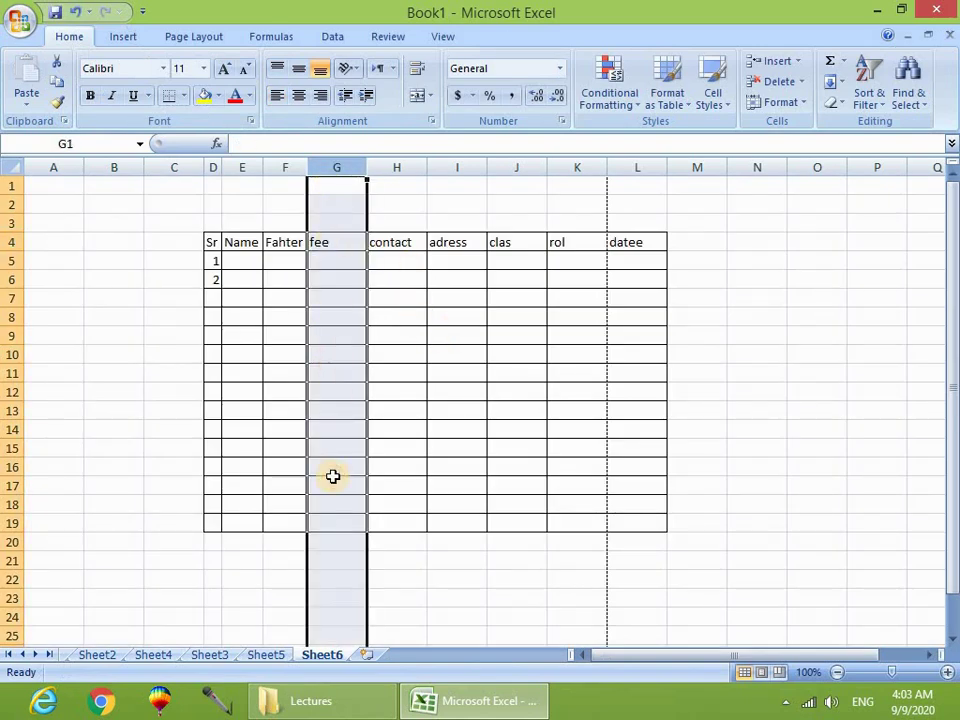
click(462, 458)
click(330, 167)
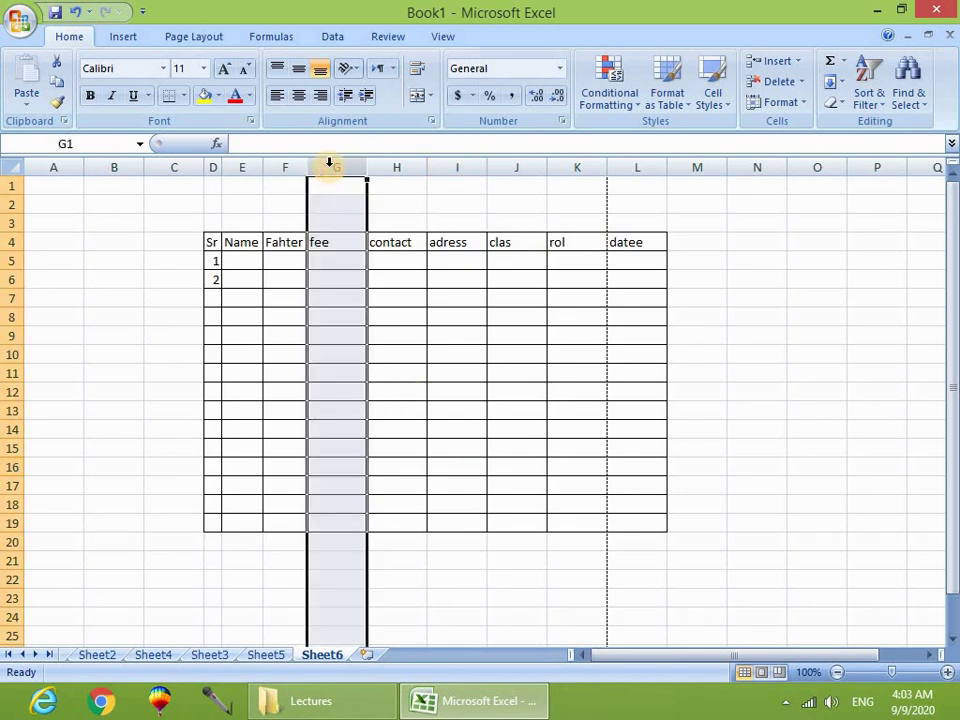
click(786, 103)
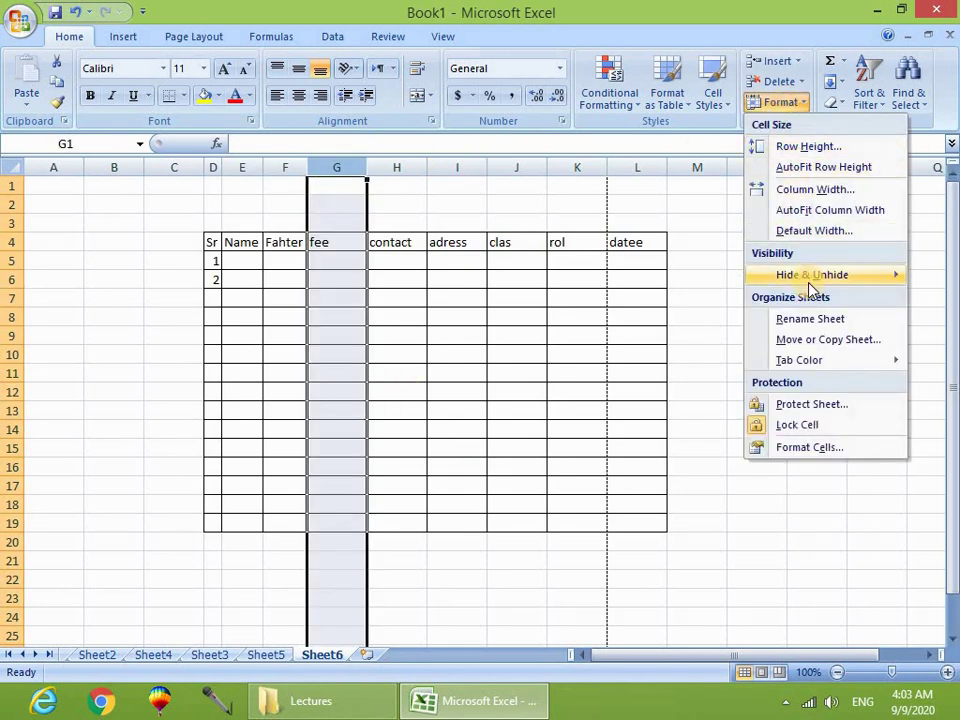
mouse_move(810, 274)
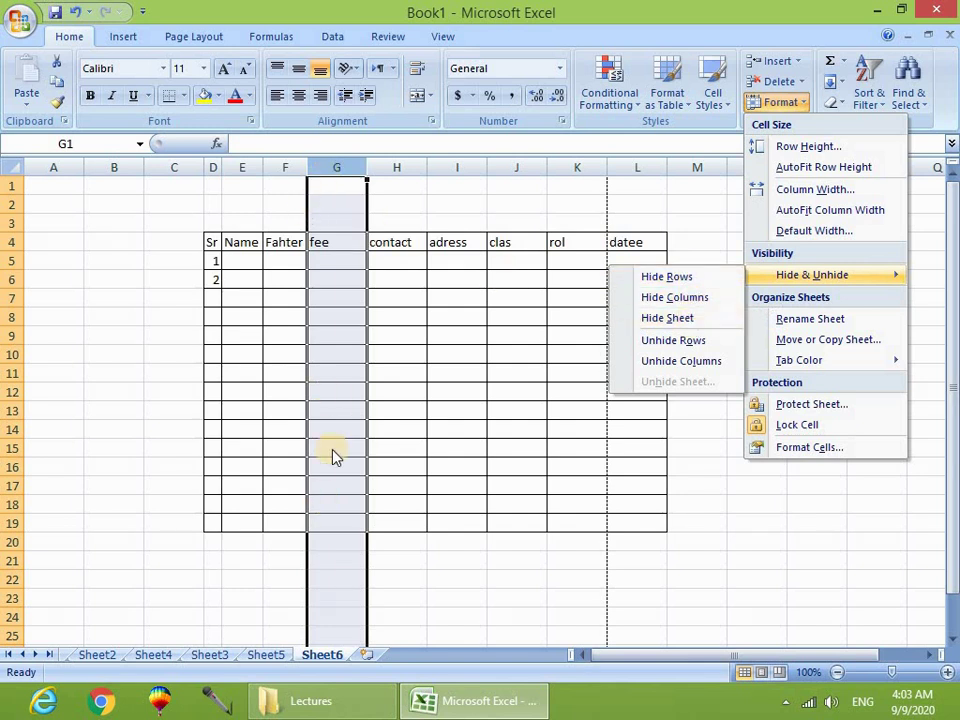
click(682, 300)
click(300, 312)
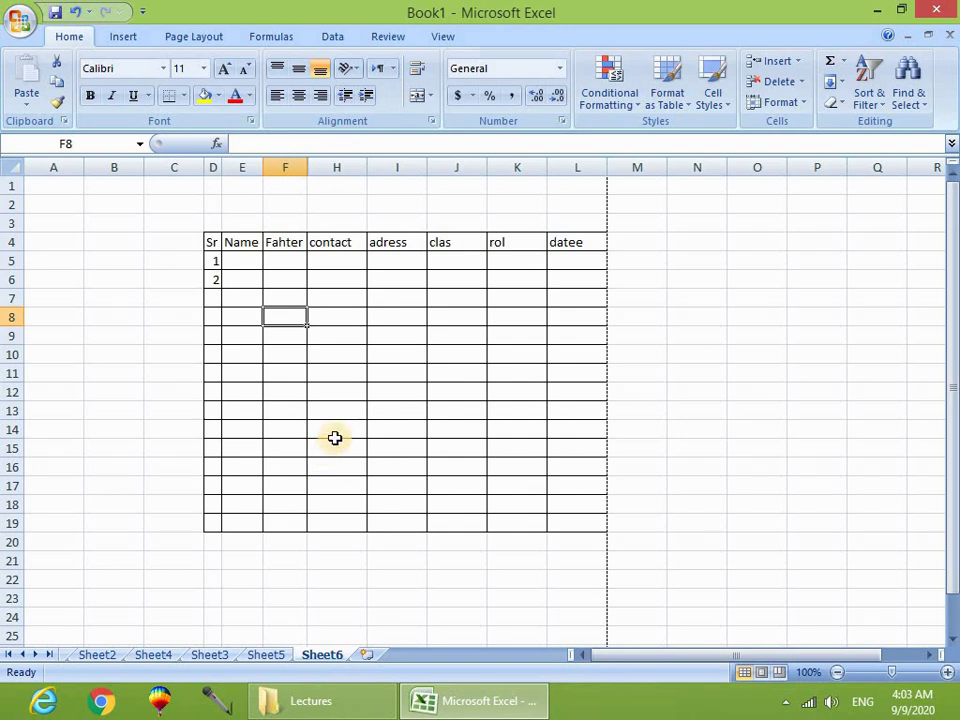
Check how the table prints without the fee column in Print Preview and return to the sheet.
key(ctrl+F2)
click(471, 190)
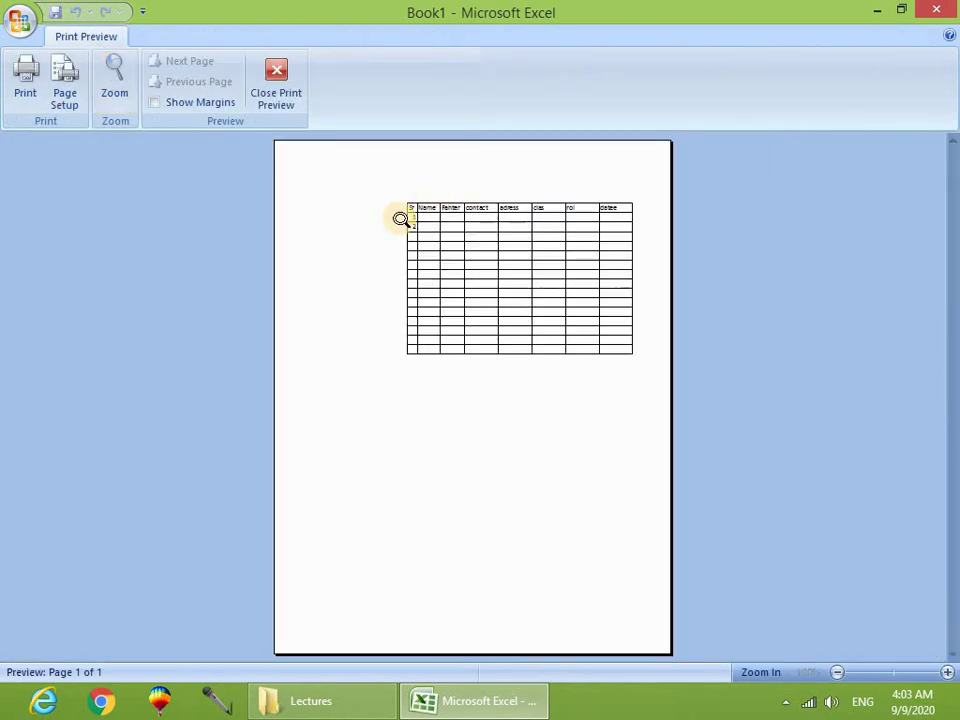
click(400, 216)
click(270, 95)
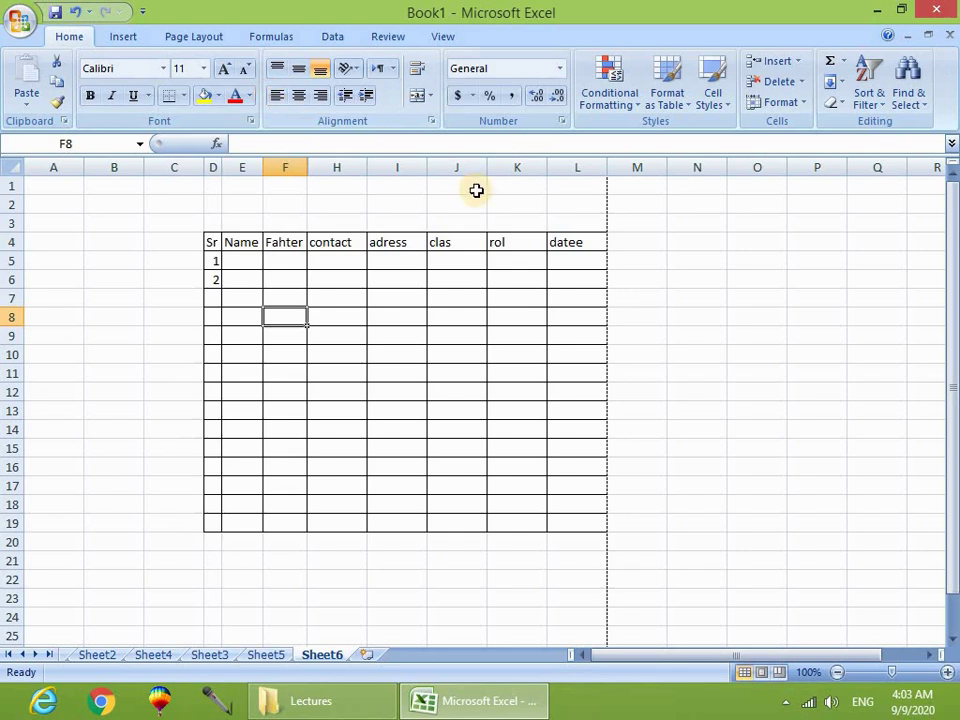
Try to unhide the columns with only cell F8 selected.
click(779, 102)
mouse_move(814, 274)
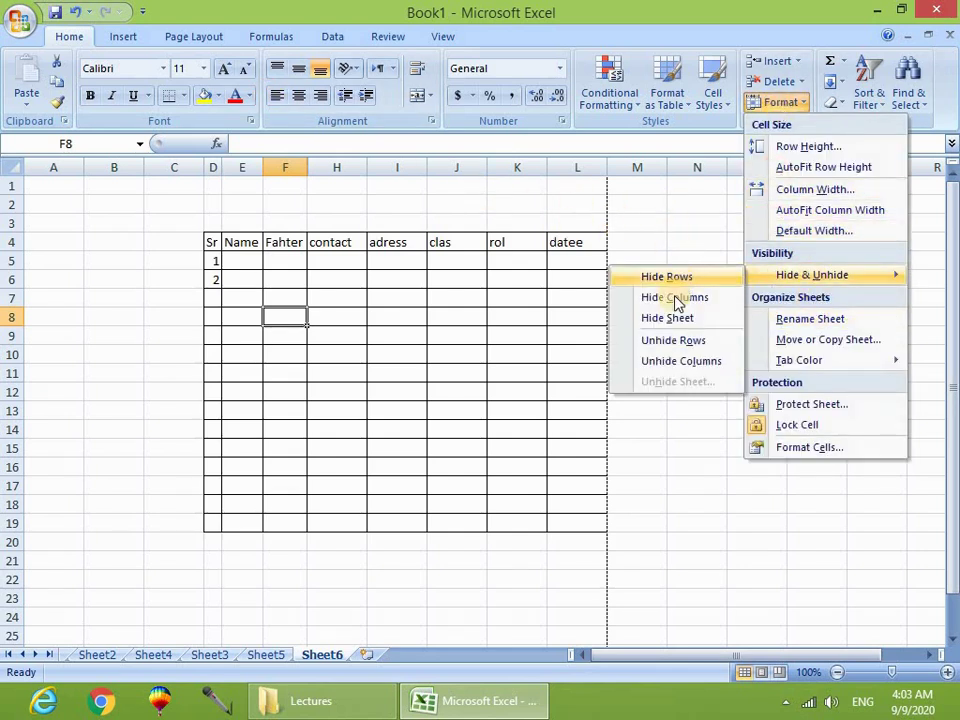
click(693, 366)
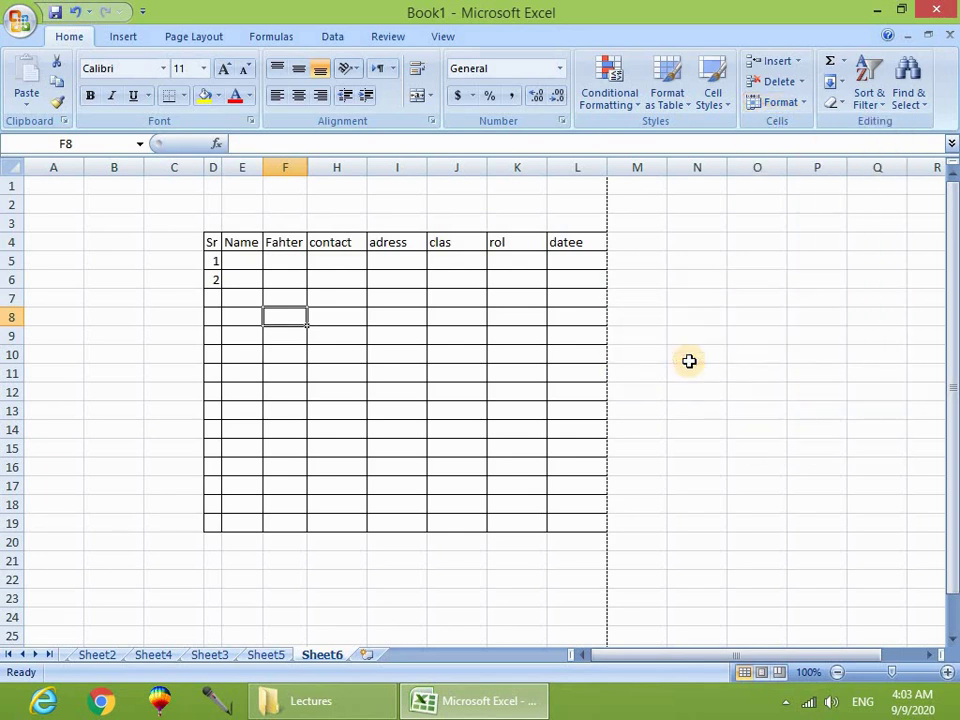
Select the range C2:M20 around the table and unhide its columns to restore the fee column.
drag(152, 198, 642, 545)
click(790, 102)
mouse_move(808, 272)
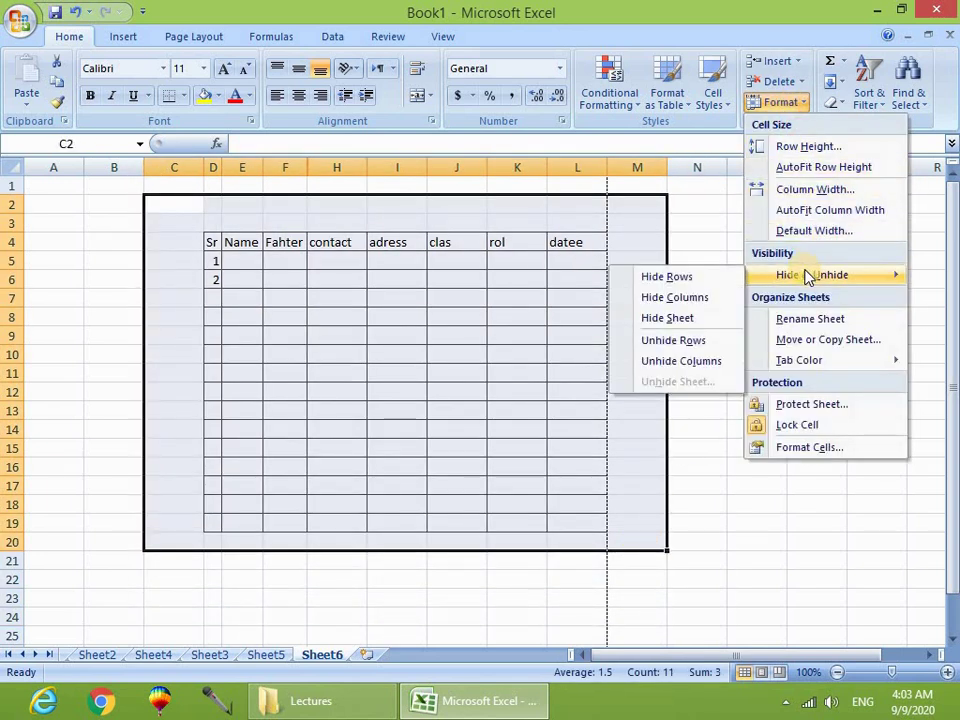
click(675, 366)
click(451, 356)
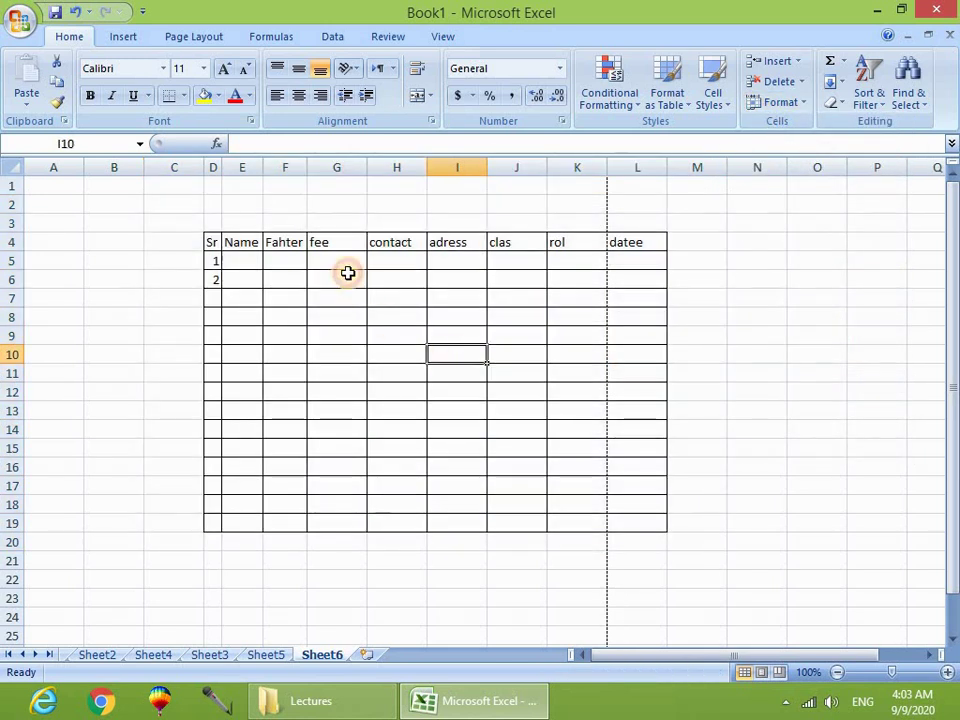
Select the fee column's cells within the table, G4:G19.
click(335, 240)
drag(343, 300, 355, 525)
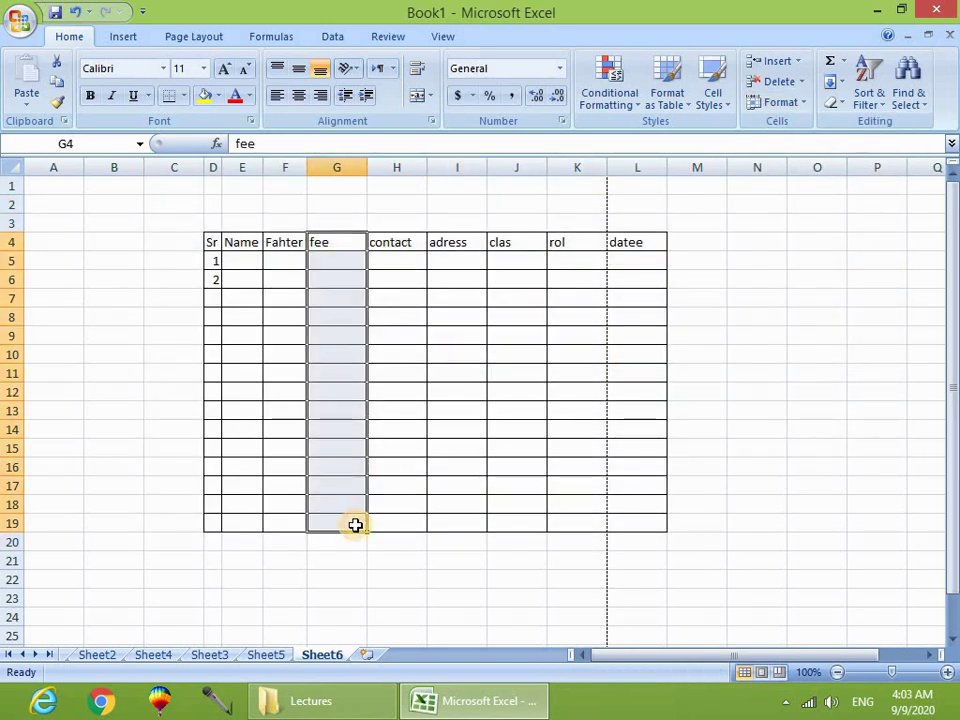